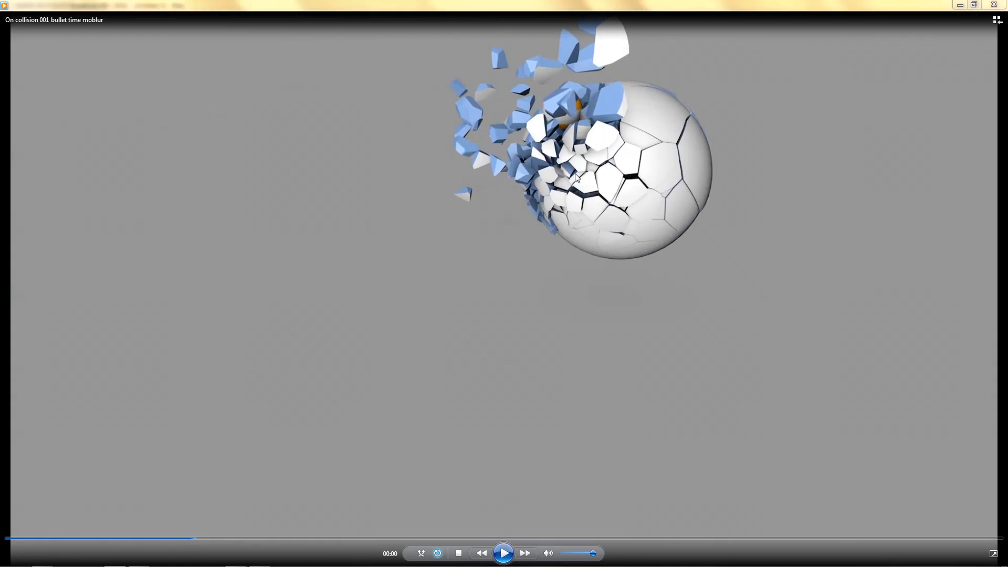
Step: Play the rendered sphere collision clip in slow motion and pause it to examine the shattering fragments
click(503, 554)
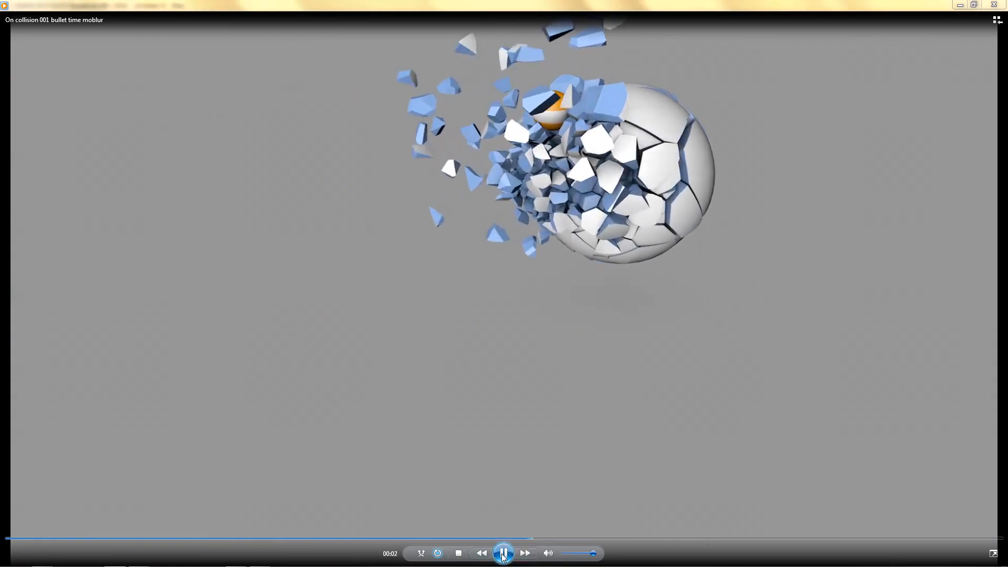
click(503, 554)
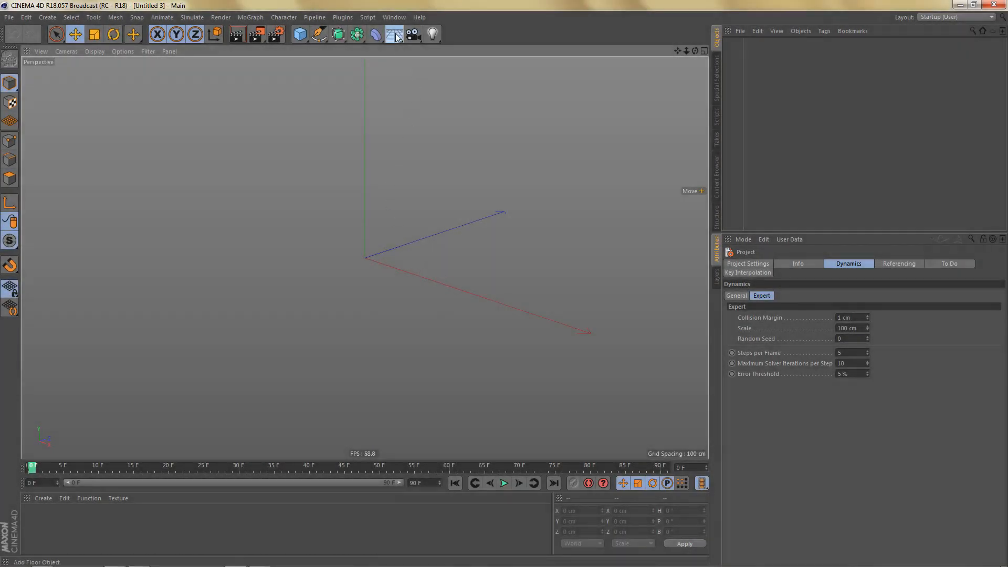
Step: Add a Floor and a Background object, and lower the floor to about -119 cm in Y
drag(395, 34, 459, 85)
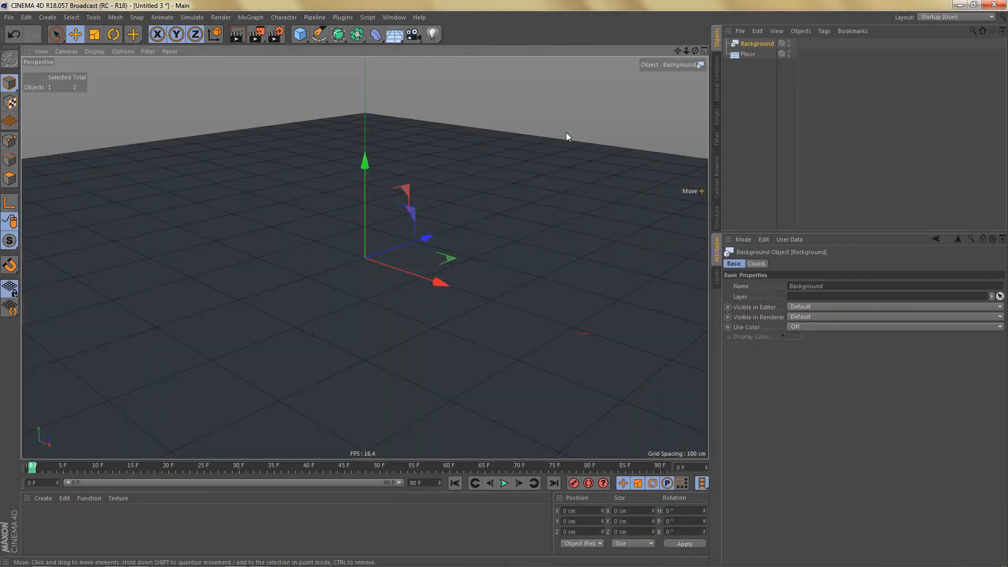
click(468, 136)
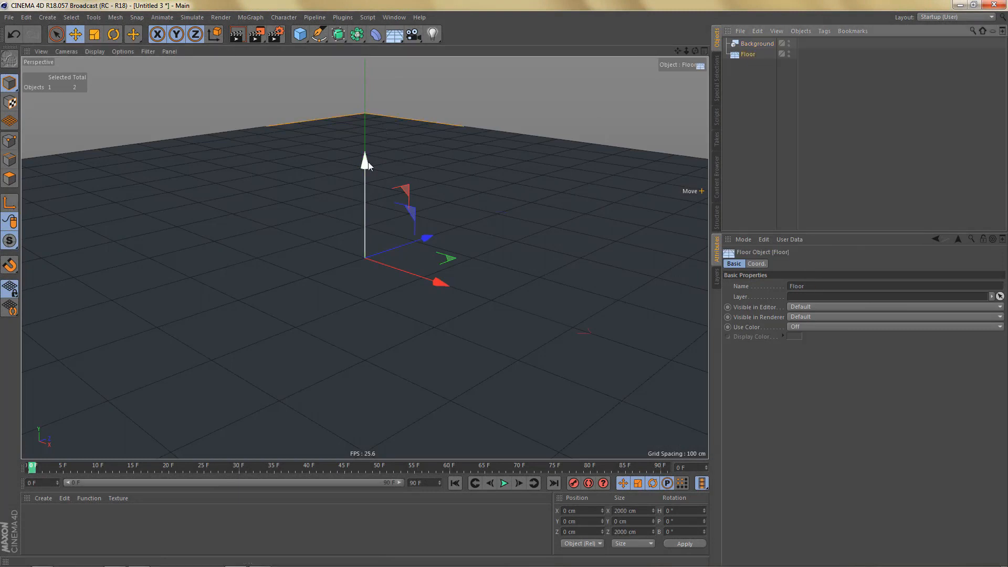
drag(366, 162, 377, 253)
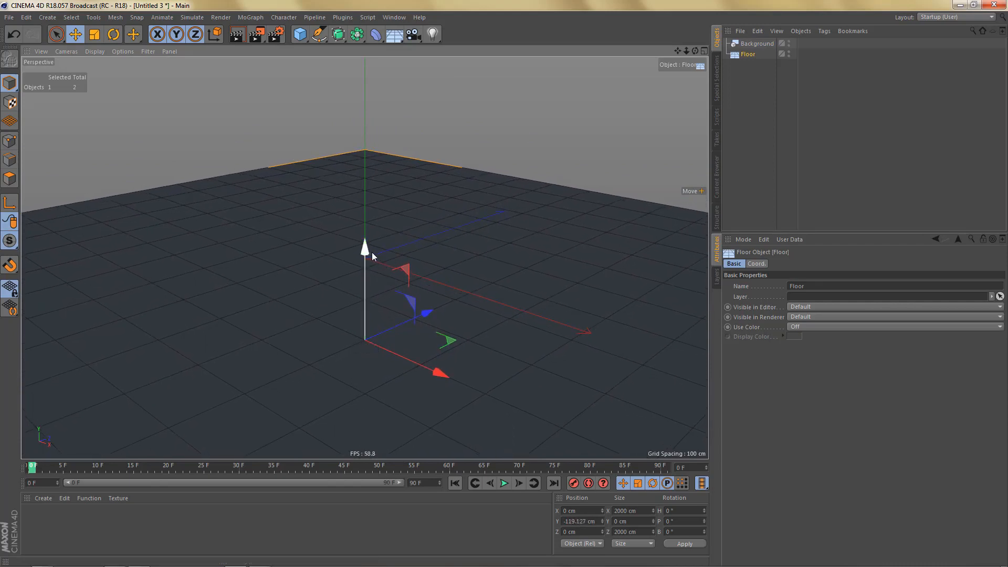
Step: Create a new material with Reflectance disabled, the Oren-Nayar diffuse model and a color value of 94%
double_click(39, 519)
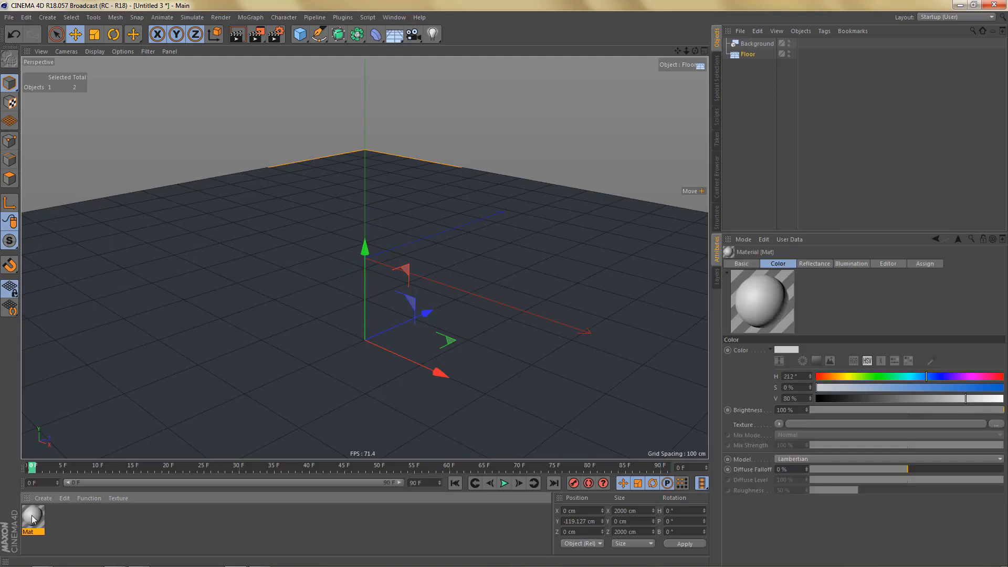
double_click(32, 519)
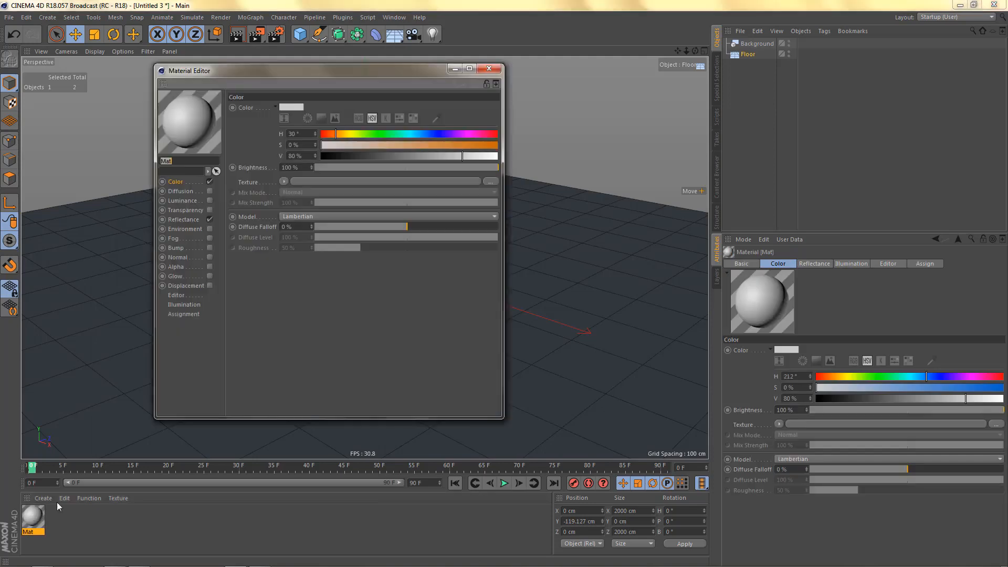
click(210, 220)
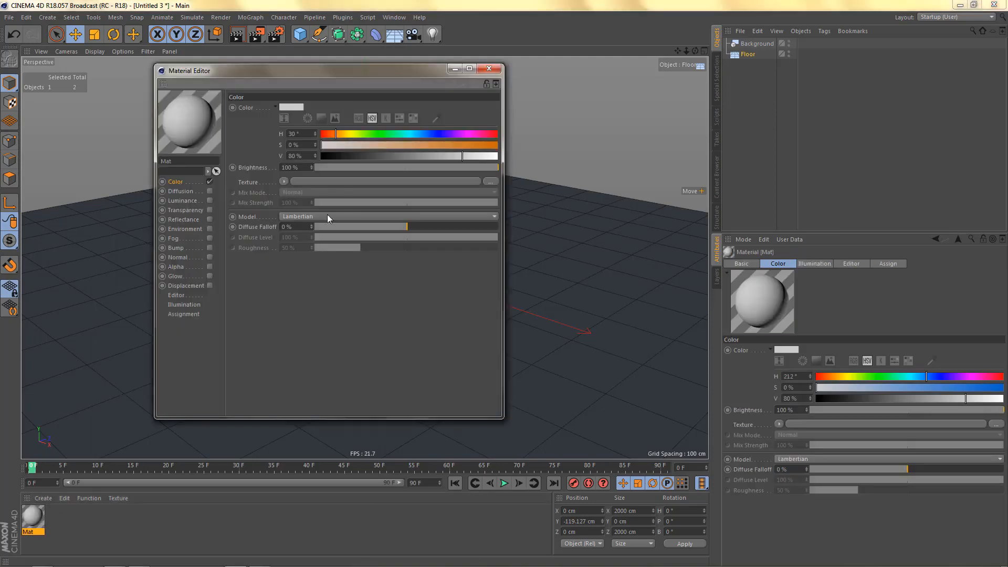
click(311, 216)
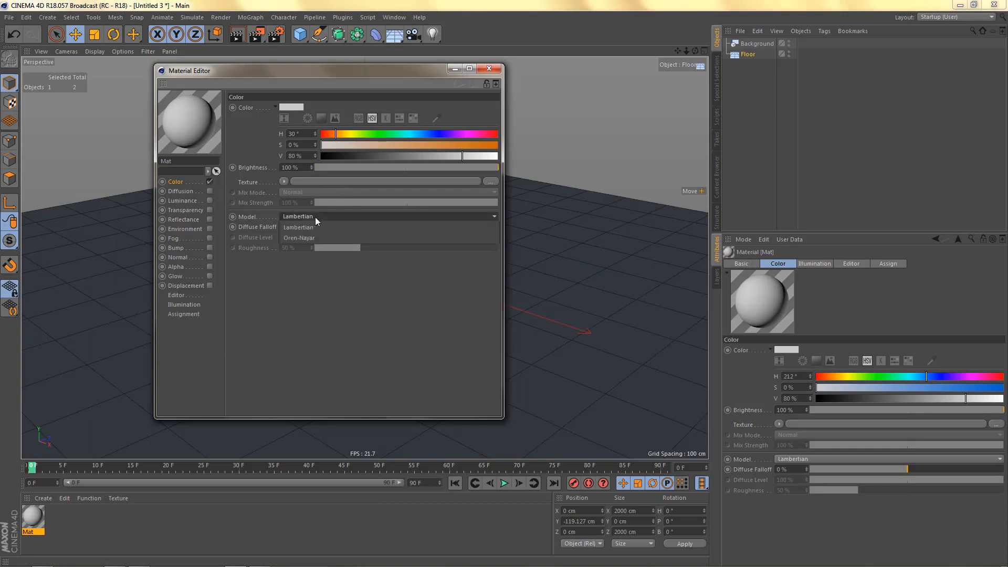
click(318, 238)
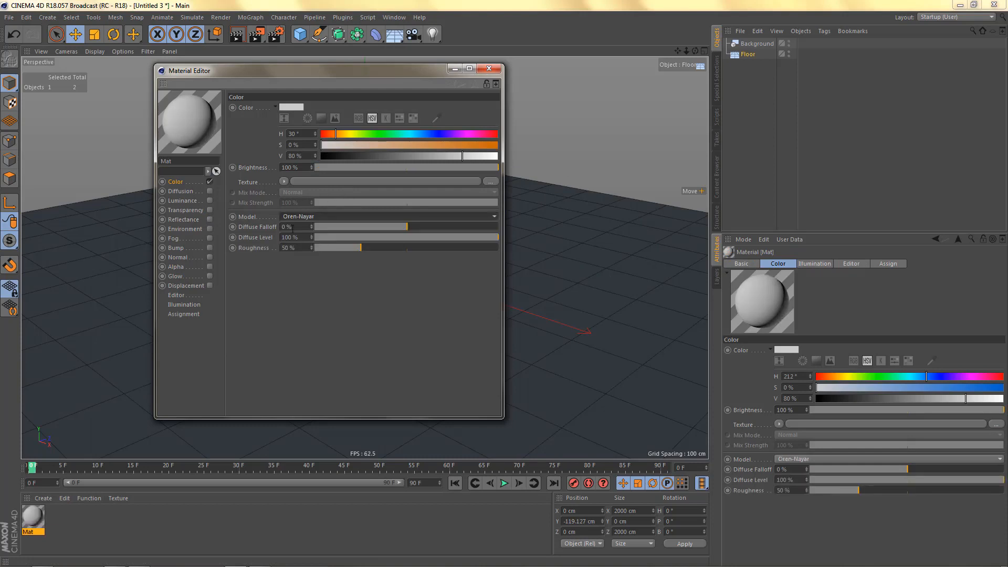
click(488, 157)
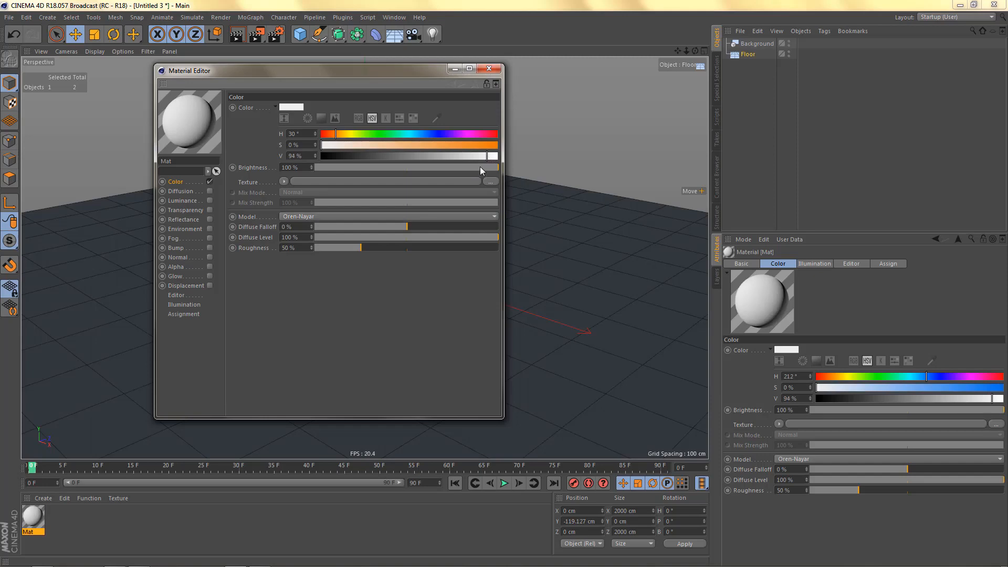
click(489, 68)
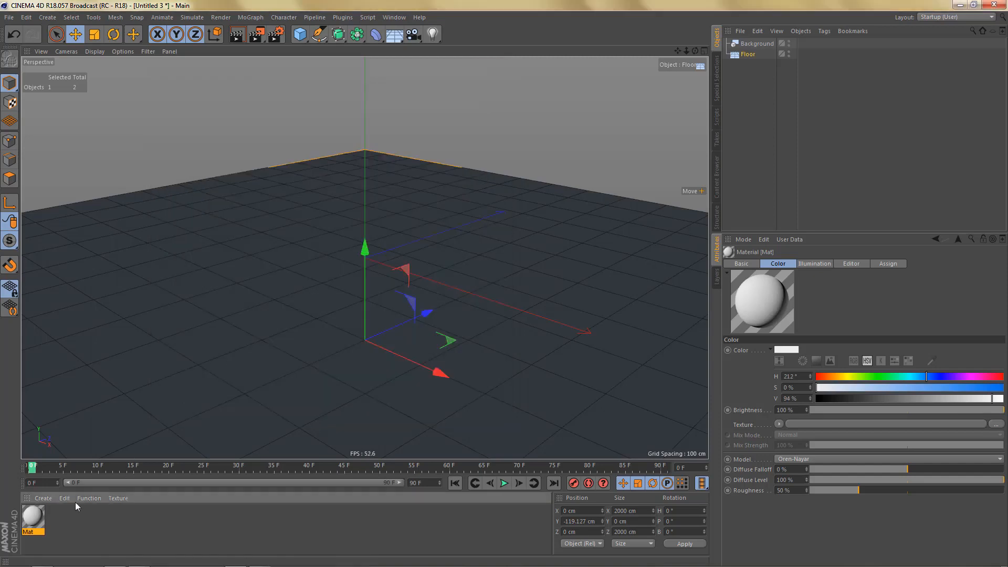
Step: Apply the new material to both the Floor and the Background objects
drag(272, 411, 272, 410)
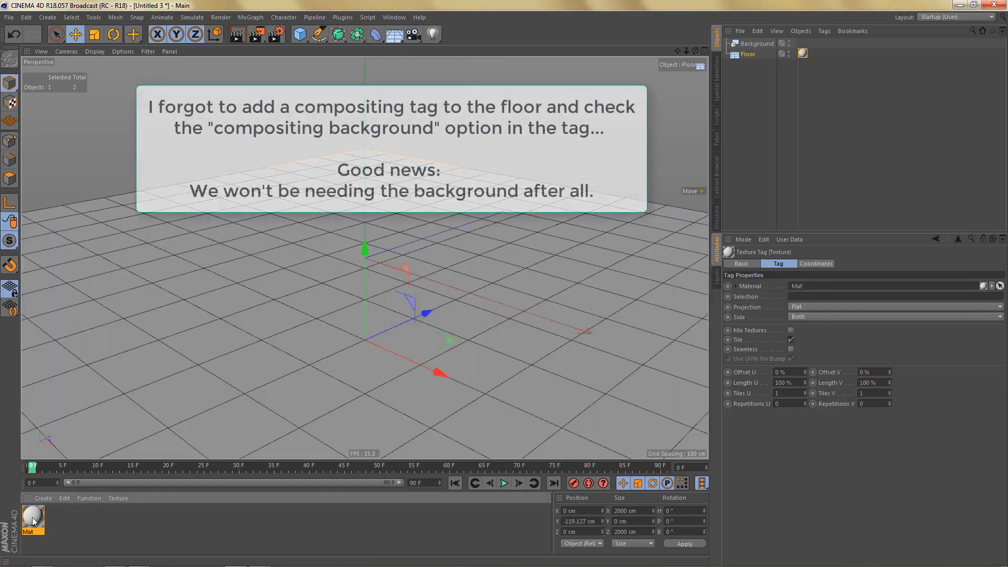
drag(33, 518, 755, 42)
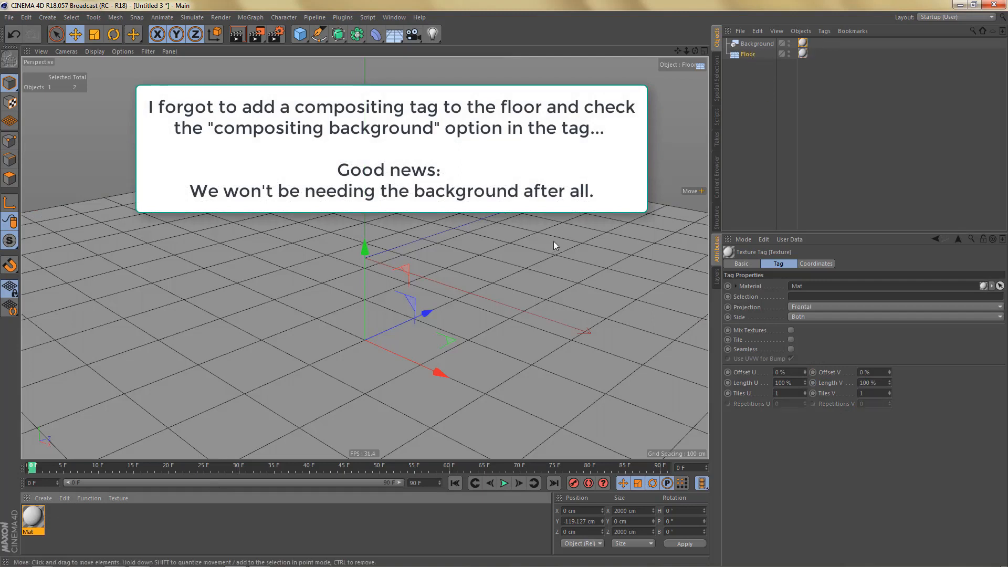
Step: Add a Sphere primitive at the scene origin, keeping its default radius and segment count
click(300, 34)
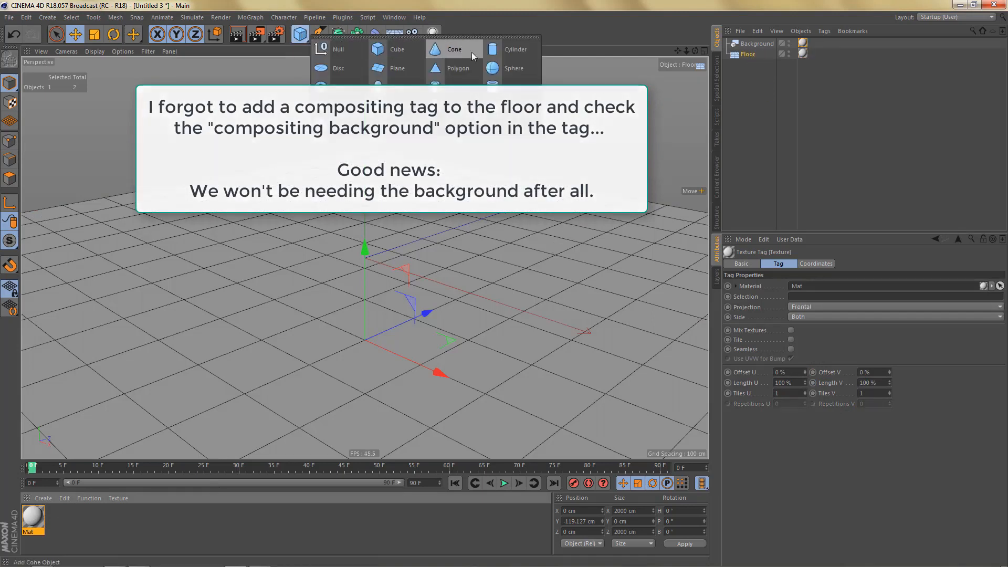
click(505, 69)
scroll(398, 241, down, 3)
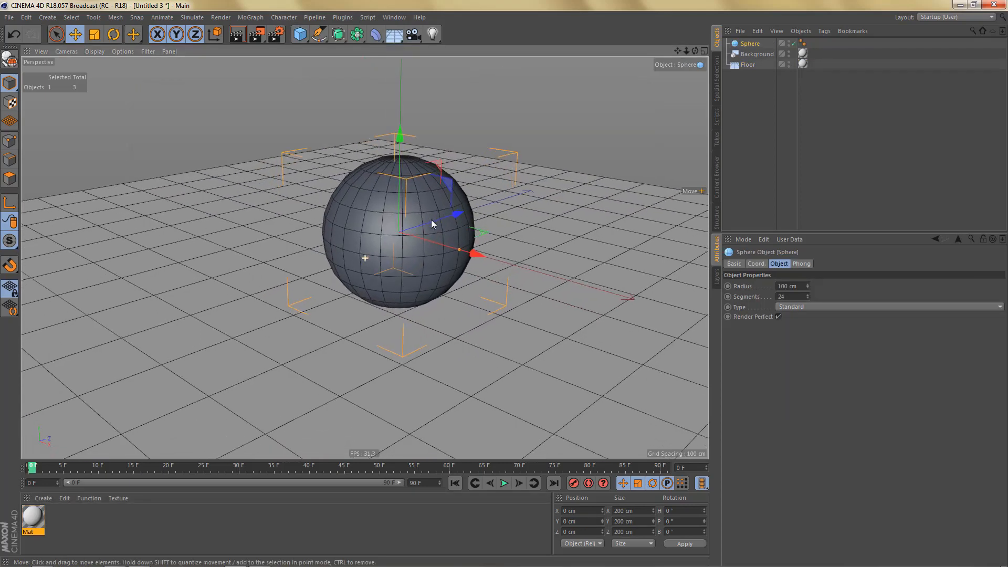
alt+drag(430, 223, 408, 222)
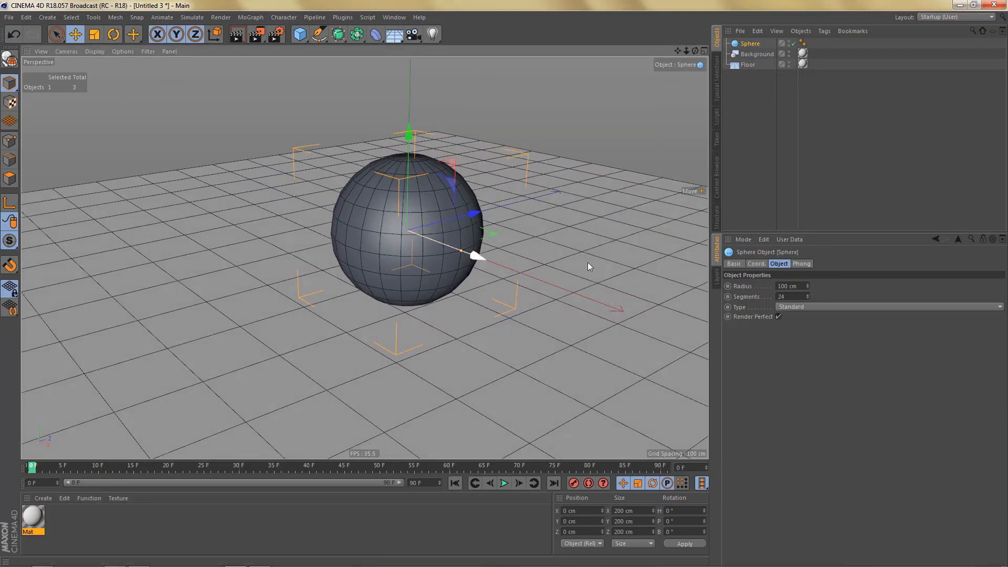
click(760, 286)
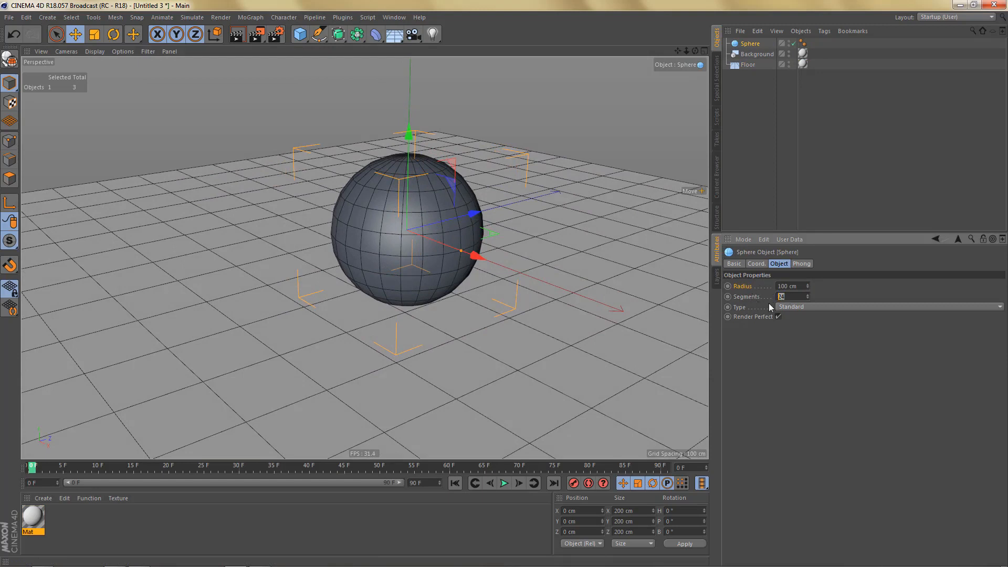
click(762, 342)
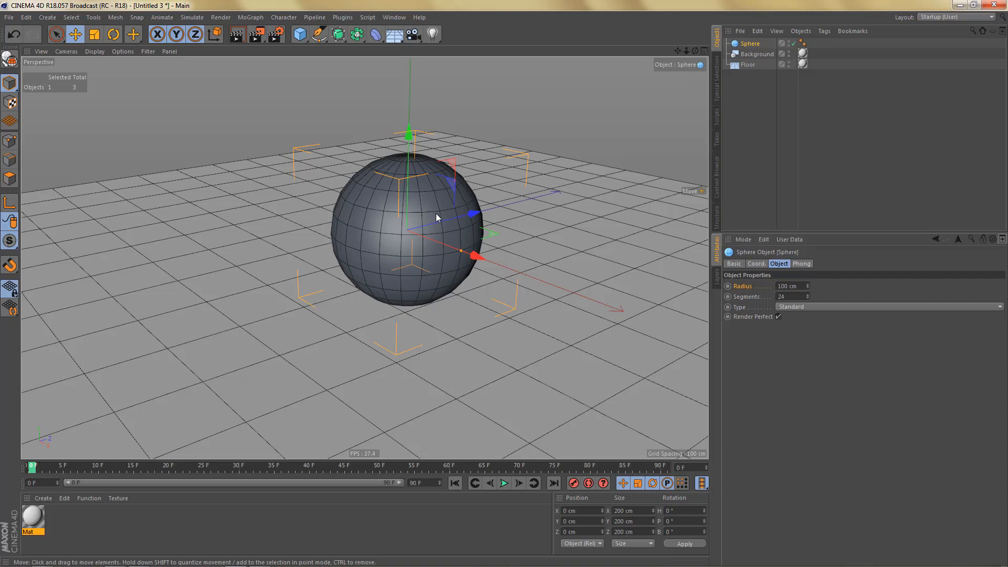
alt+middle_drag(436, 213, 446, 209)
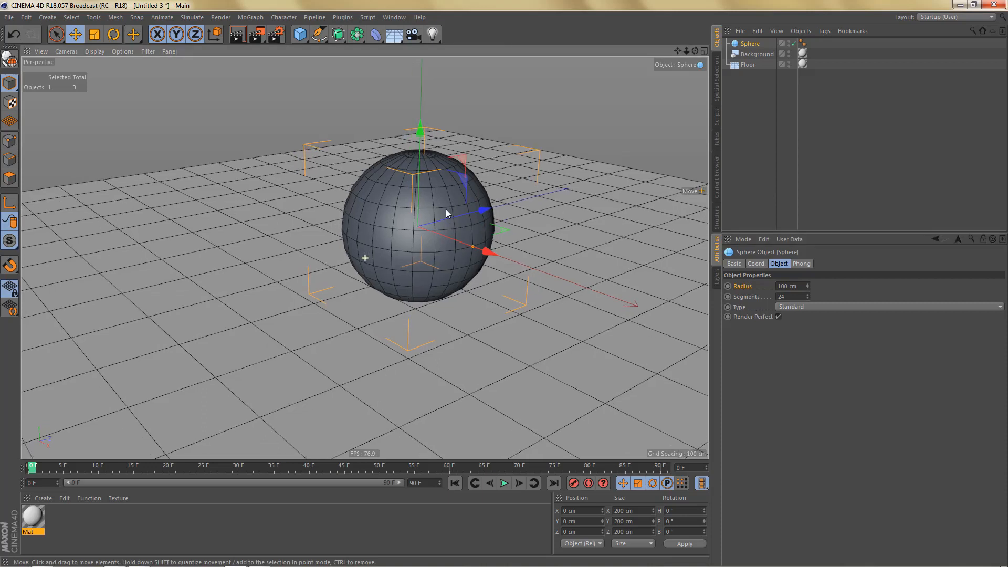
Step: Add a Voronoi Fracture object with the sphere as its child, and turn off Colorize Fragments
click(259, 21)
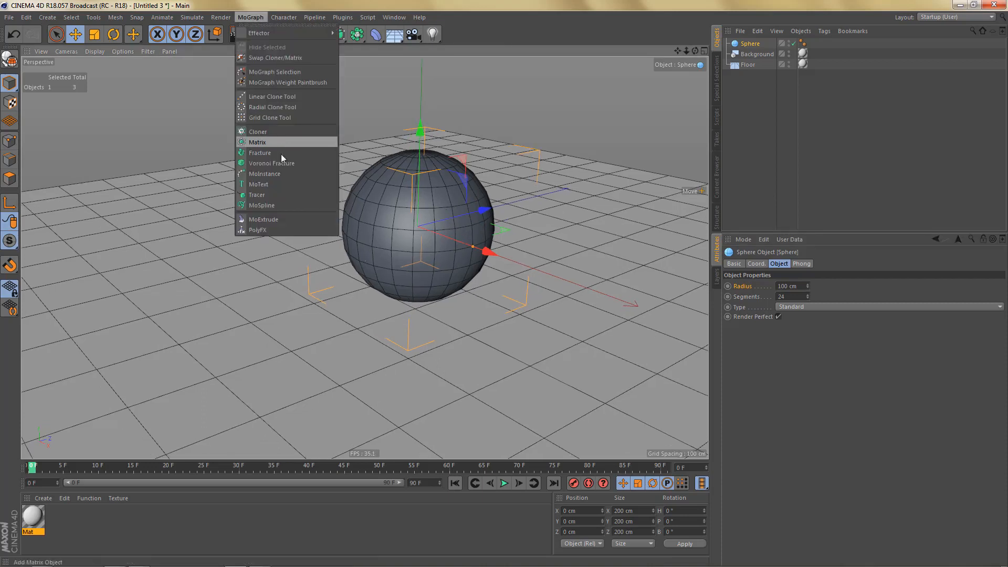
click(281, 163)
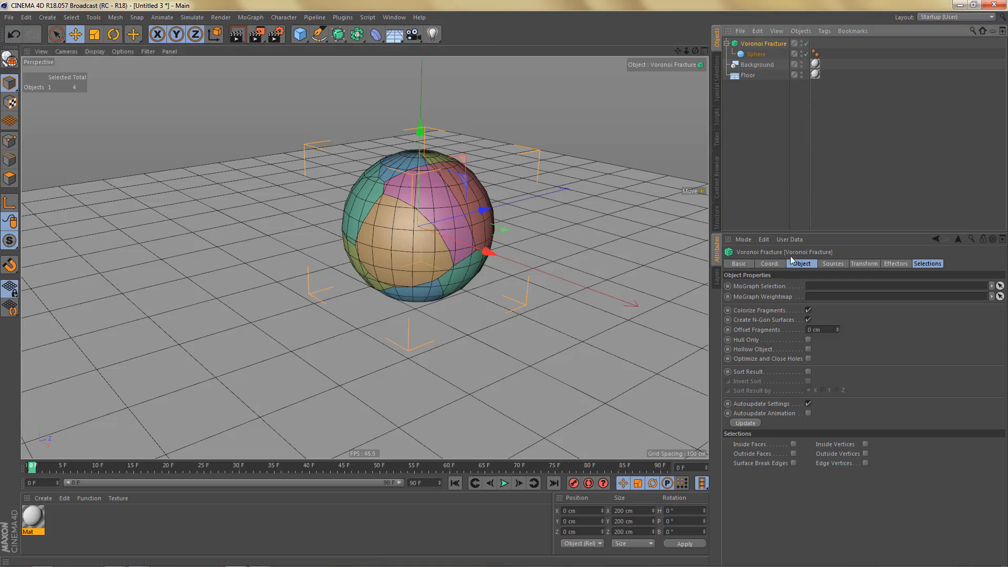
click(767, 311)
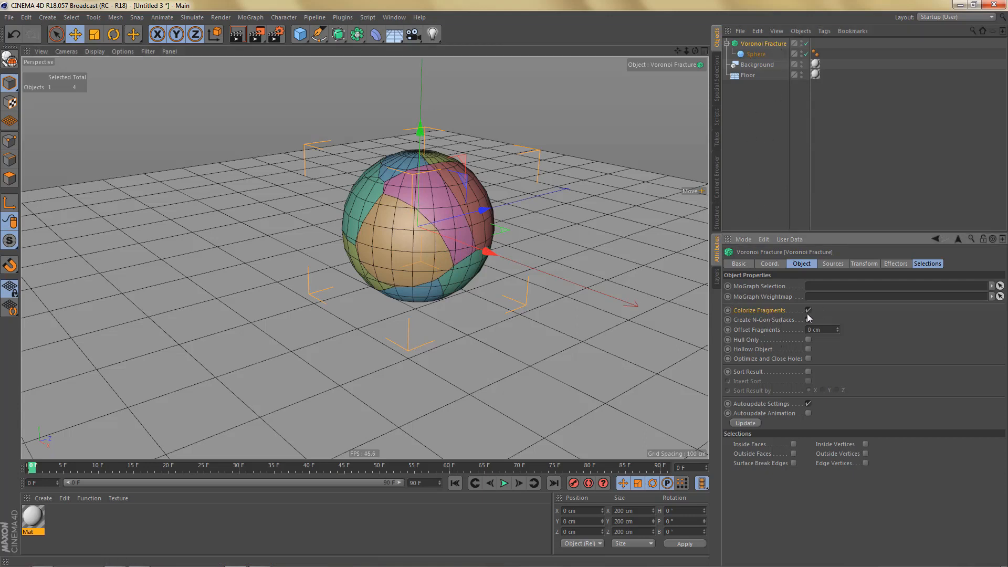
click(809, 310)
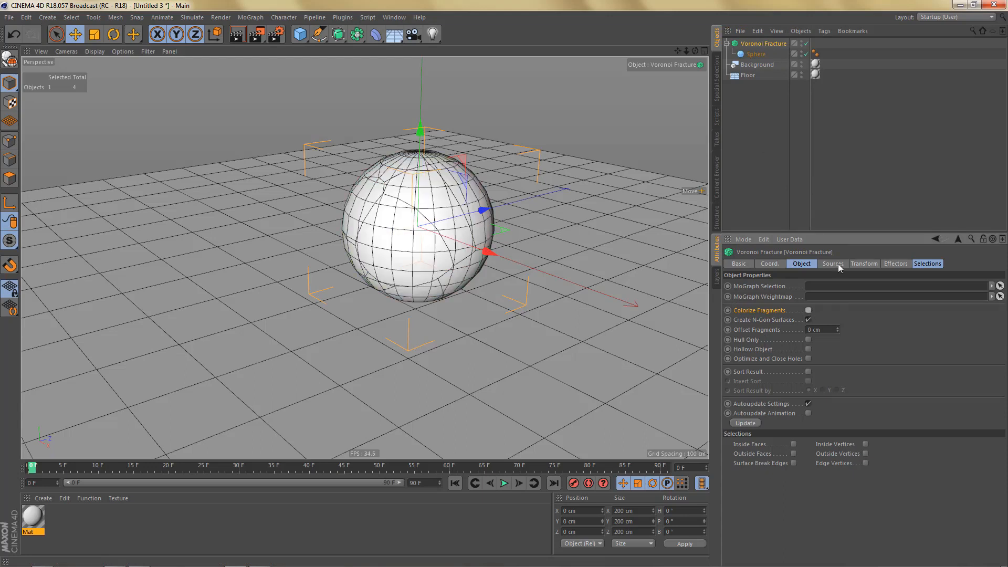
Step: Set the point amount of the Voronoi Fracture's distribution point generator to 300
click(836, 264)
click(801, 313)
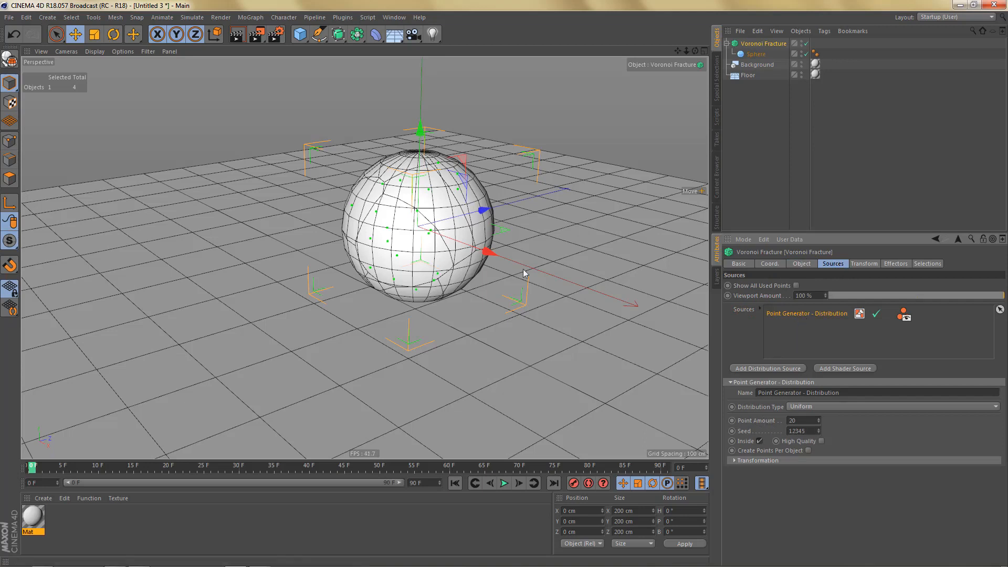
click(793, 420)
text(300)
key(Return)
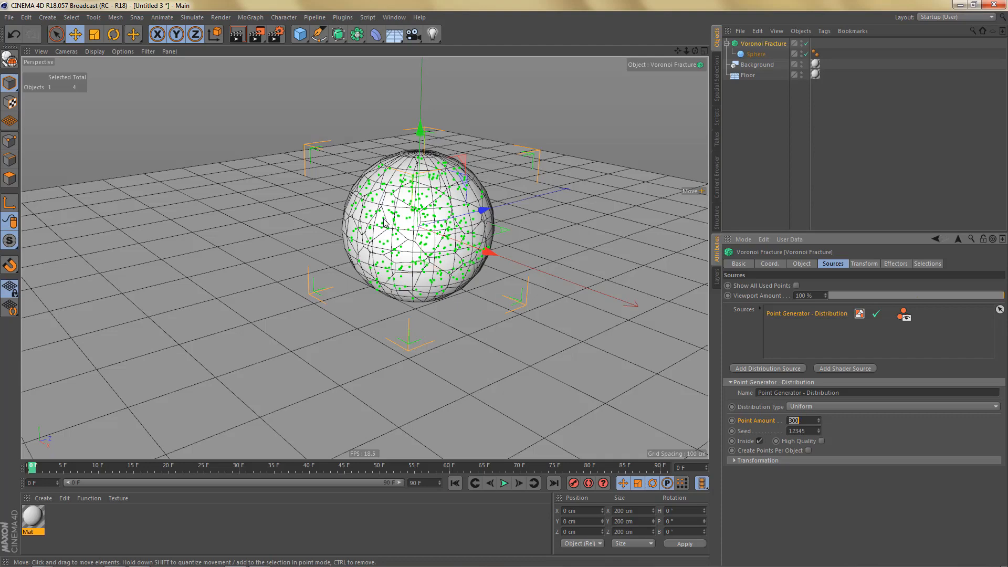
alt+drag(407, 219, 411, 225)
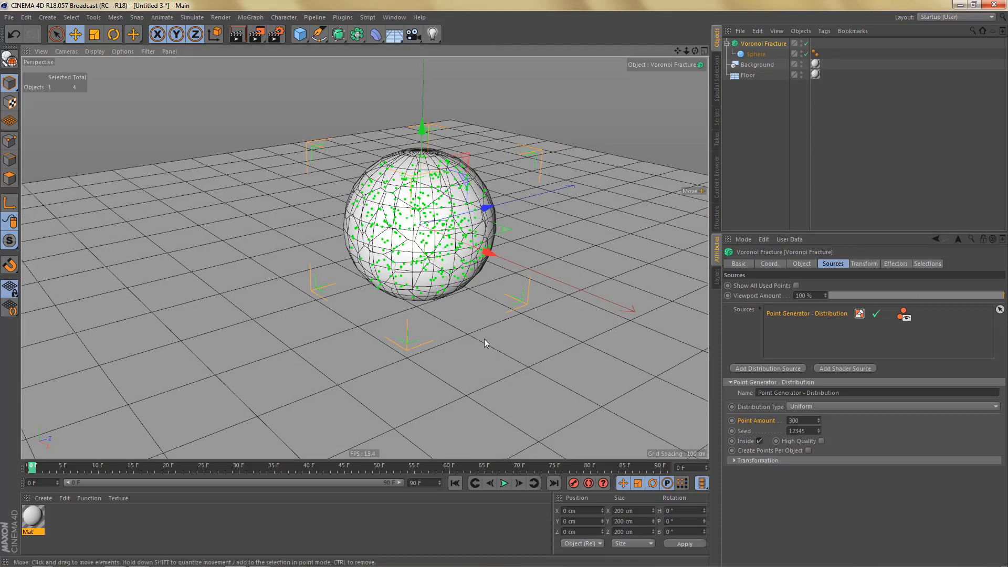
Step: Set the point generator to Exponential distribution with X-axis affection off and Z-axis affection positive, and hide its points in the viewport
click(797, 408)
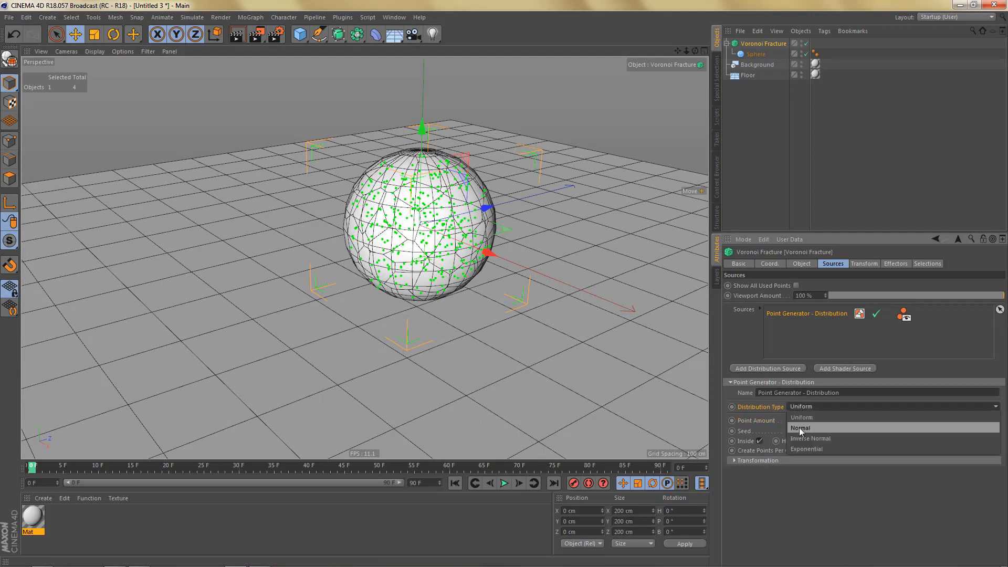
click(802, 448)
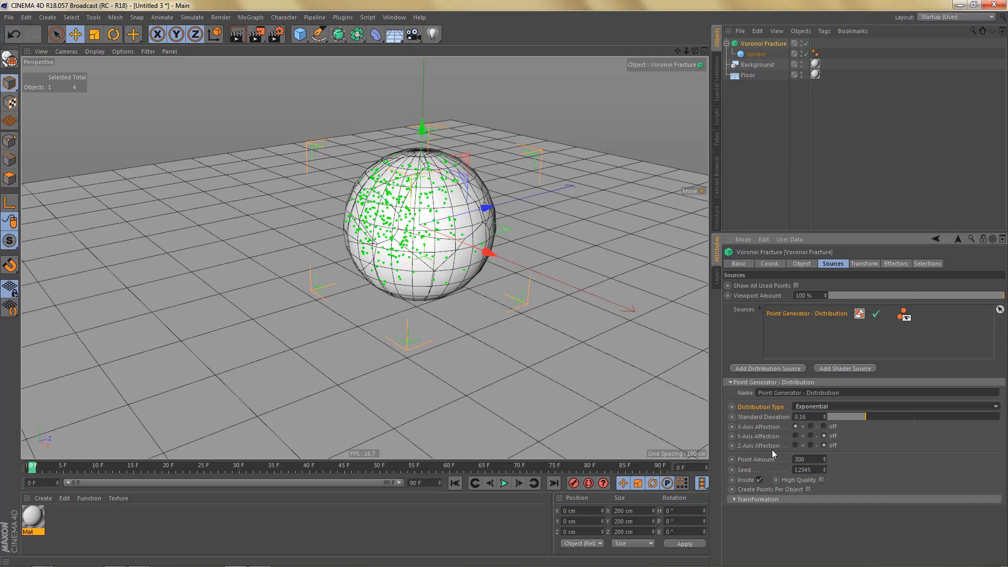
click(823, 426)
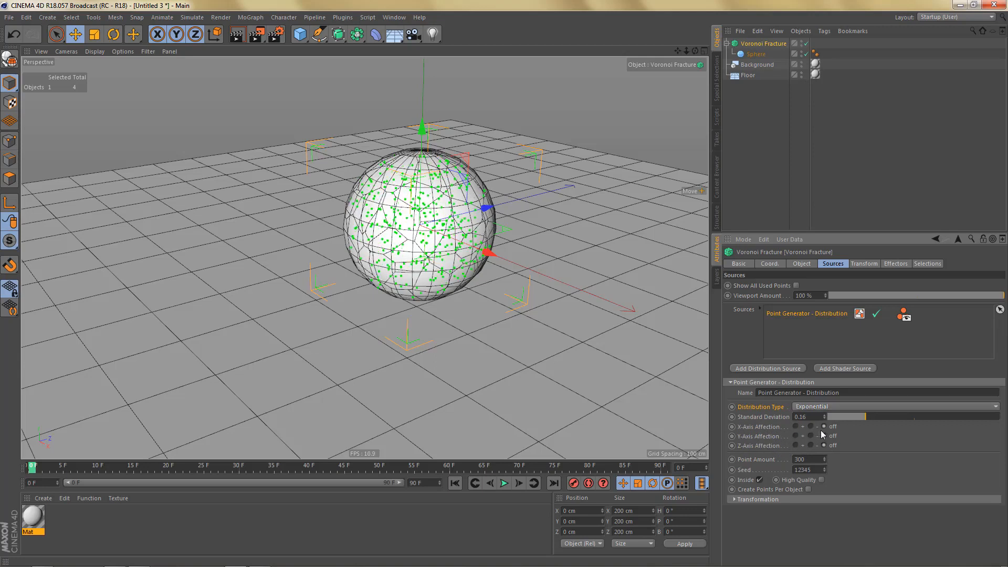
click(795, 445)
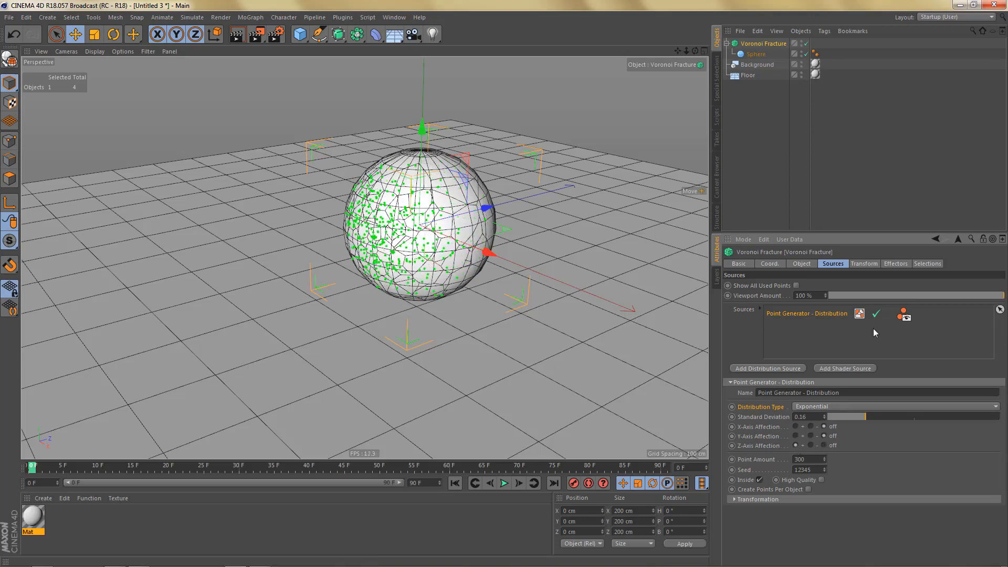
click(904, 317)
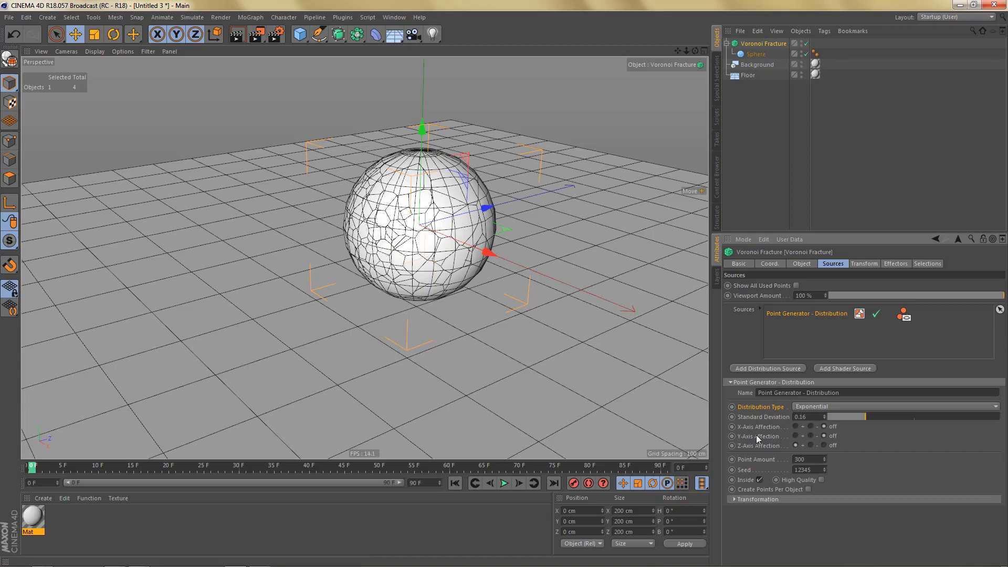
Step: Try positive Y-axis affection on the point distribution and turn it back off
click(796, 435)
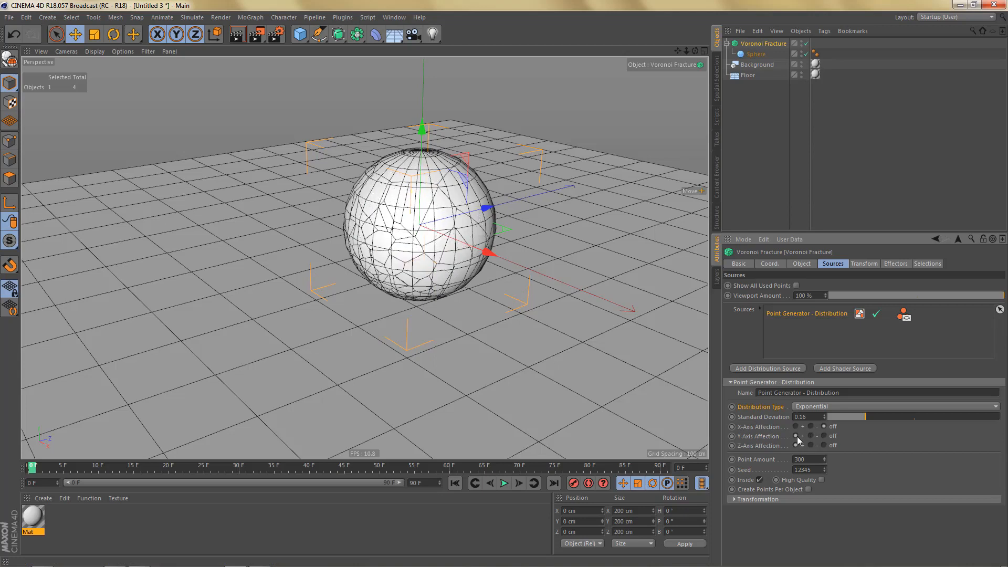
click(824, 436)
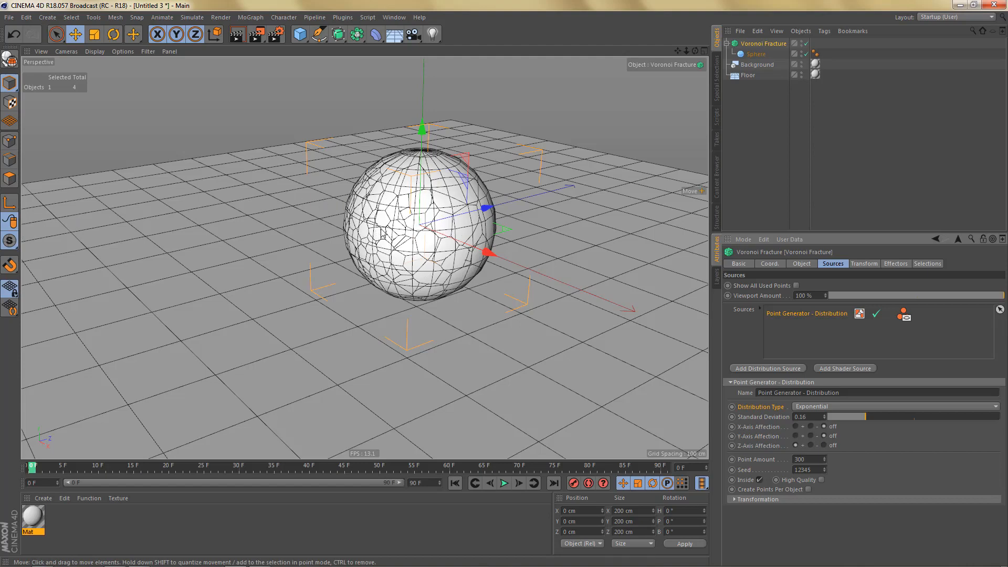
alt+middle_drag(405, 227, 403, 221)
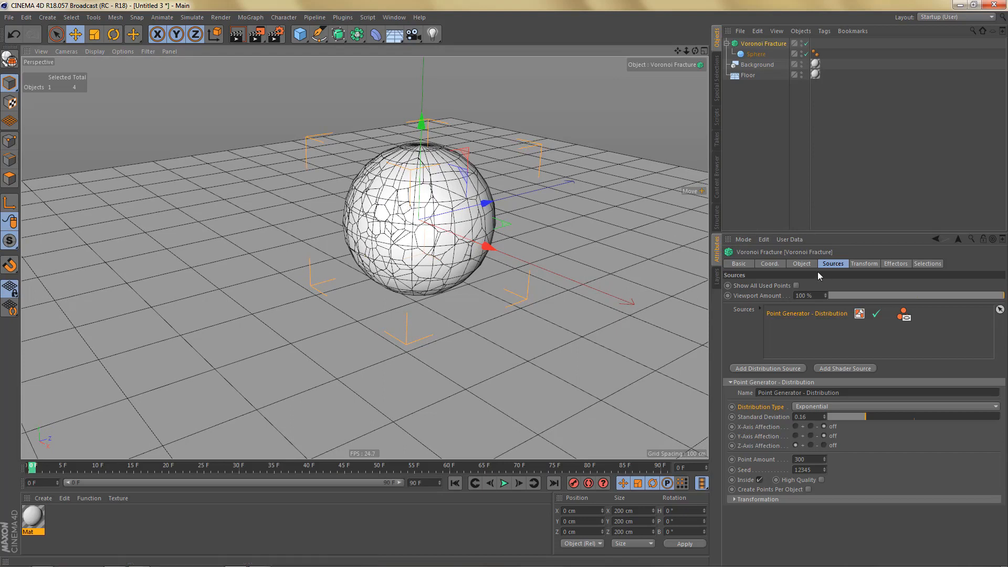
Step: Enable the Inside Faces selection on the Voronoi Fracture object
click(927, 263)
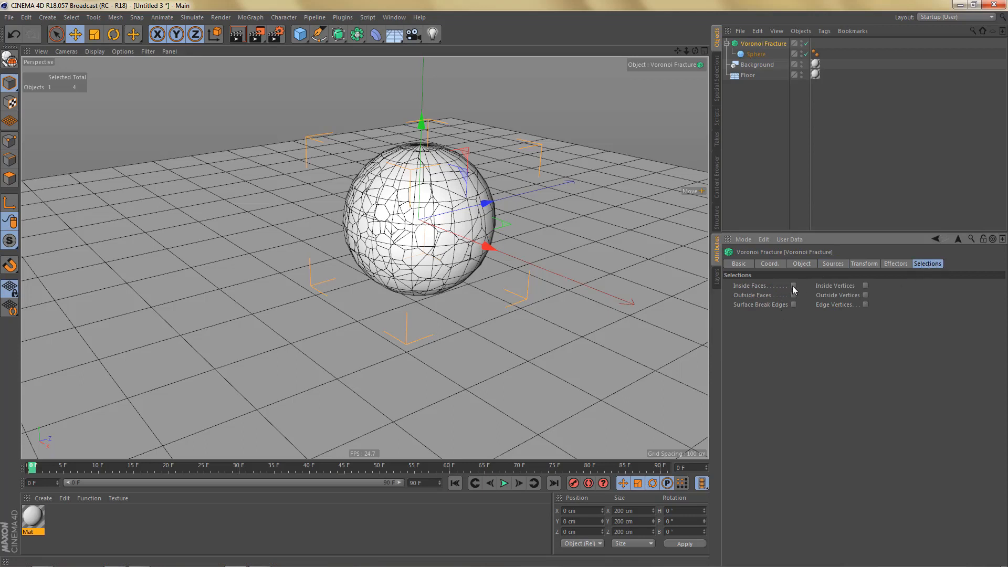
click(752, 286)
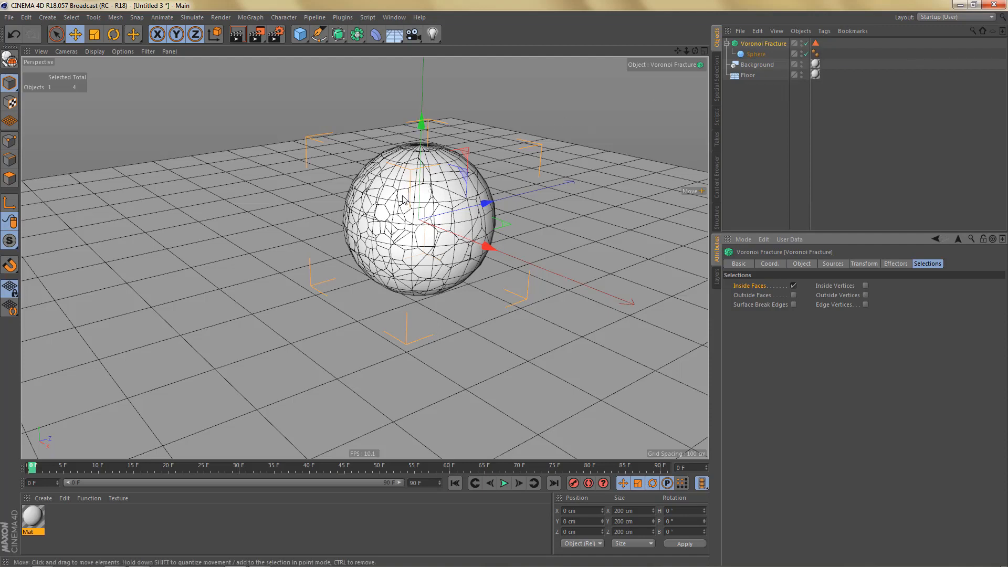
Step: Create a new material named "inside texture" and rename the existing one "floor/background"
double_click(68, 524)
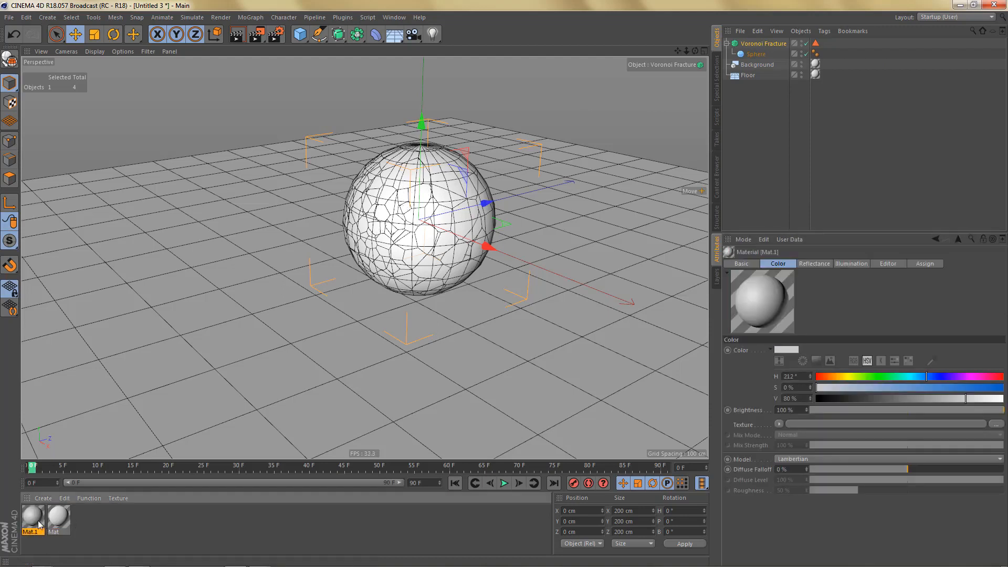
double_click(54, 526)
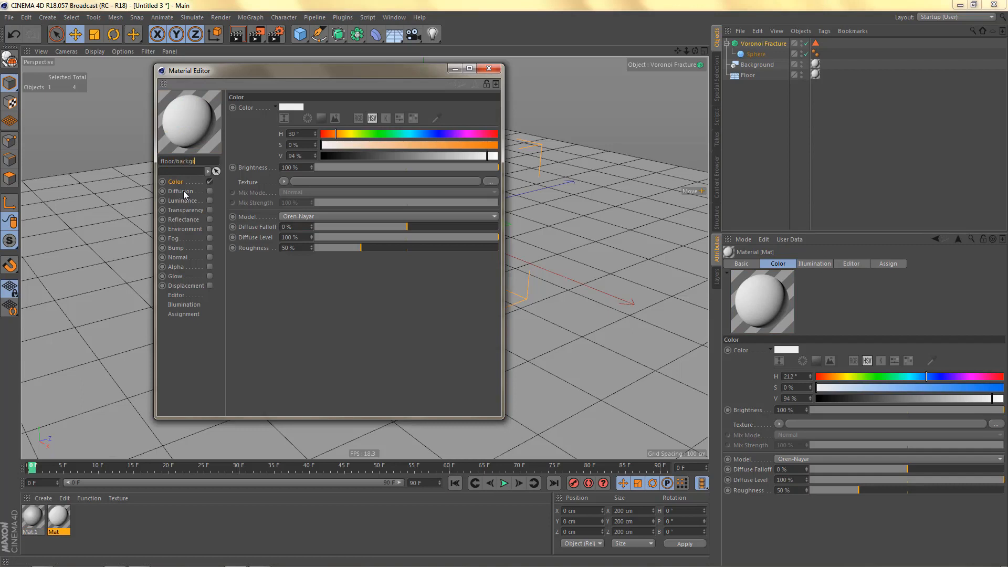
key(Return)
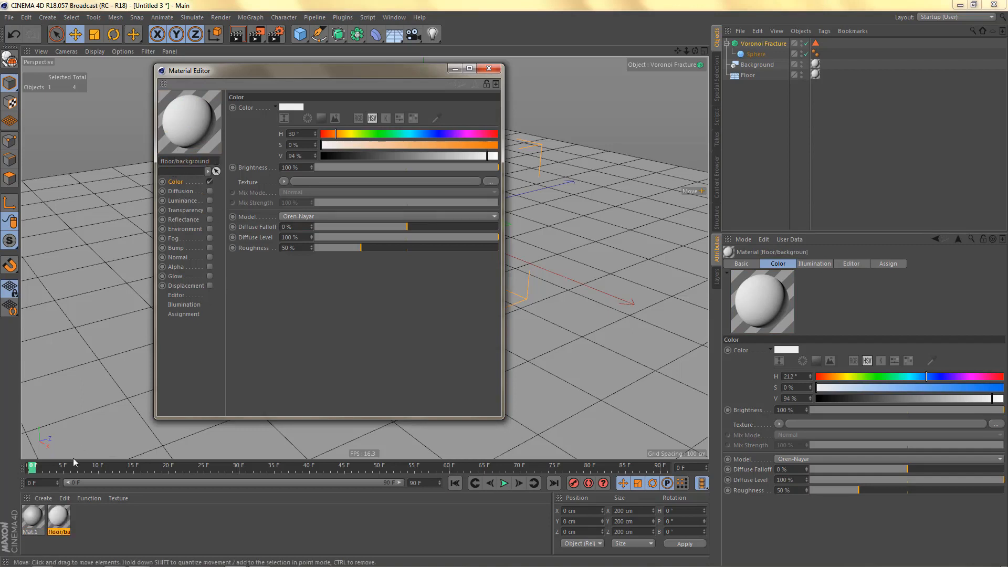
click(33, 516)
click(157, 162)
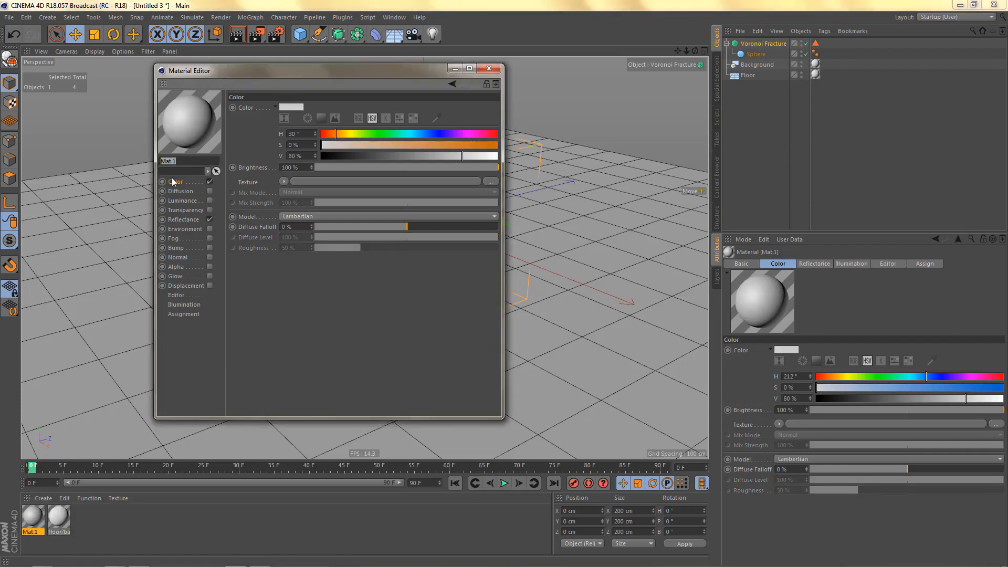
text(inside texture)
Step: Colour the inside texture material blue with hue 217°, saturation 73% and value 91%
click(427, 134)
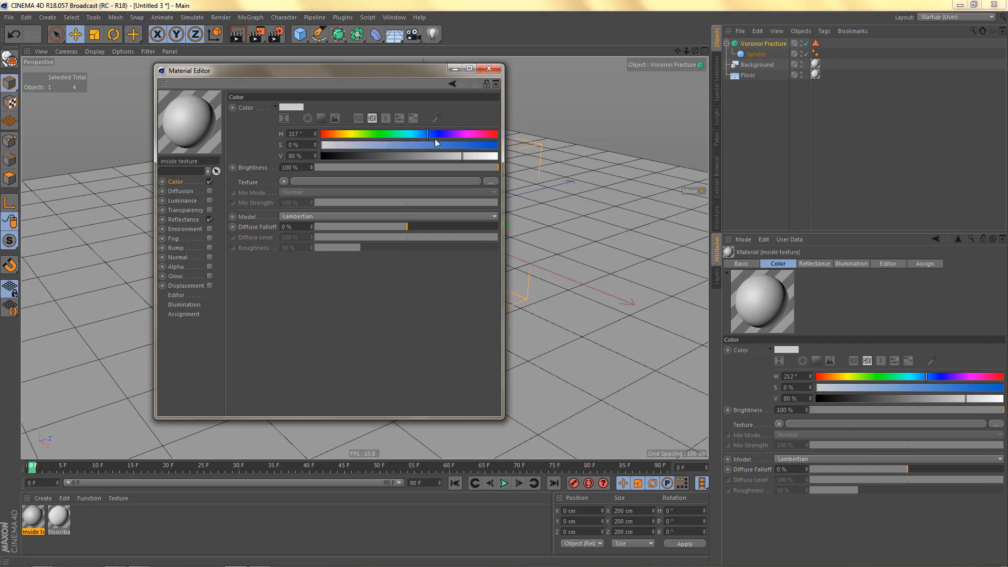
click(449, 145)
click(477, 156)
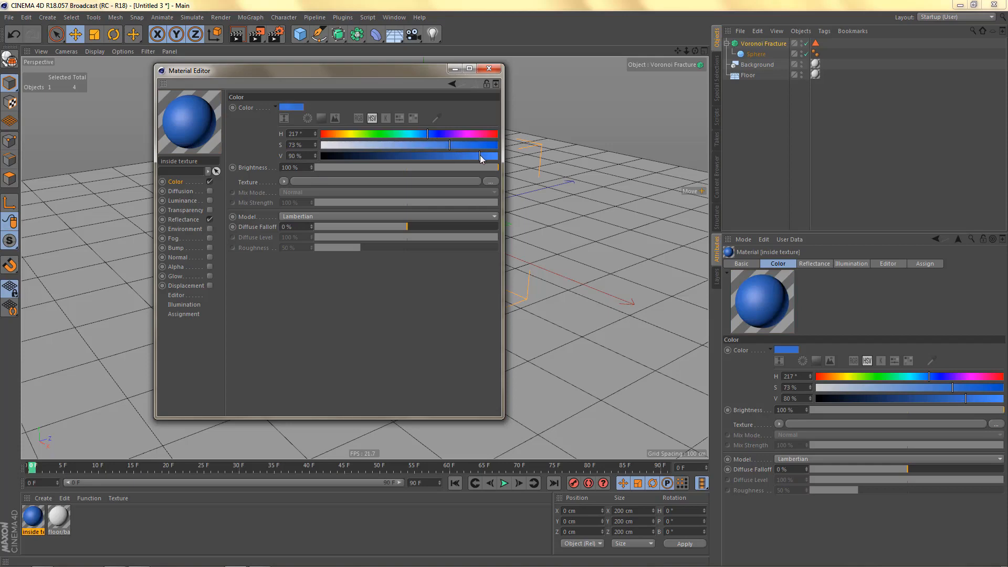
click(481, 156)
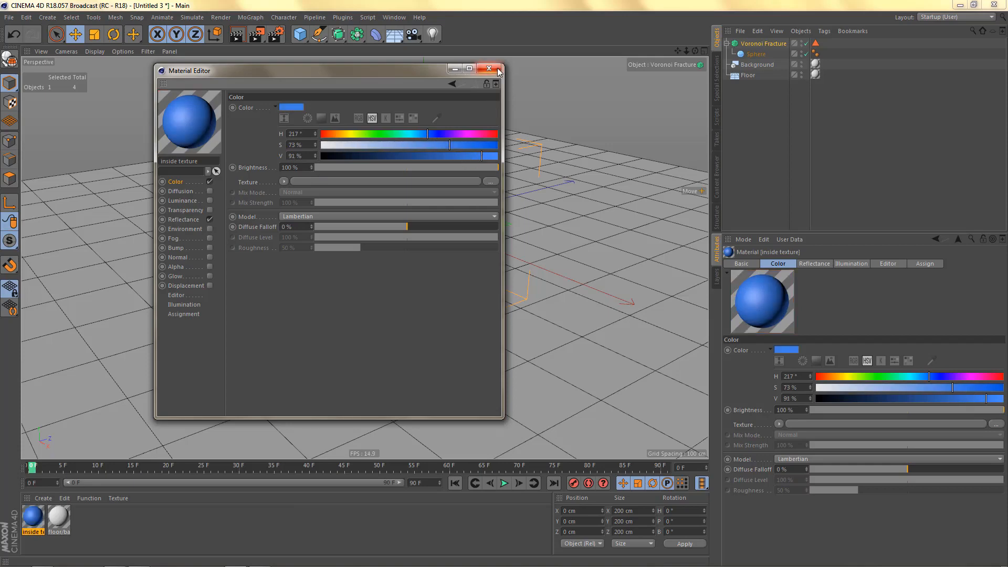
click(489, 68)
Step: Apply the inside texture material to the Voronoi Fracture, restricted to its Inside Faces selection
drag(283, 403, 817, 299)
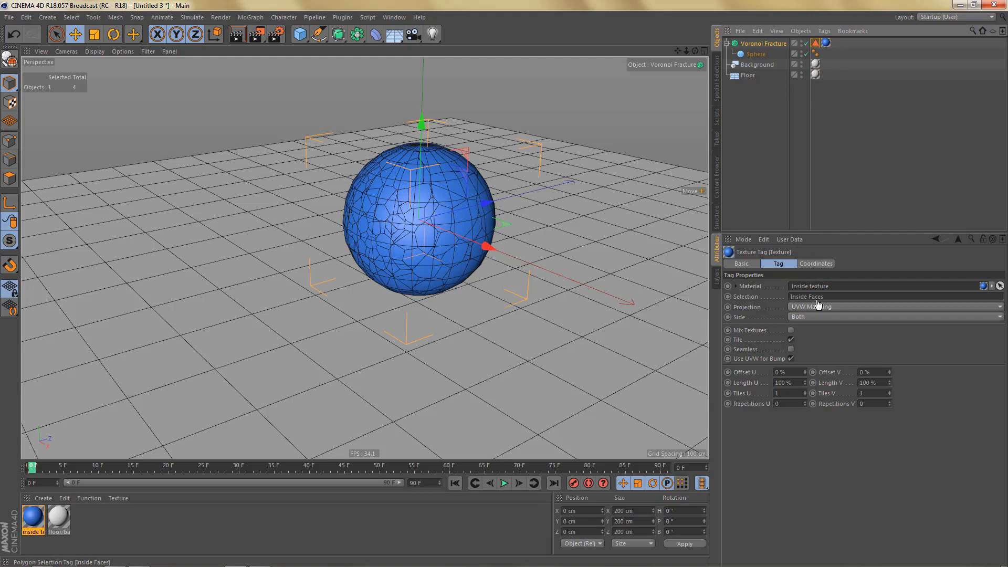
click(752, 296)
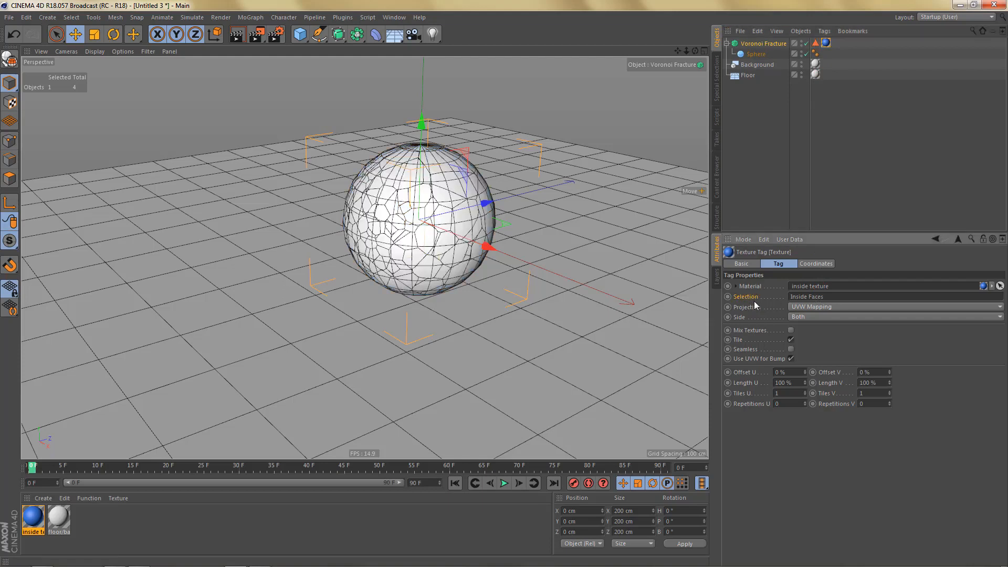
Step: Rename both the Voronoi Fracture object and its child sphere "static spere"
double_click(758, 54)
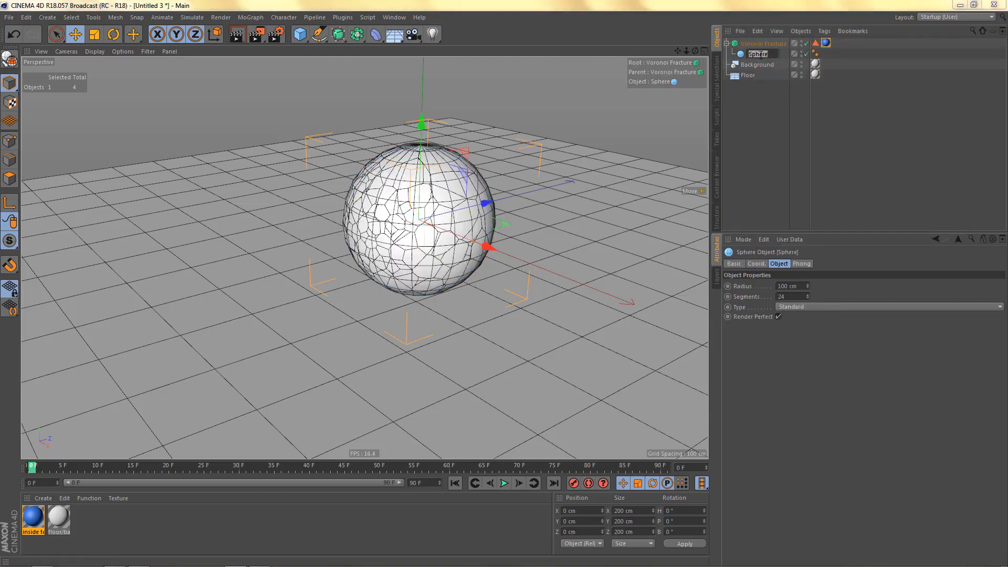
text(static spere)
key(ctrl+shift+Left)
key(ctrl+shift+Left)
key(Return)
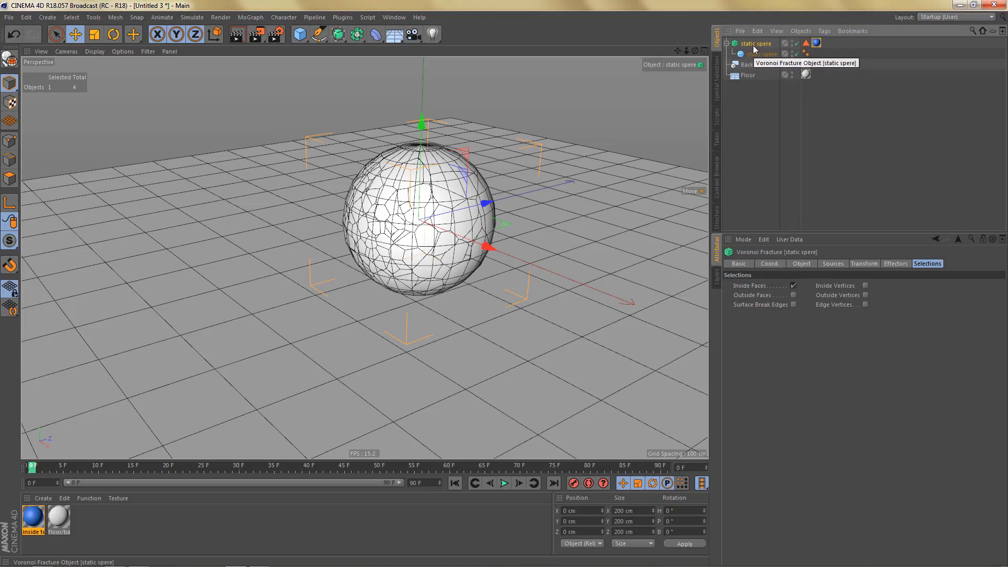
Step: Add a Rigid Body tag to the Voronoi Fracture object and test-play the simulation, returning to frame 0
right_click(754, 47)
mouse_move(776, 115)
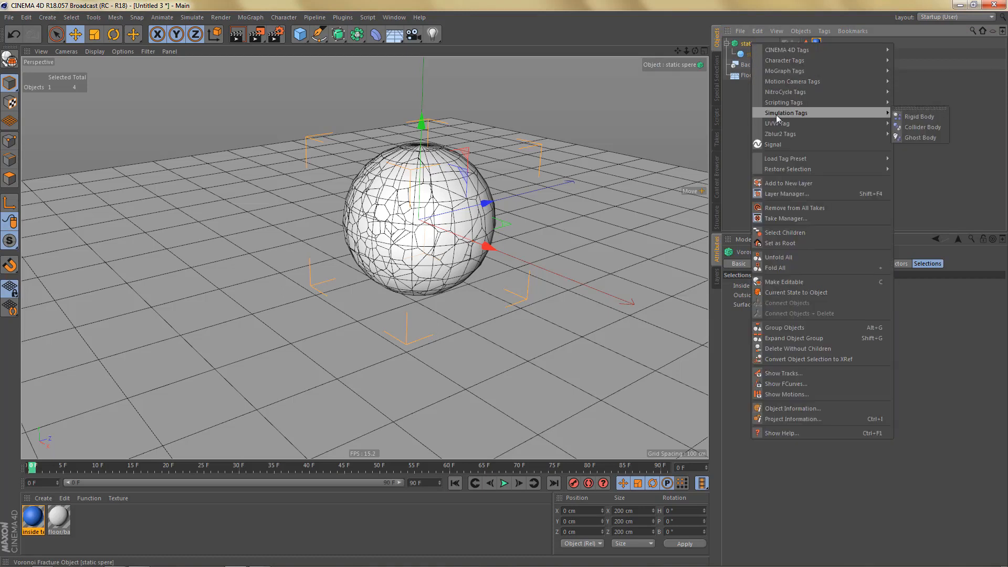
click(920, 116)
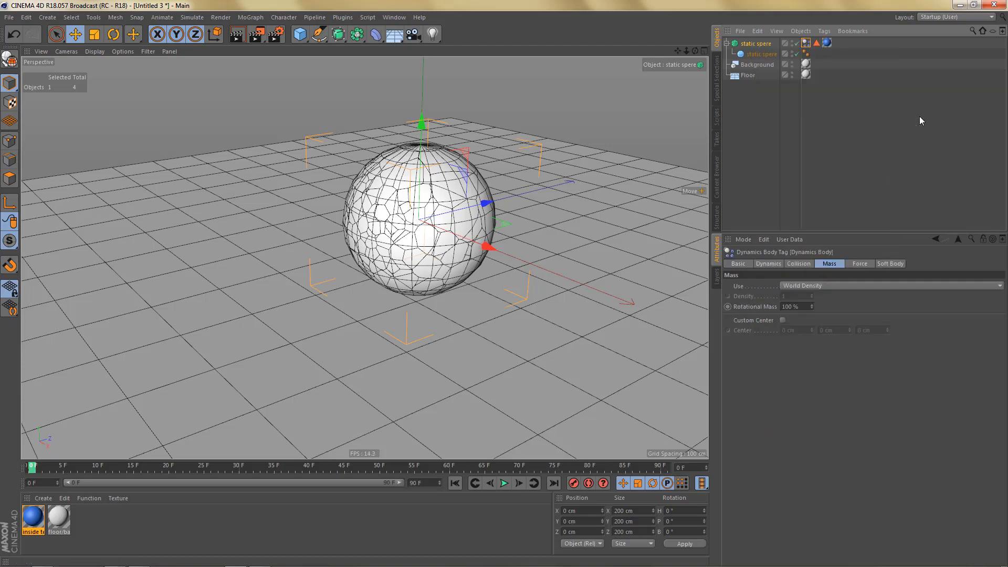
click(505, 484)
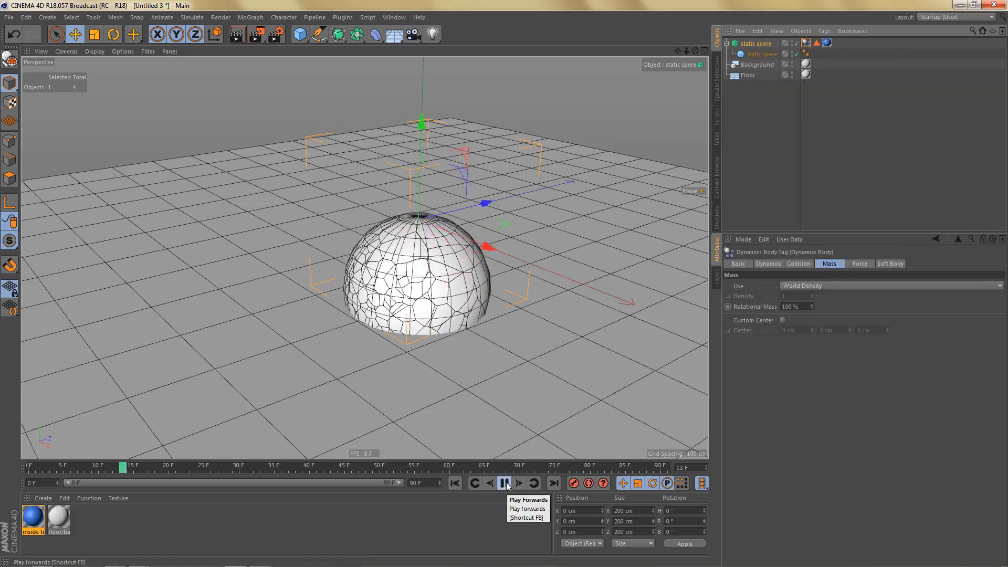
click(505, 484)
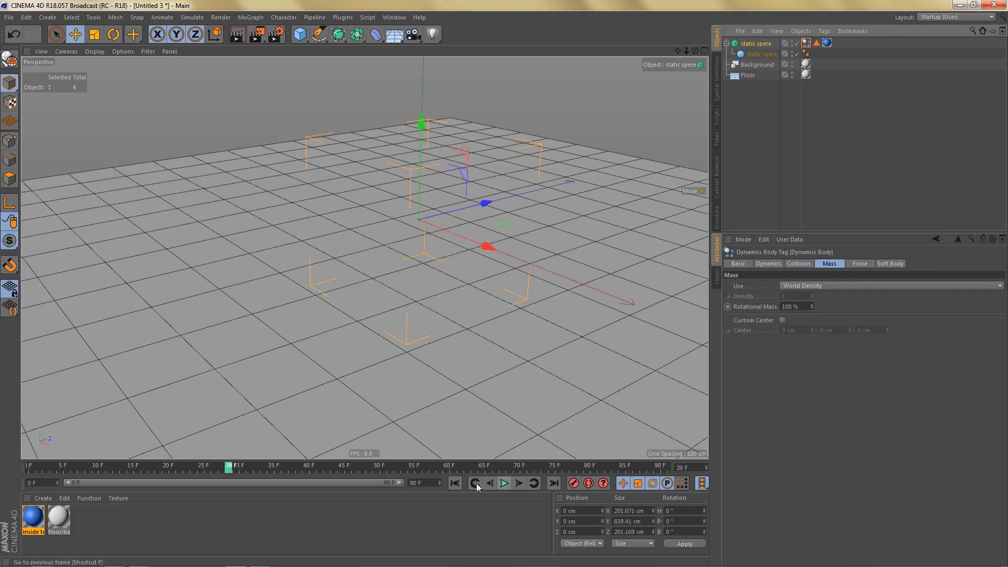
click(456, 484)
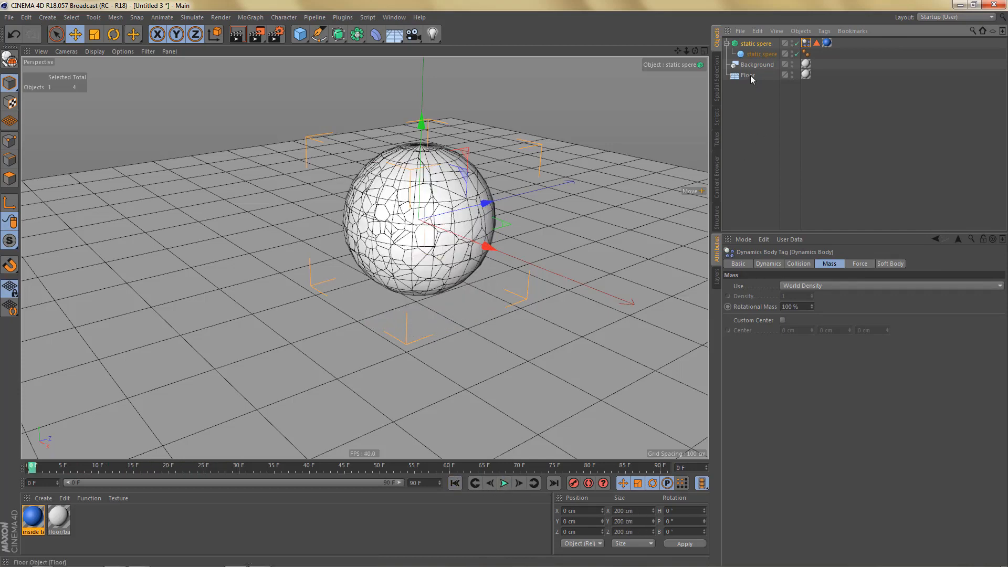
Step: Add a Collider Body tag to the Floor and test-play the simulation, returning to the first frame
click(751, 74)
right_click(751, 75)
mouse_move(779, 145)
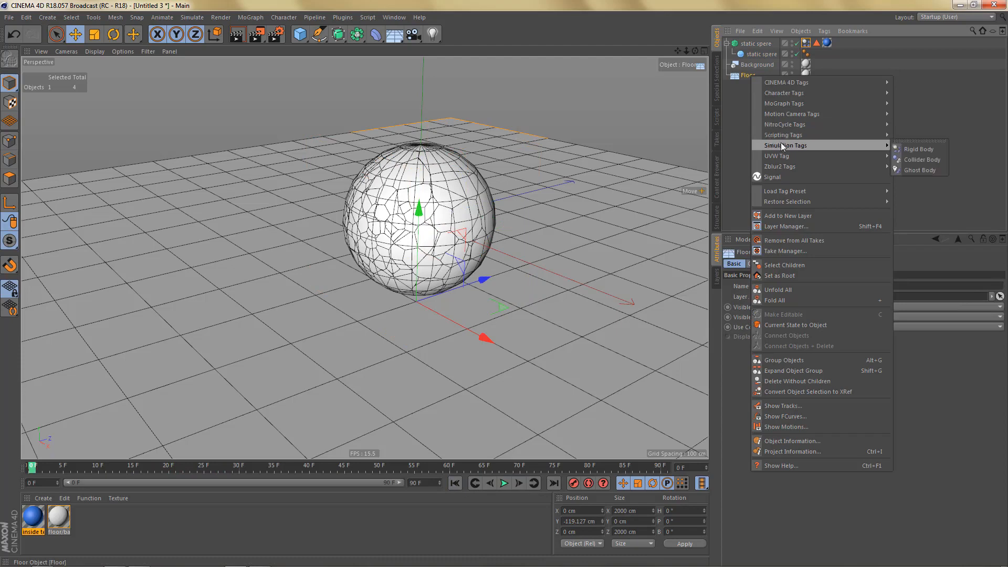
click(938, 157)
click(504, 483)
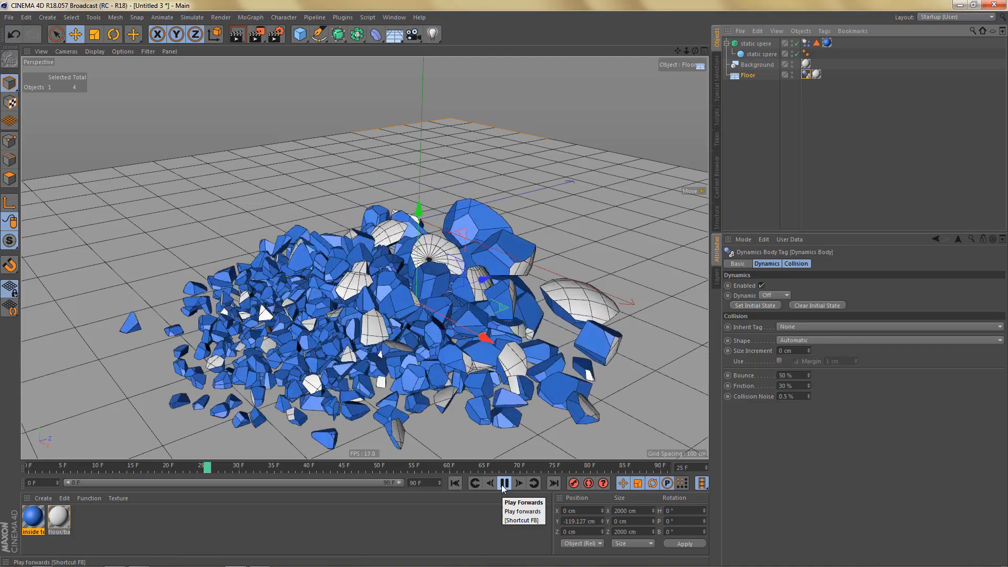
click(504, 485)
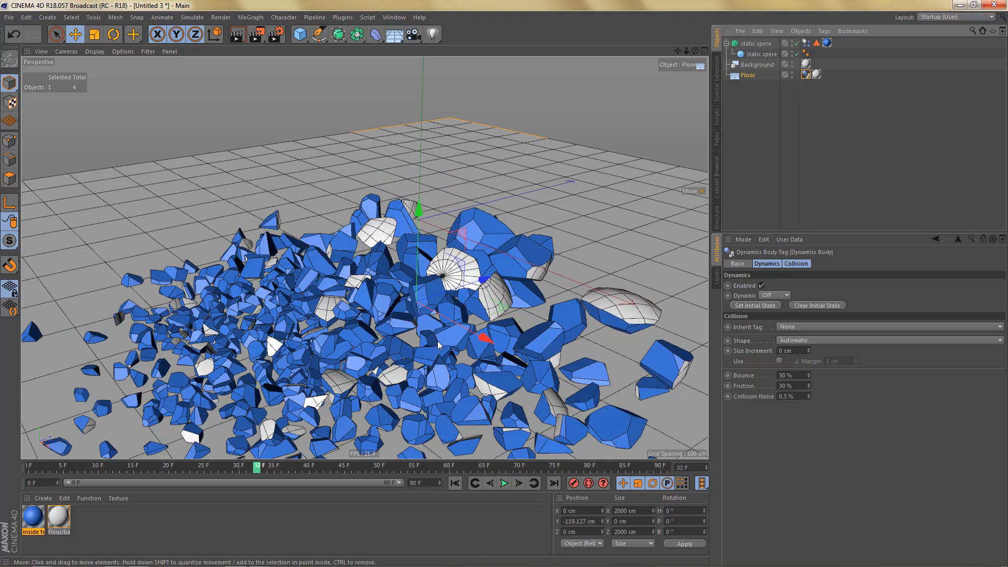
click(455, 483)
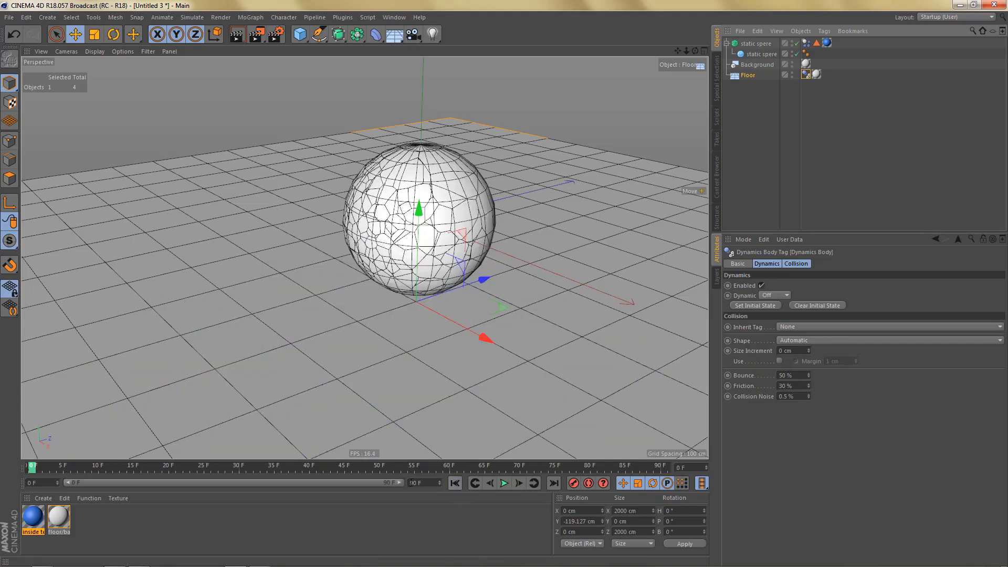
Step: Set the animation's end frame to 120 and extend the preview range to the full length
drag(431, 484, 397, 485)
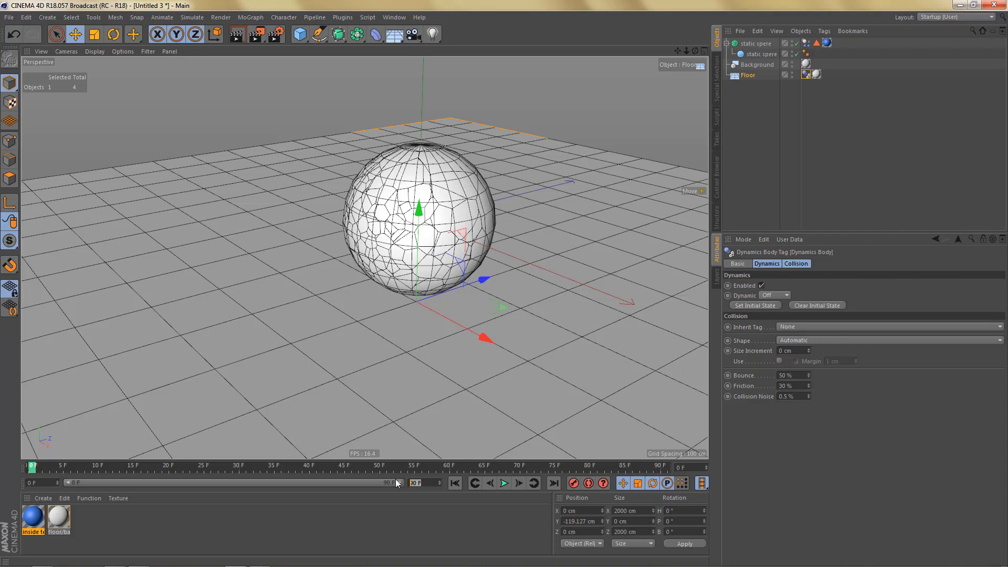
key(Return)
double_click(380, 483)
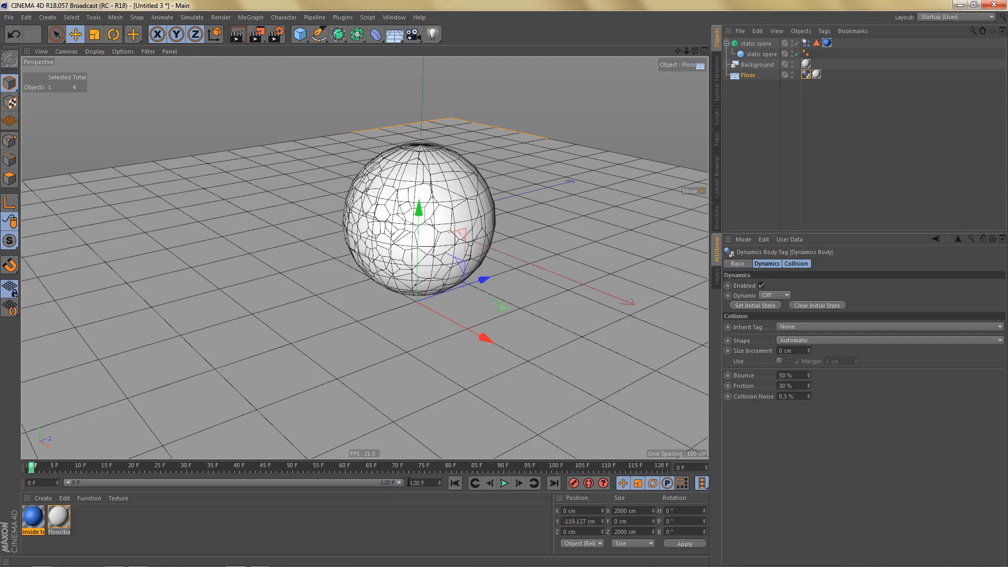
Step: Set the dynamics trigger of the Voronoi Fracture's rigid body tag to On Collision
click(806, 44)
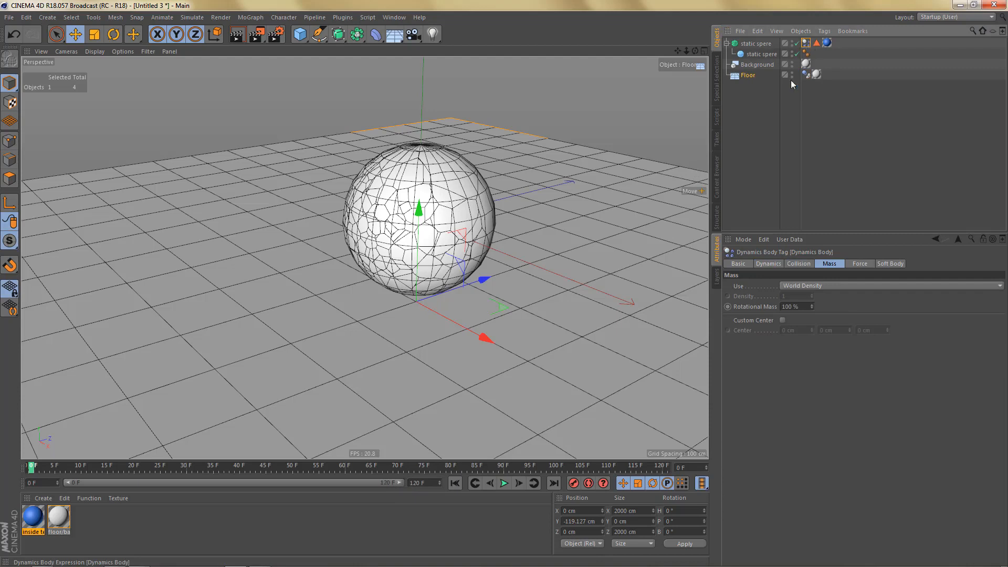
click(771, 264)
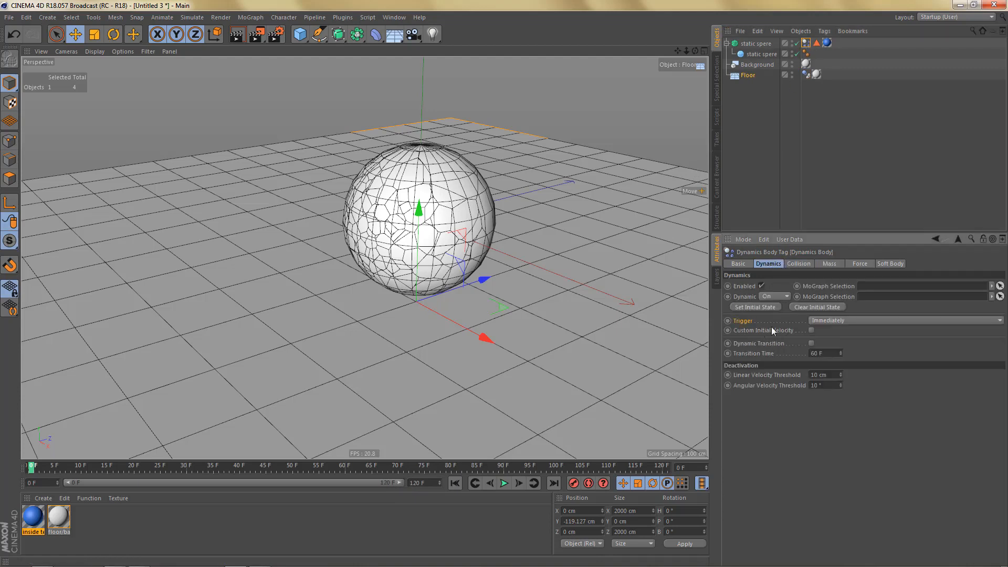
click(834, 320)
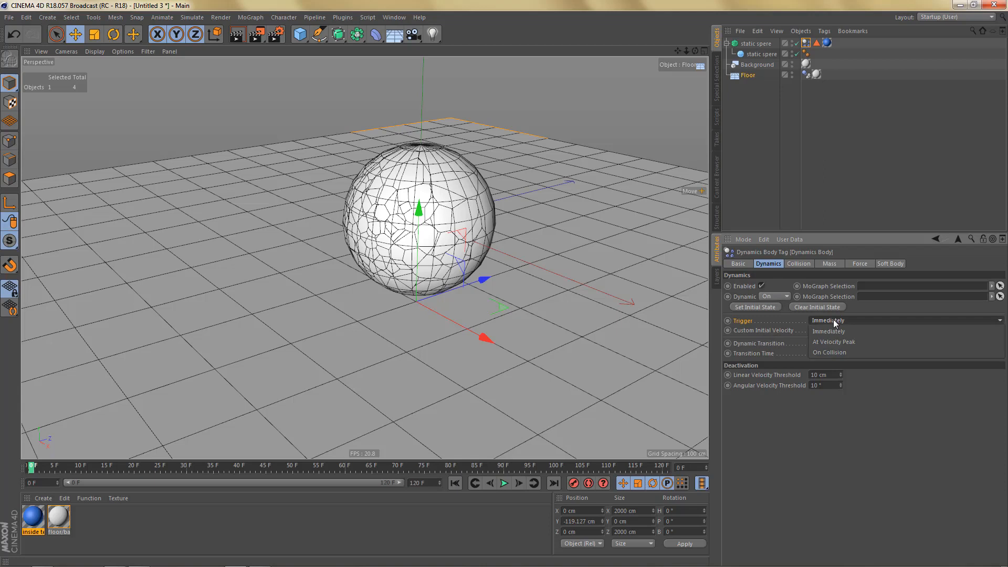
click(836, 352)
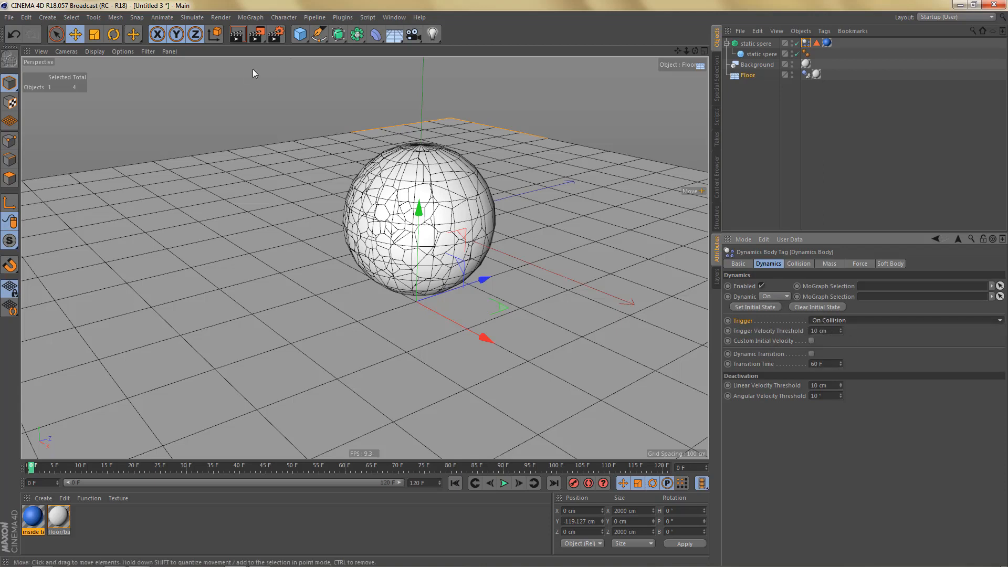
Step: Add a new sphere with a radius of 22 cm
click(300, 34)
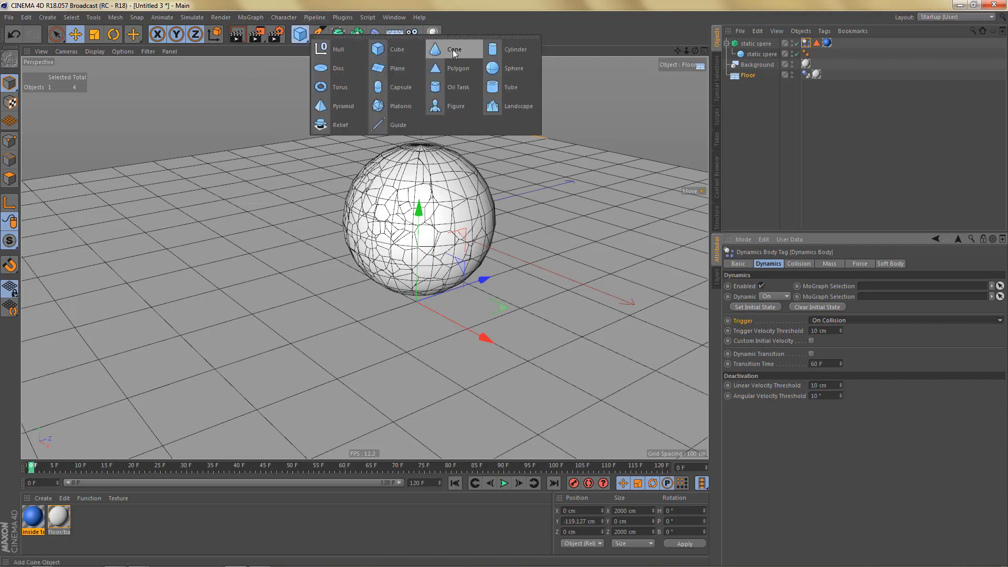
click(500, 68)
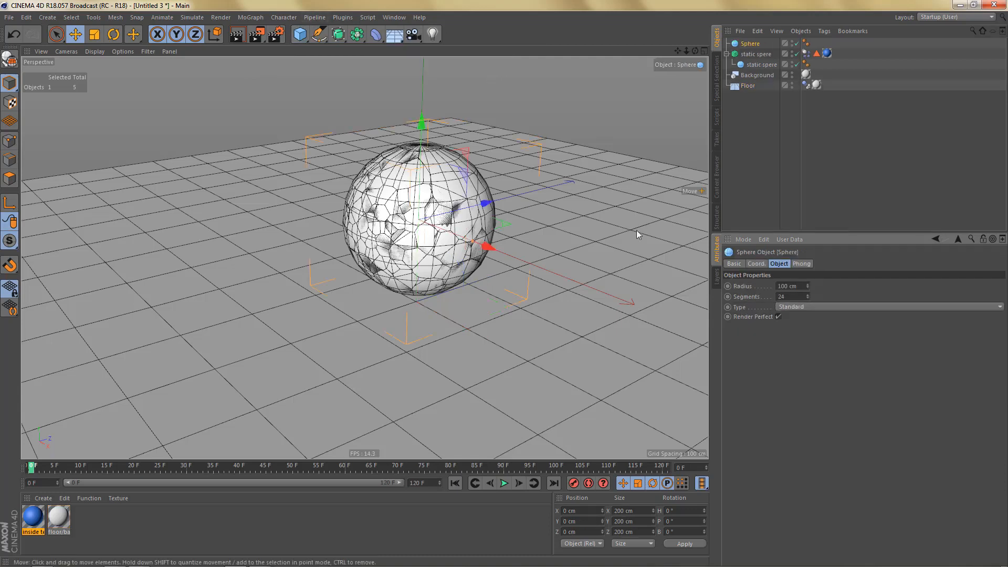
double_click(792, 286)
text(22)
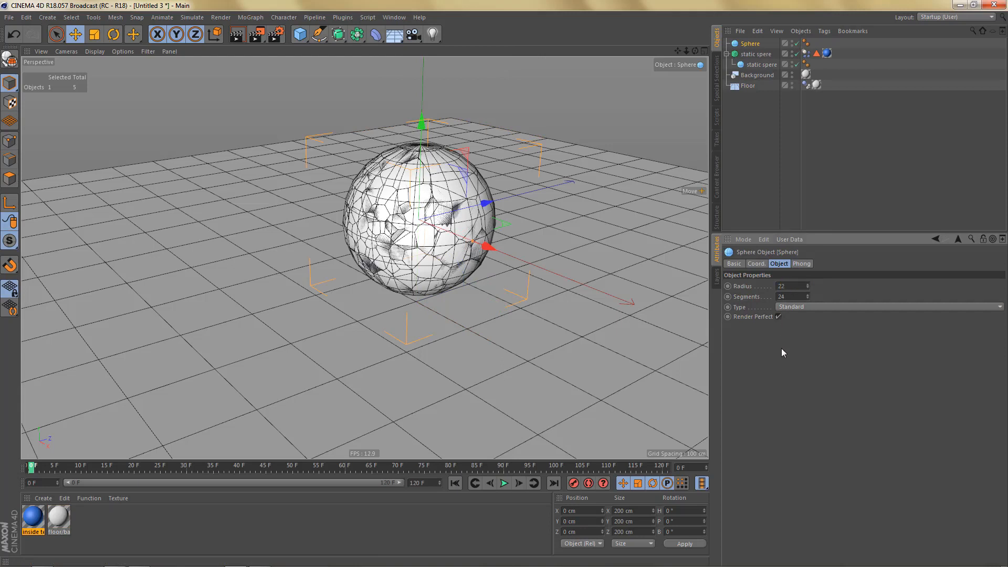
key(Return)
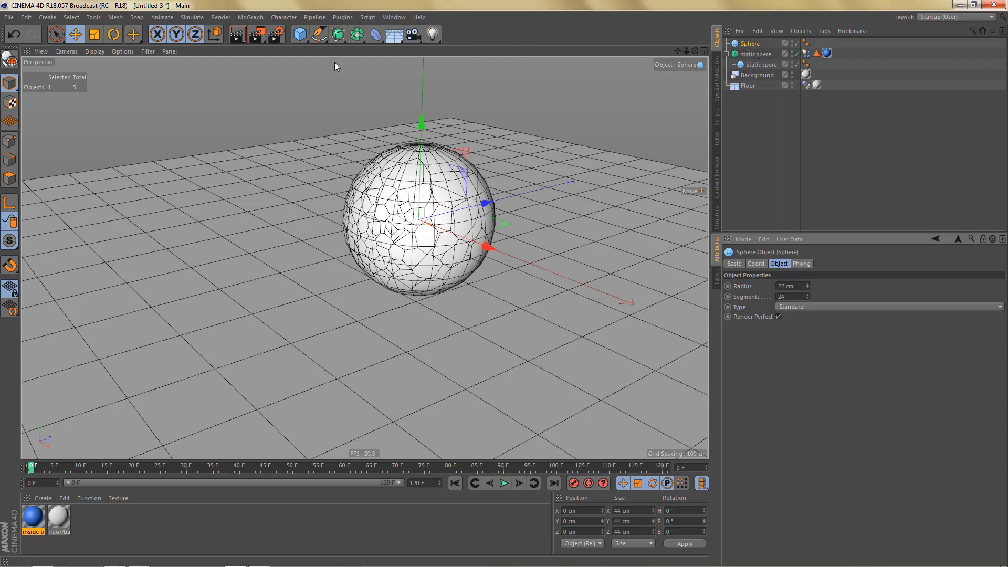
Step: Add a Cloner as the parent of the small sphere and set its clone count to 1
click(250, 17)
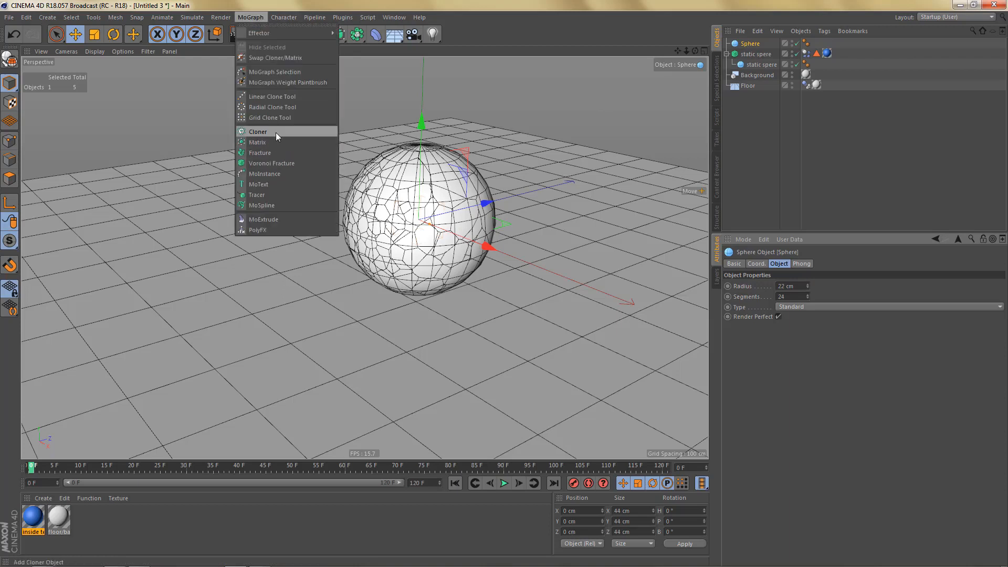
alt+click(276, 132)
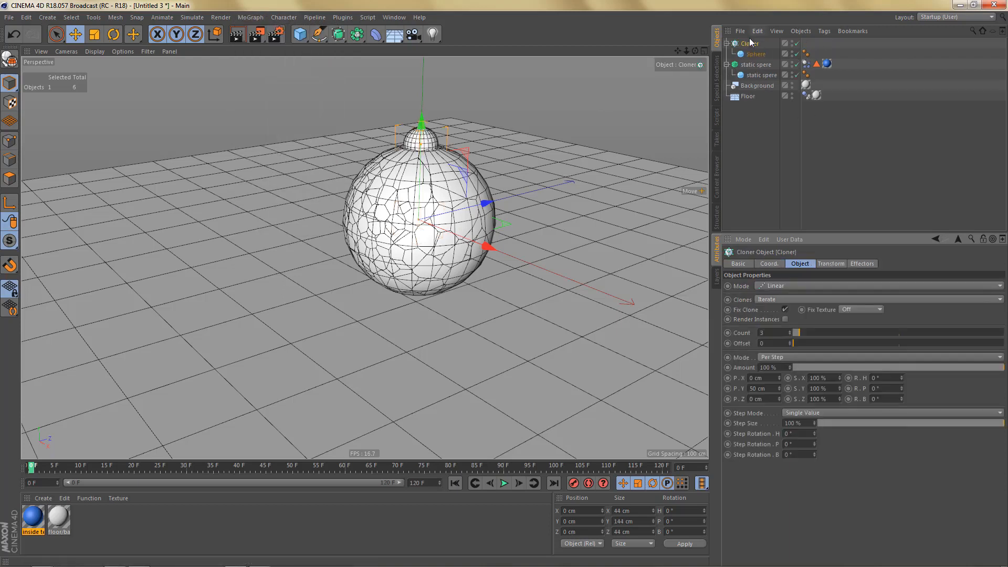
click(790, 333)
click(790, 333)
click(790, 335)
click(790, 335)
click(790, 335)
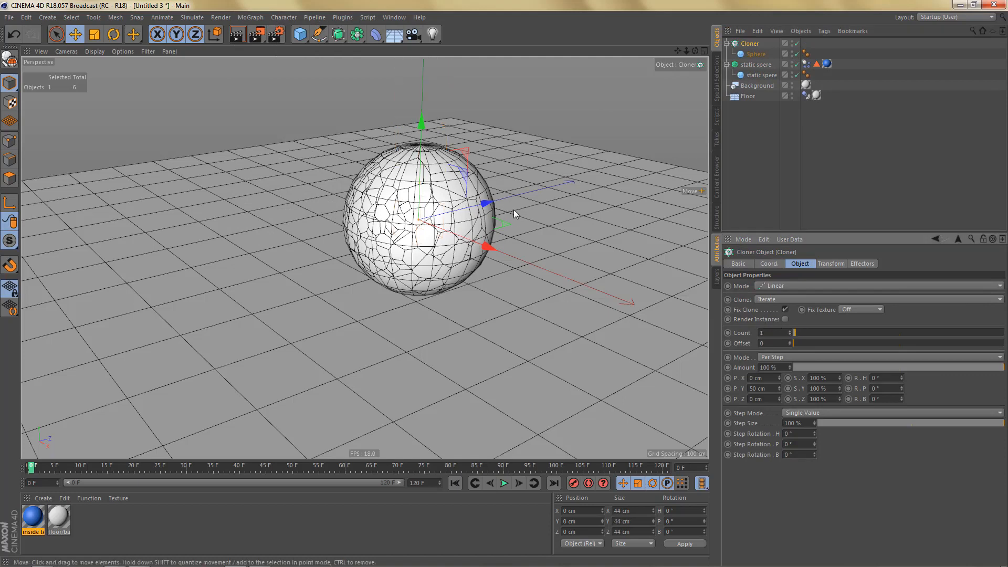
Step: Move the Cloner away from the fractured sphere along the Z axis, setting its Z position to -750 cm
mouse_move(488, 205)
mouse_down()
mouse_move(367, 294)
mouse_move(247, 324)
mouse_move(22, 462)
mouse_up()
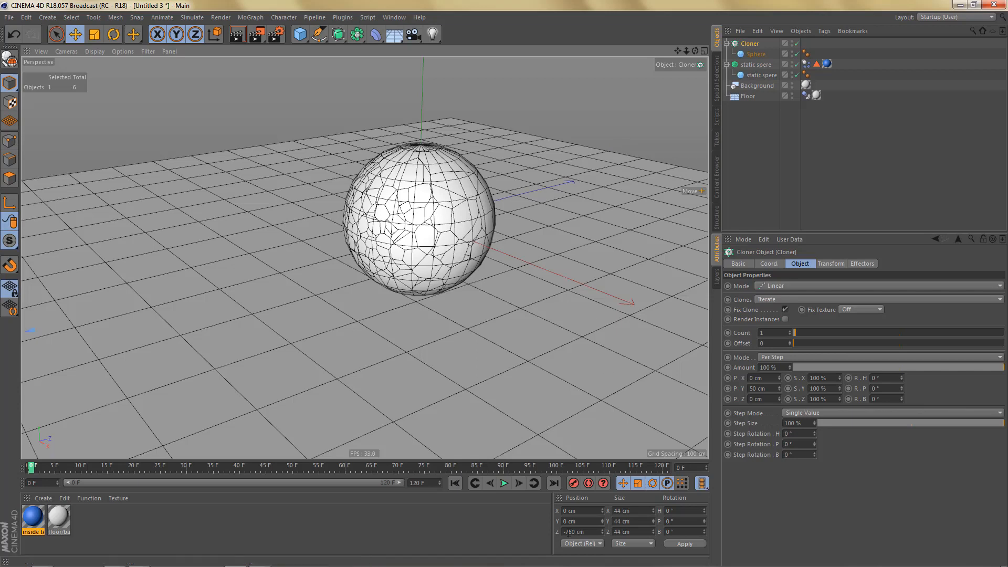
double_click(595, 532)
text(-7)
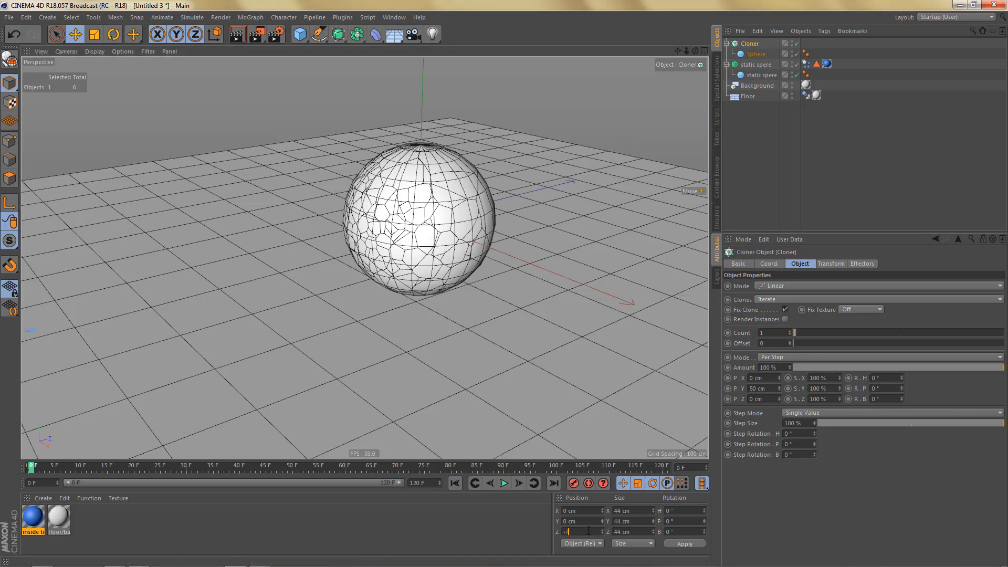
text(50)
Step: Raise the Cloner along the Y axis to a height of about 114 cm above the floor
mouse_move(500, 326)
alt+right_down()
mouse_move(453, 342)
mouse_move(479, 314)
alt+right_up()
mouse_move(347, 336)
alt+middle_down()
mouse_move(411, 275)
mouse_move(410, 245)
mouse_move(408, 264)
alt+middle_up()
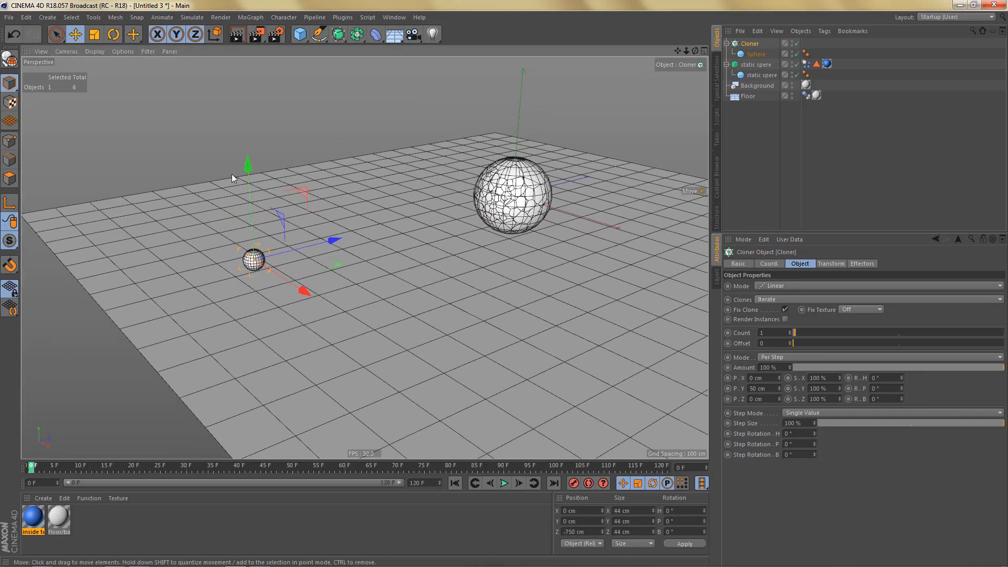
drag(252, 166, 259, 107)
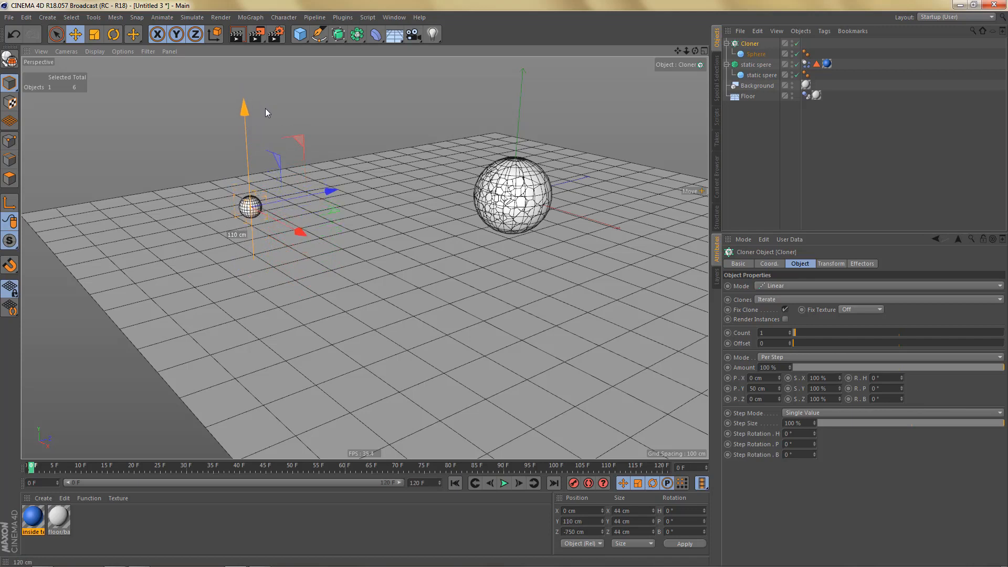
drag(247, 115, 248, 109)
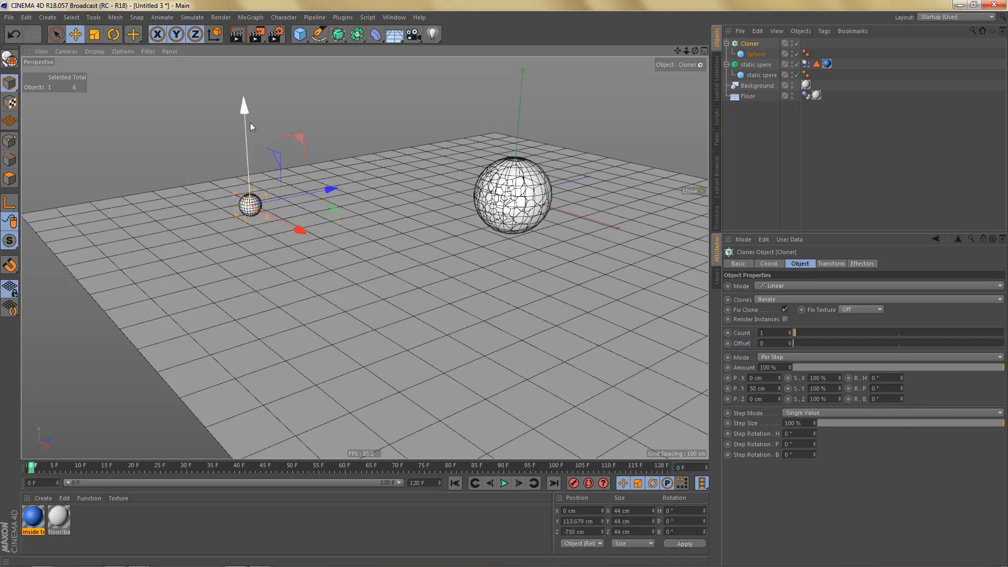
alt+middle_drag(301, 201, 290, 200)
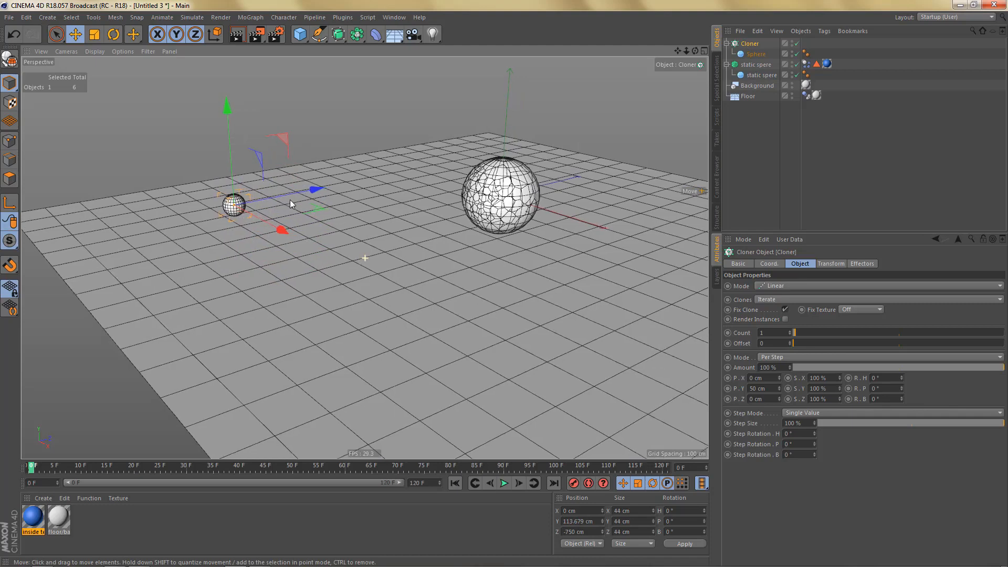
Step: Add a Rigid Body simulation tag to the Cloner
right_click(759, 44)
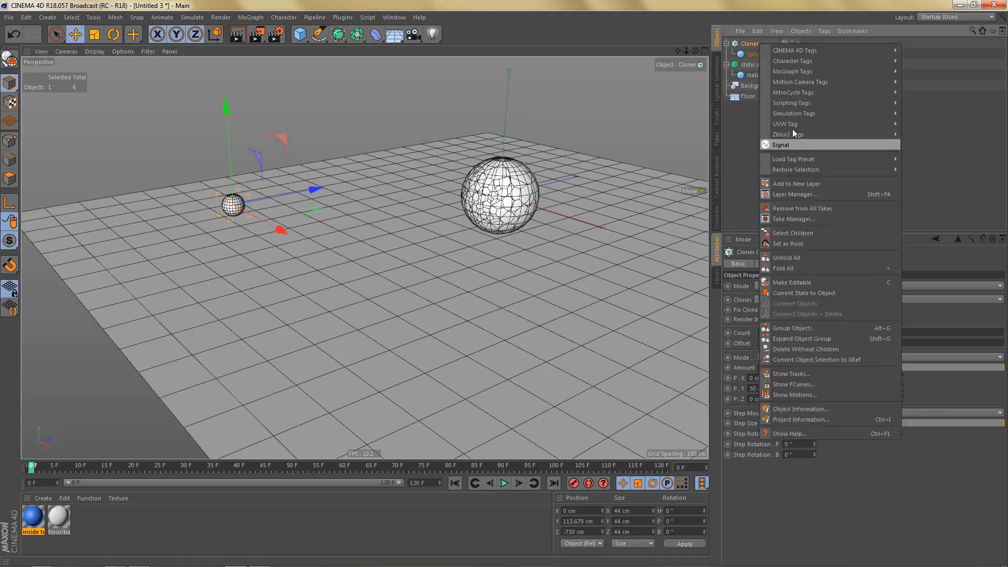
mouse_move(795, 114)
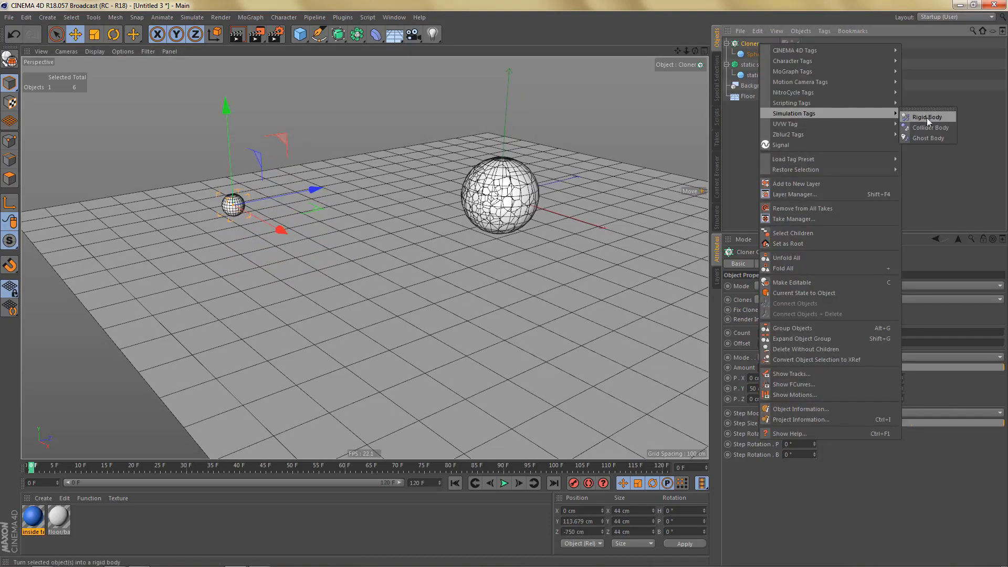
click(928, 117)
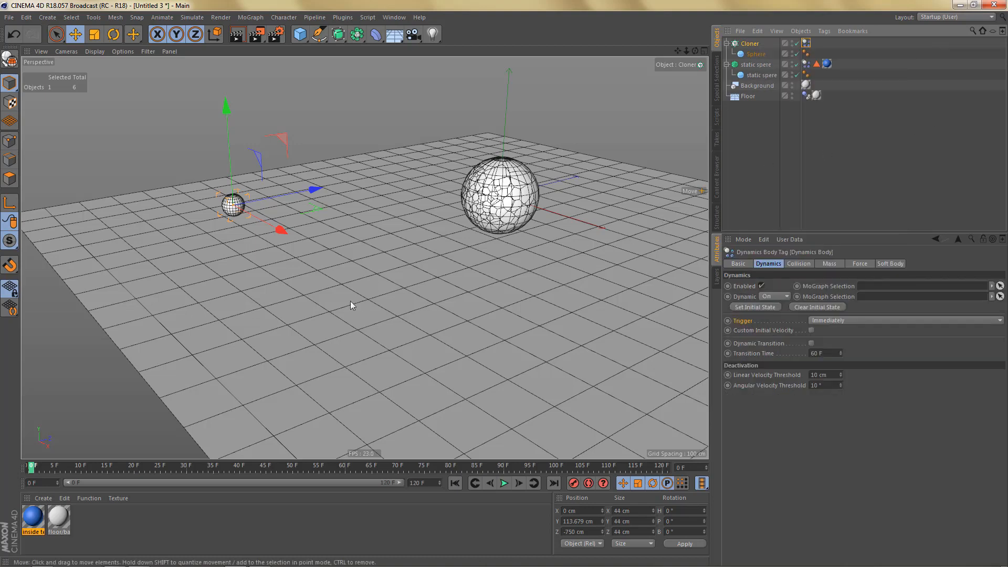
Step: Play the animation to test the Cloner's rigid body motion, and return to the first frame
scroll(259, 284, up, 5)
click(504, 483)
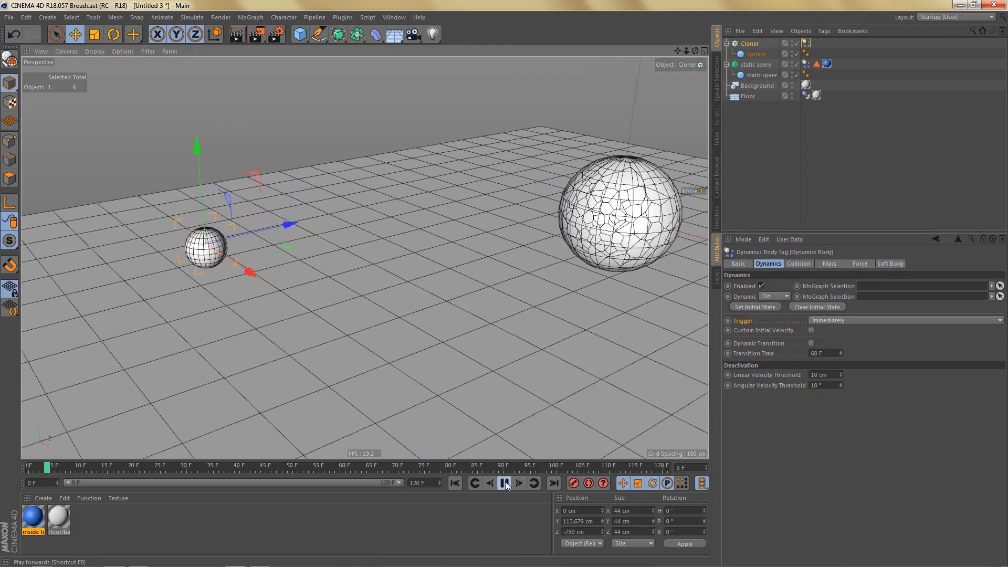
click(454, 483)
Step: Enable Custom Initial Velocity on the Cloner's dynamics tag and set the initial linear velocity on Z to 2000 cm
alt+middle_drag(317, 296, 257, 273)
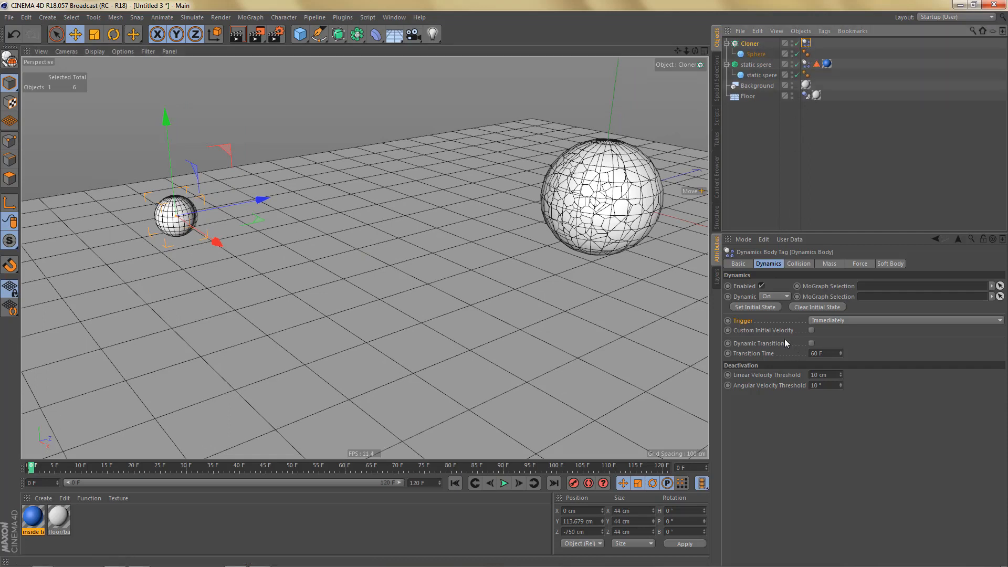
click(770, 332)
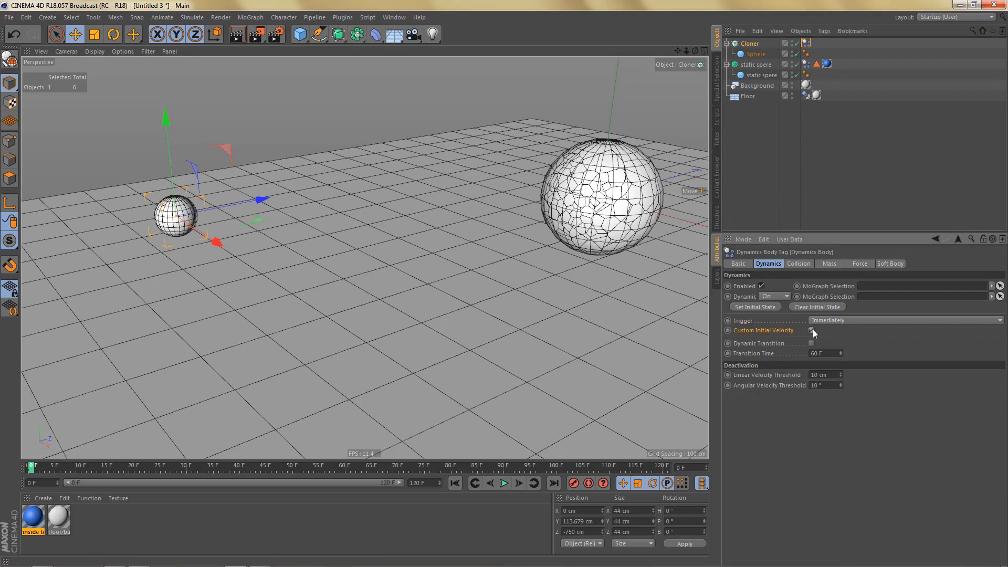
click(812, 331)
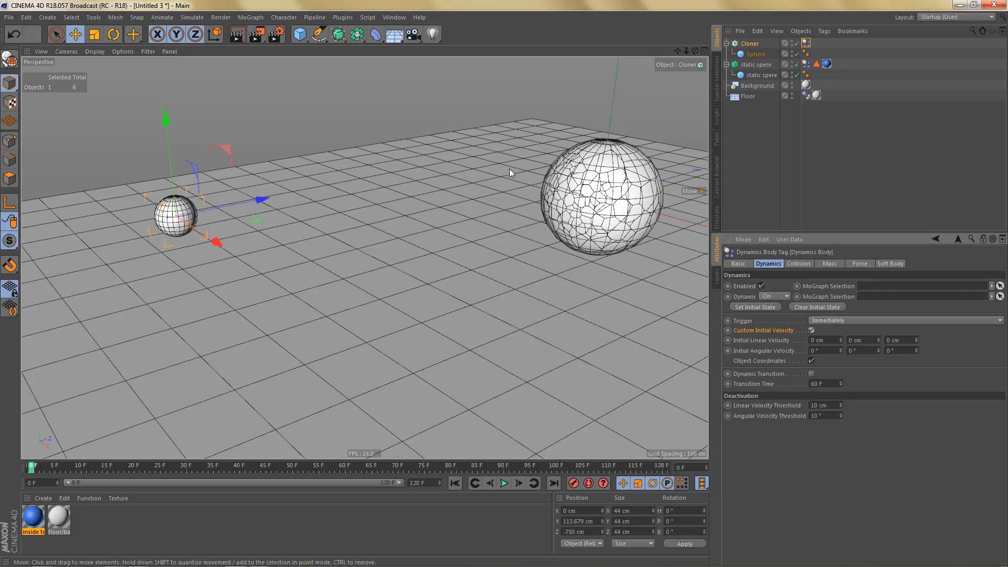
double_click(911, 342)
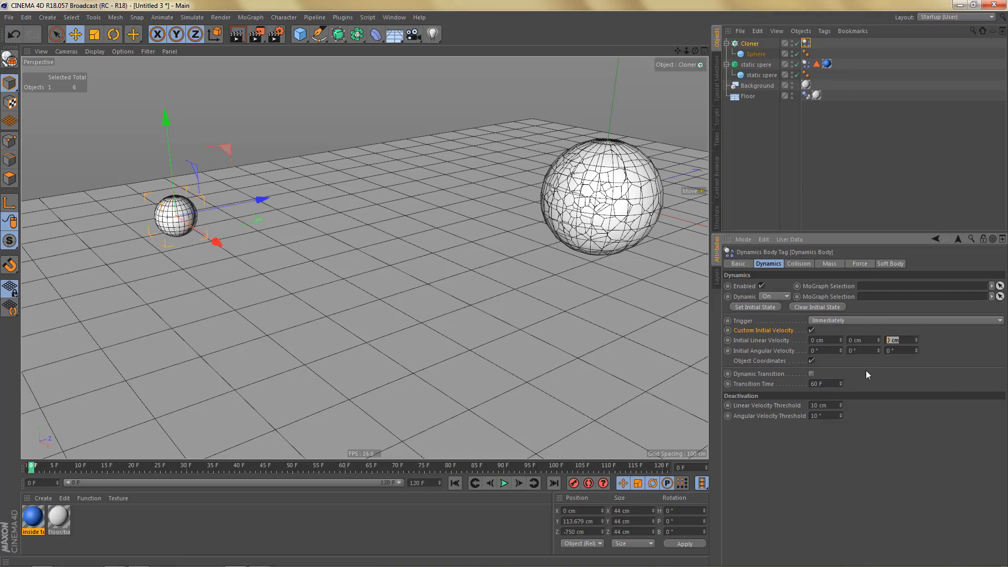
text(2000)
key(Return)
Step: Play the simulation from the start to check the small sphere's impact on the fractured sphere, and rewind to frame 0
click(455, 483)
click(504, 484)
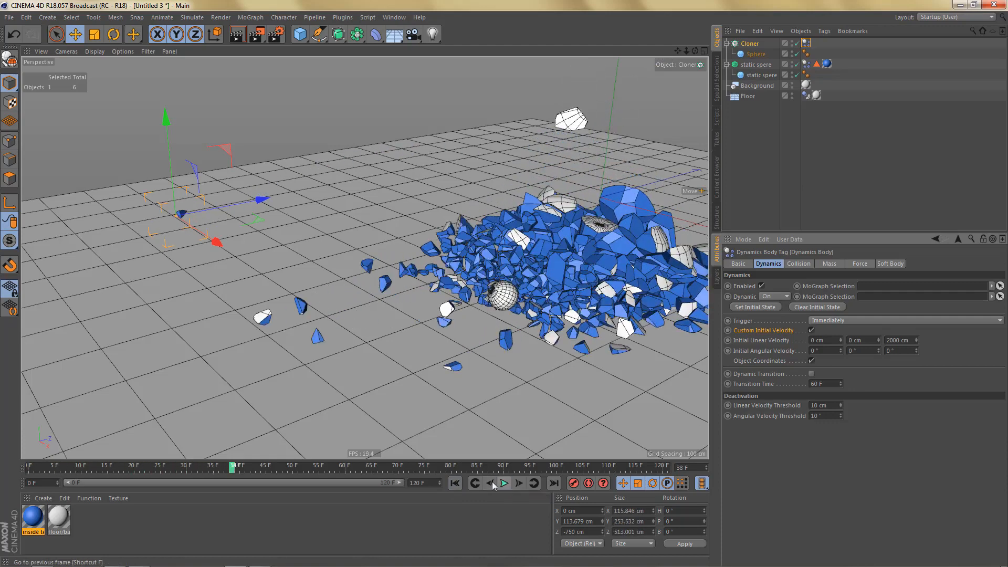
click(455, 484)
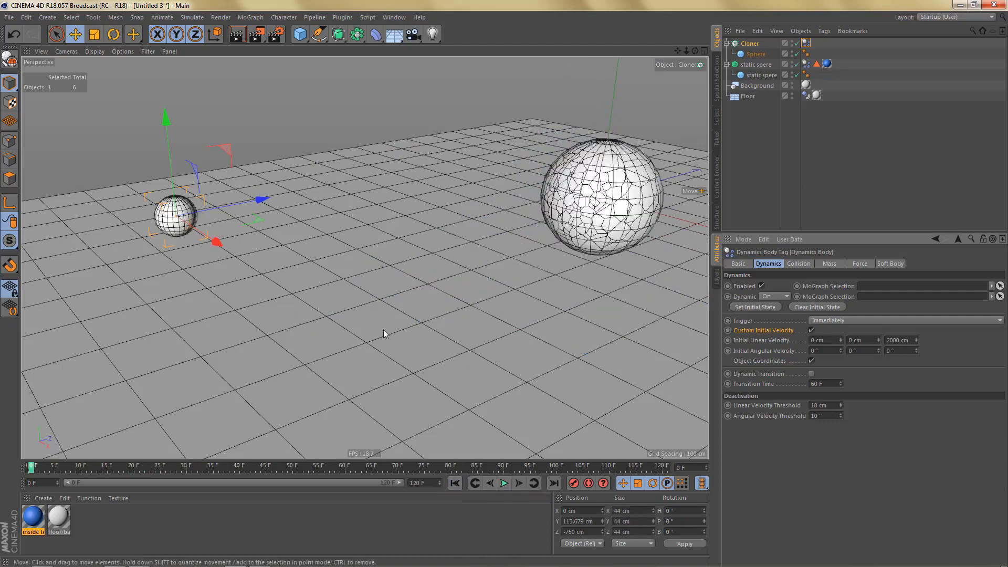
Step: Switch the mass of the Voronoi Fracture's dynamics tag to Custom Density and set the density to 12
alt+middle_drag(392, 310, 382, 314)
mouse_move(351, 310)
alt+right_down()
mouse_move(349, 319)
mouse_move(367, 320)
alt+right_up()
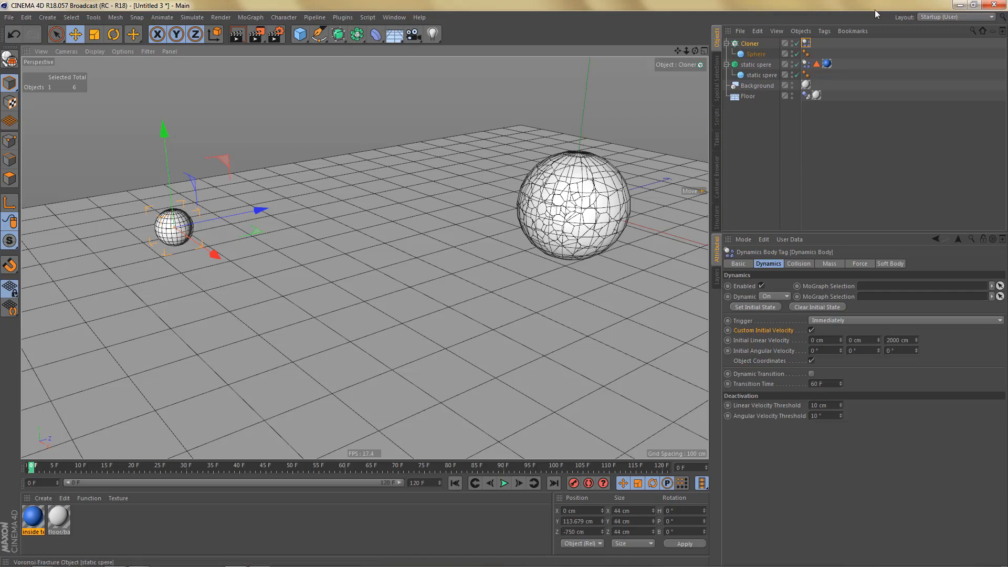
click(806, 64)
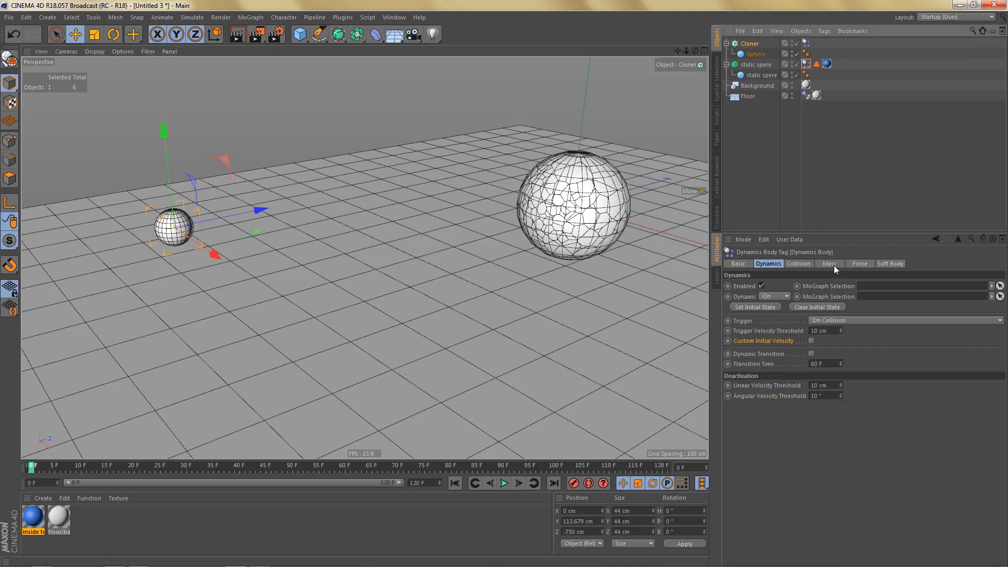
click(829, 264)
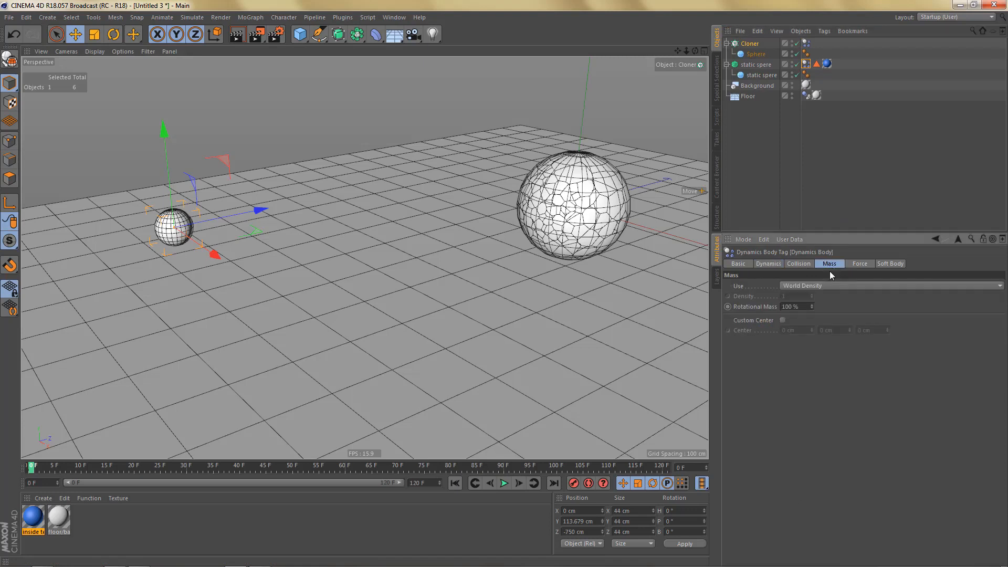
click(761, 76)
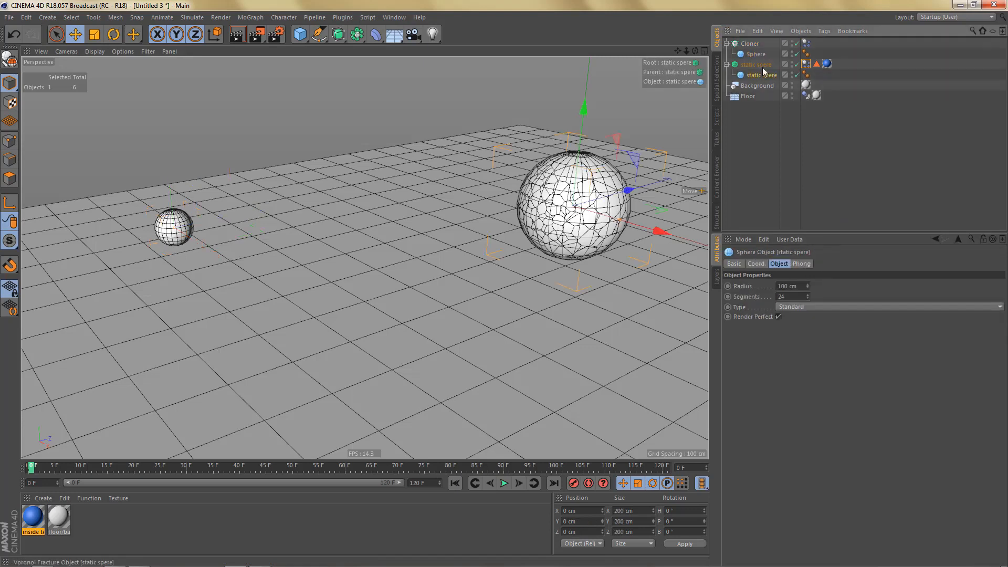
click(768, 67)
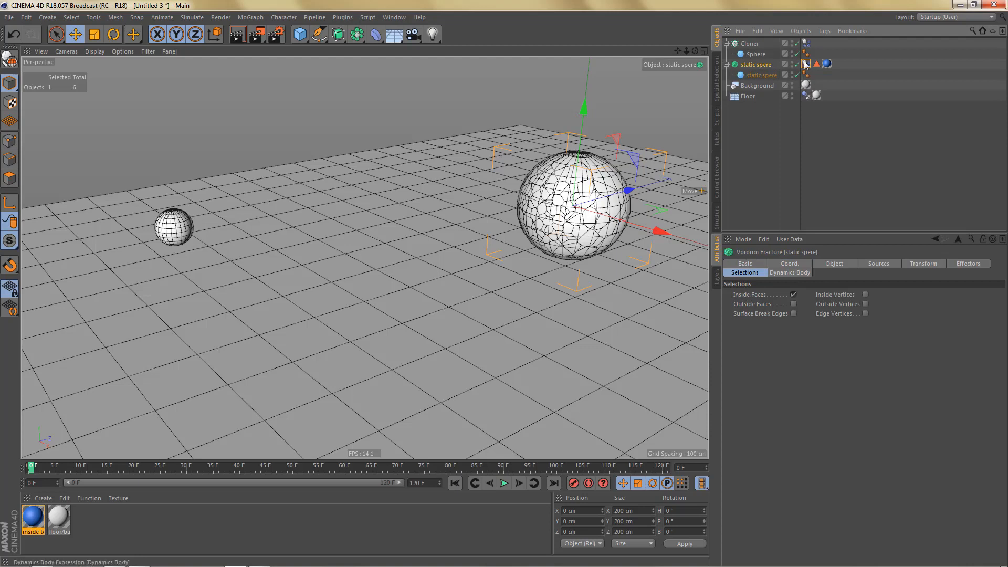
click(806, 64)
click(808, 286)
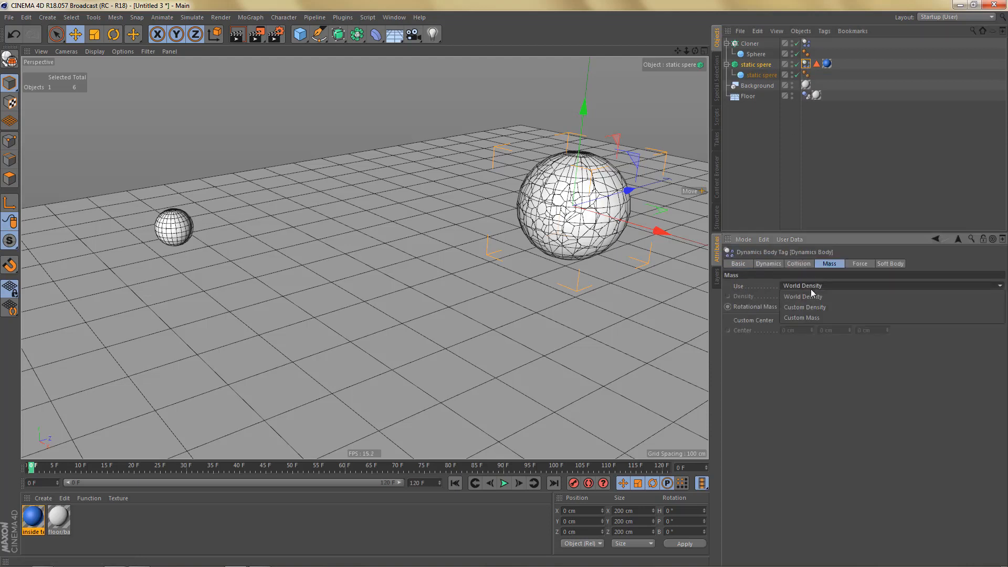
click(817, 309)
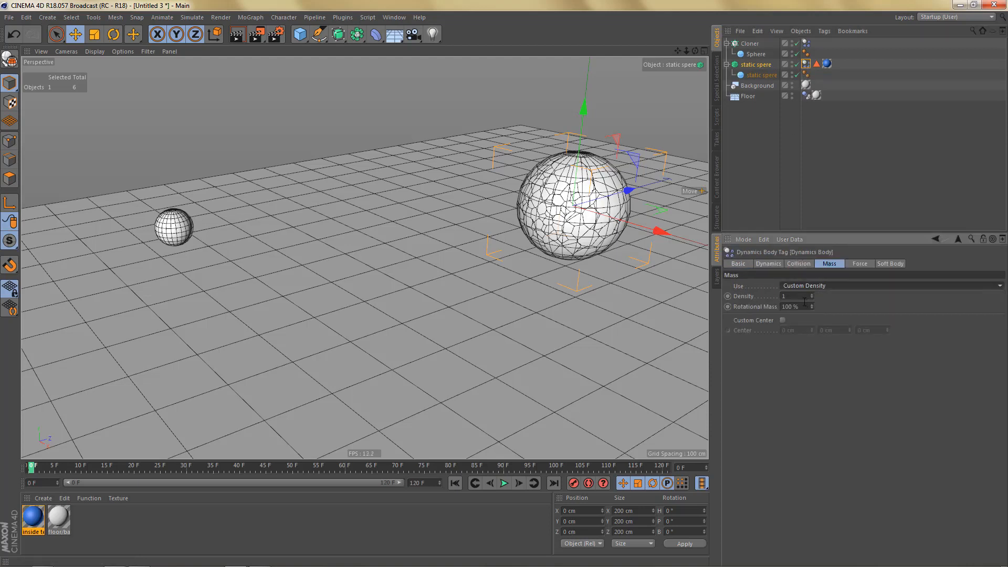
text(12)
key(Return)
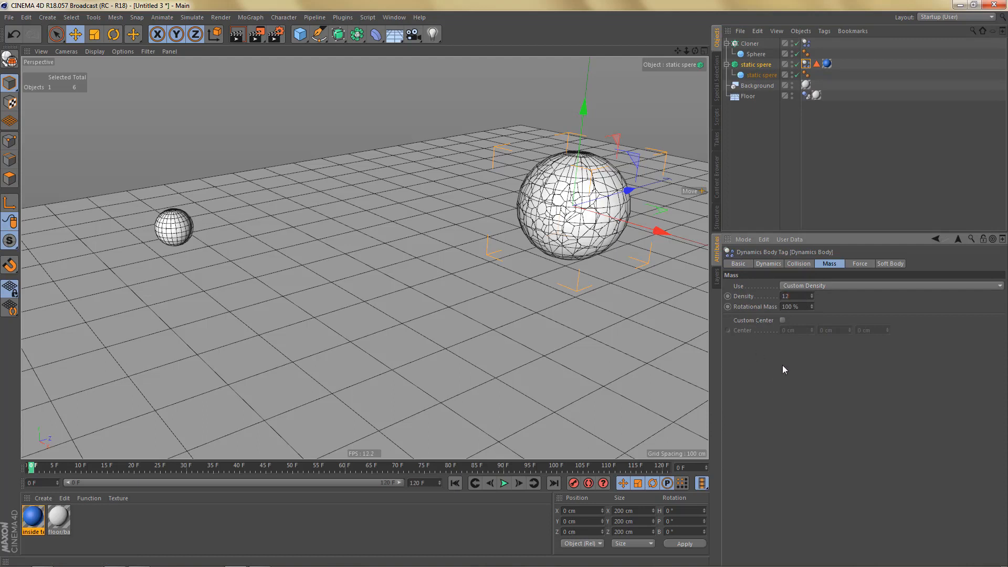
Step: Switch the mass of the Cloner's dynamics tag to Custom Mass and set the mass to 2
click(806, 44)
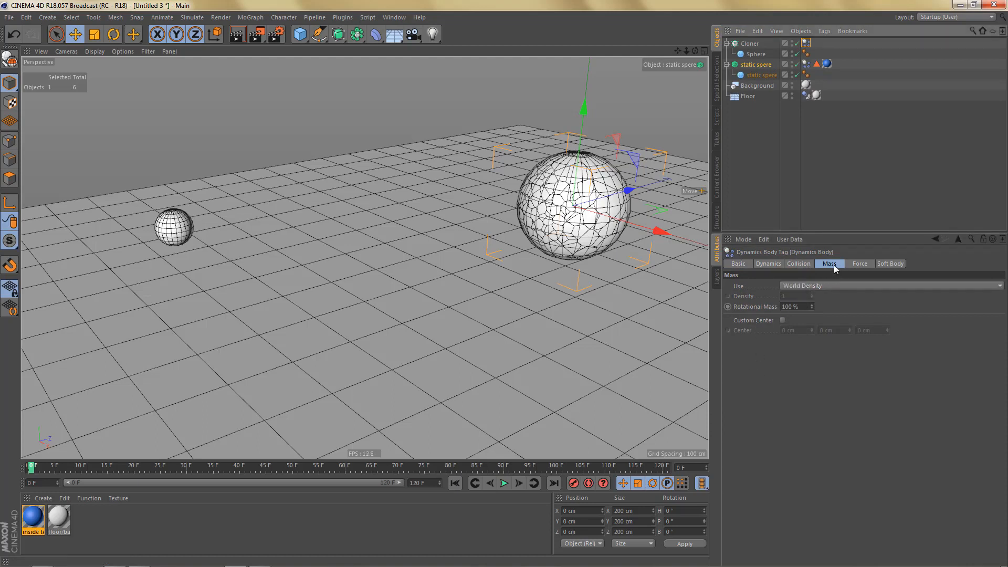
click(824, 286)
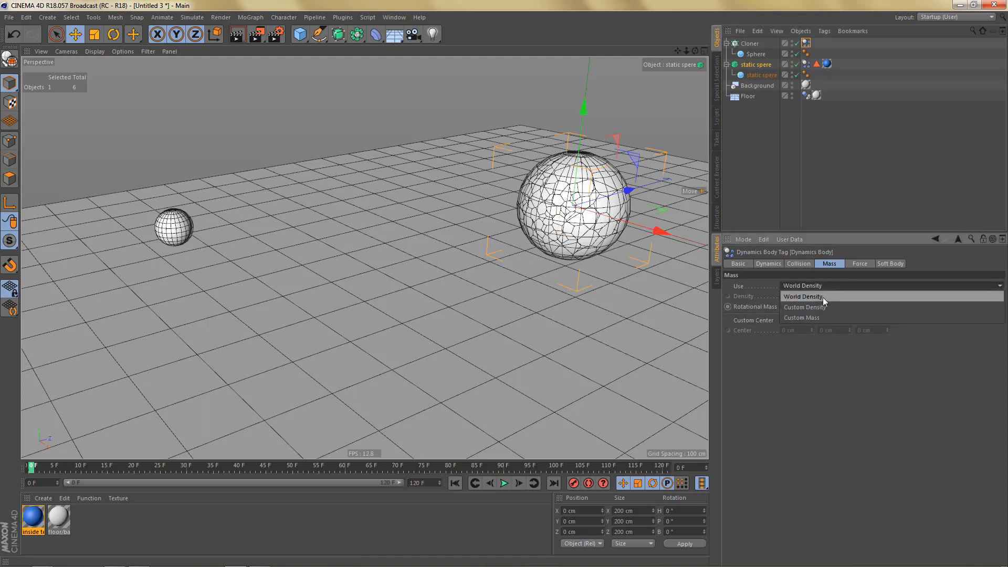
click(821, 317)
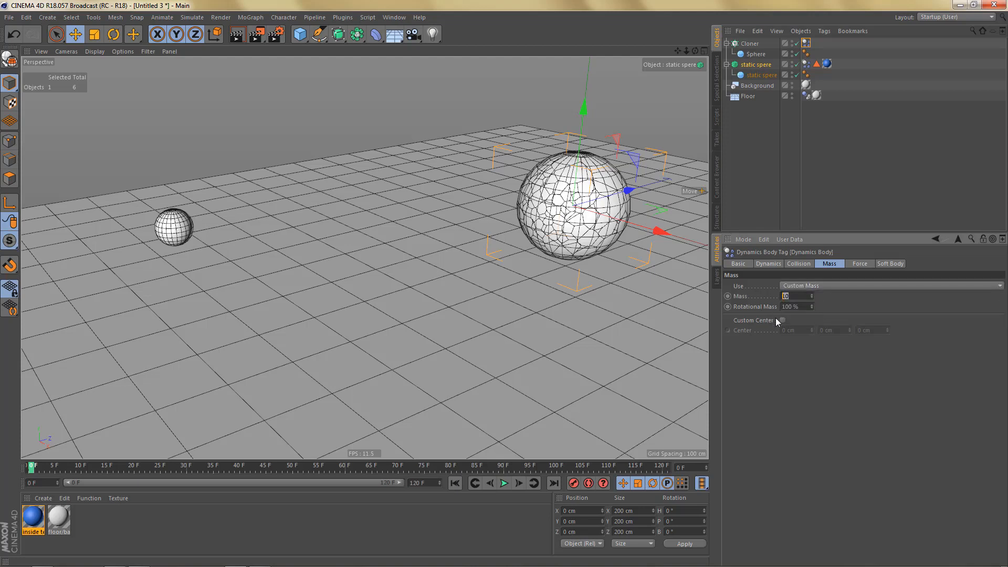
text(2)
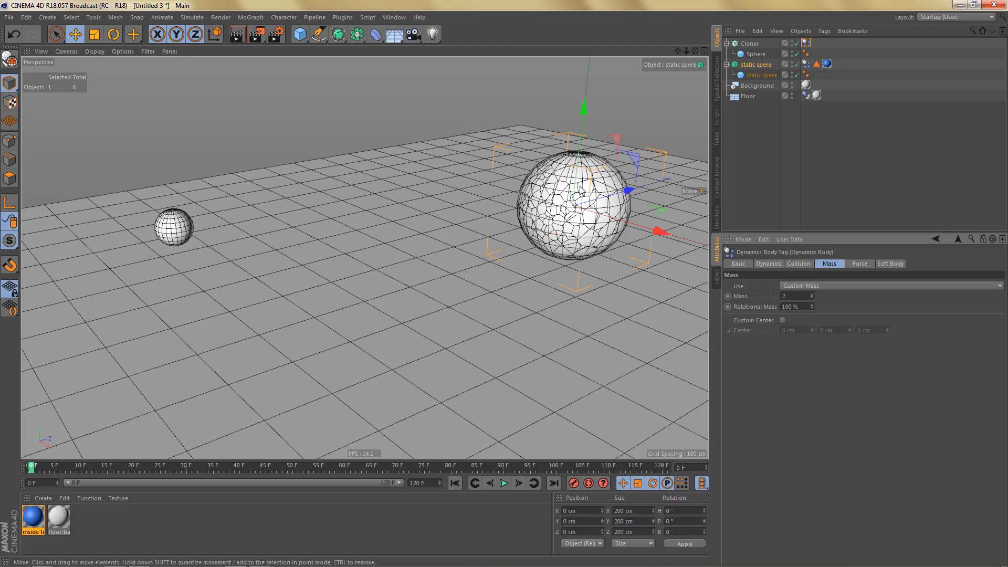
Step: Play the simulation twice from the start to examine how the fragments scatter with the changed mass settings
alt+drag(583, 200, 557, 192)
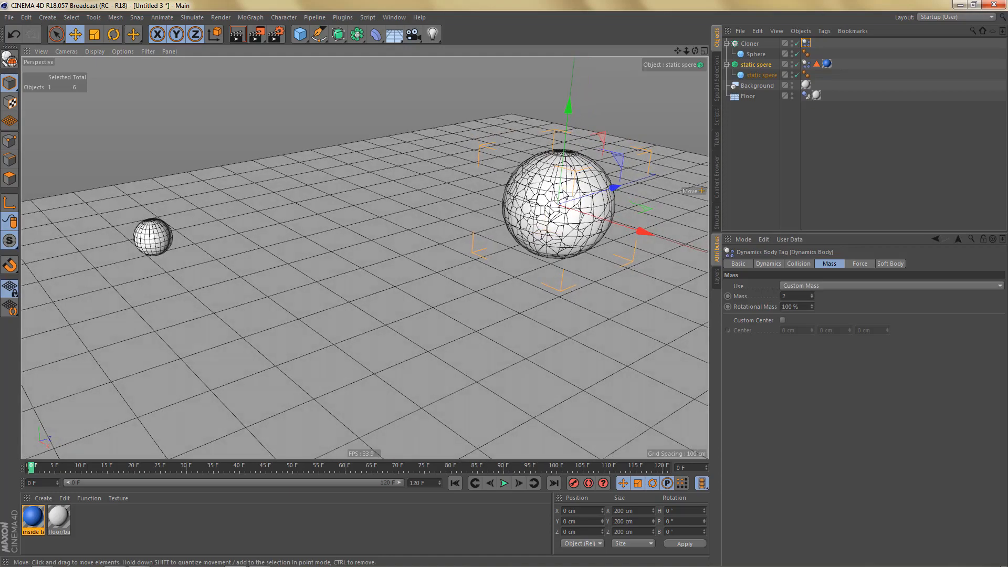
click(504, 483)
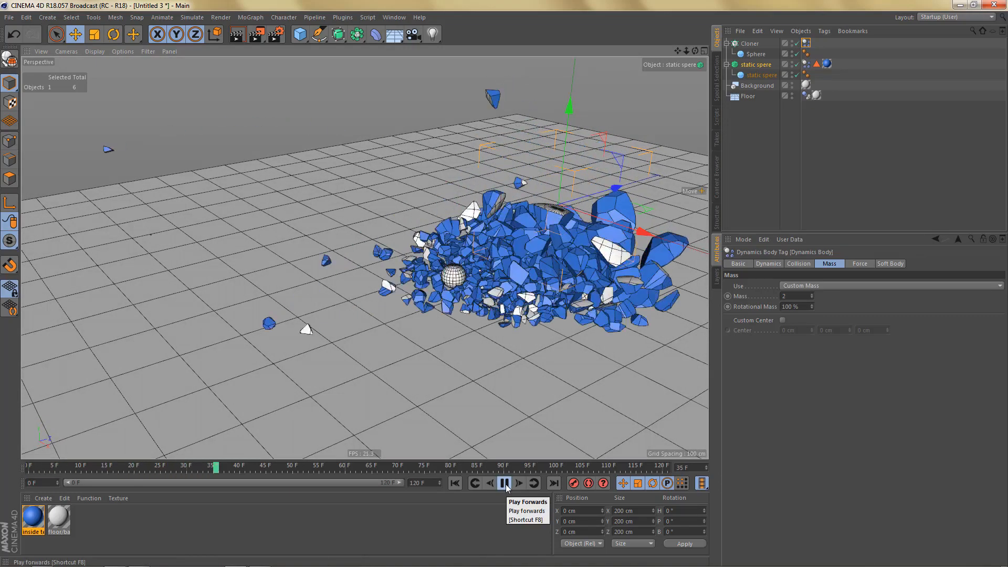
click(505, 483)
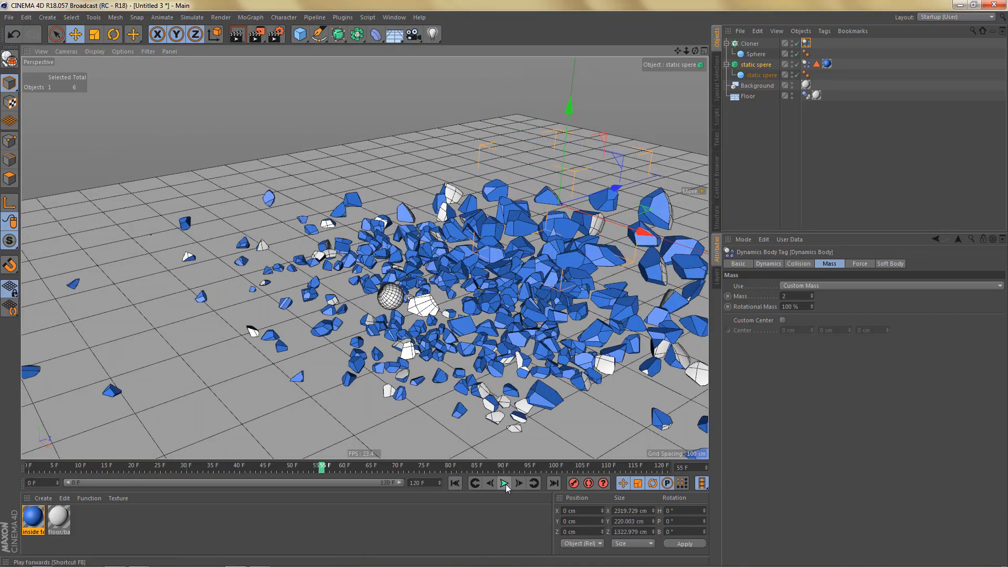
click(455, 484)
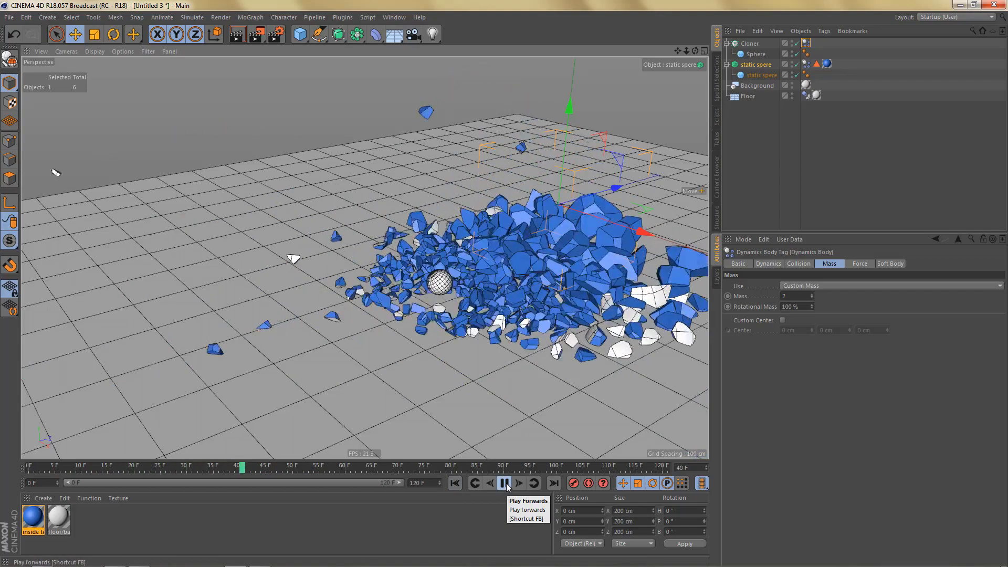
click(505, 484)
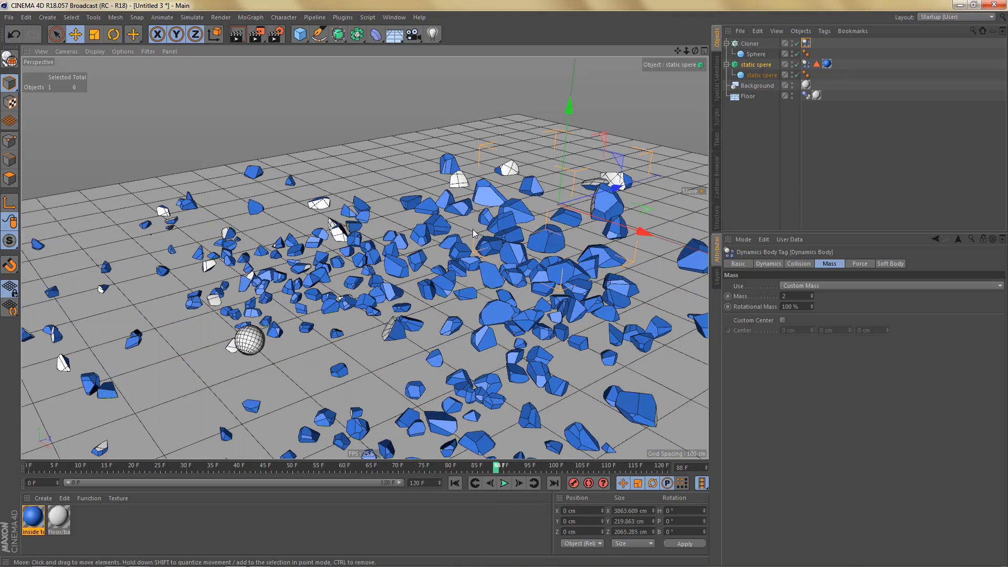
Step: For the dynamics tags of the Cloner, the Voronoi Fracture and the Floor together, set collision bounce to 10% and friction to 80%
ctrl+click(807, 64)
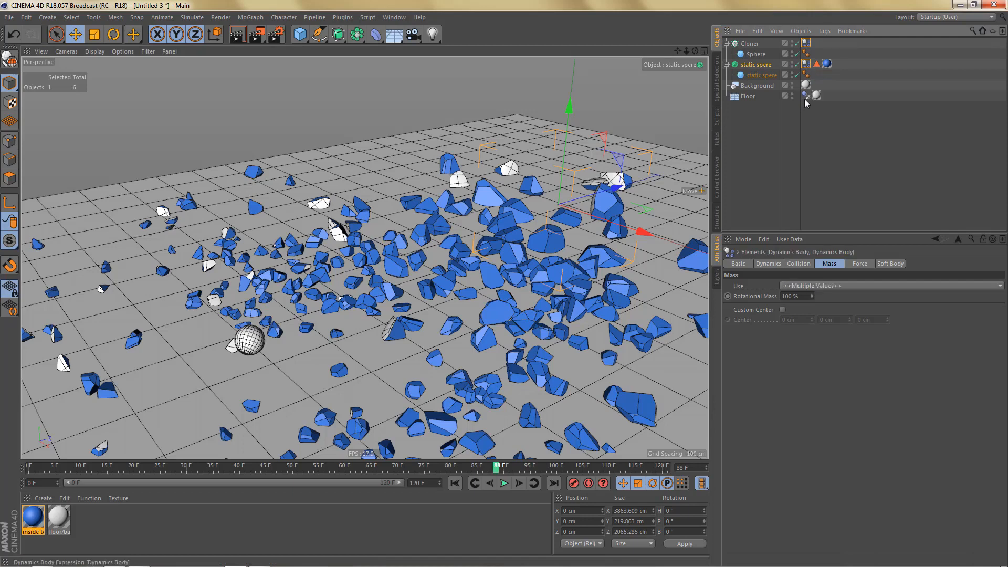
ctrl+click(806, 96)
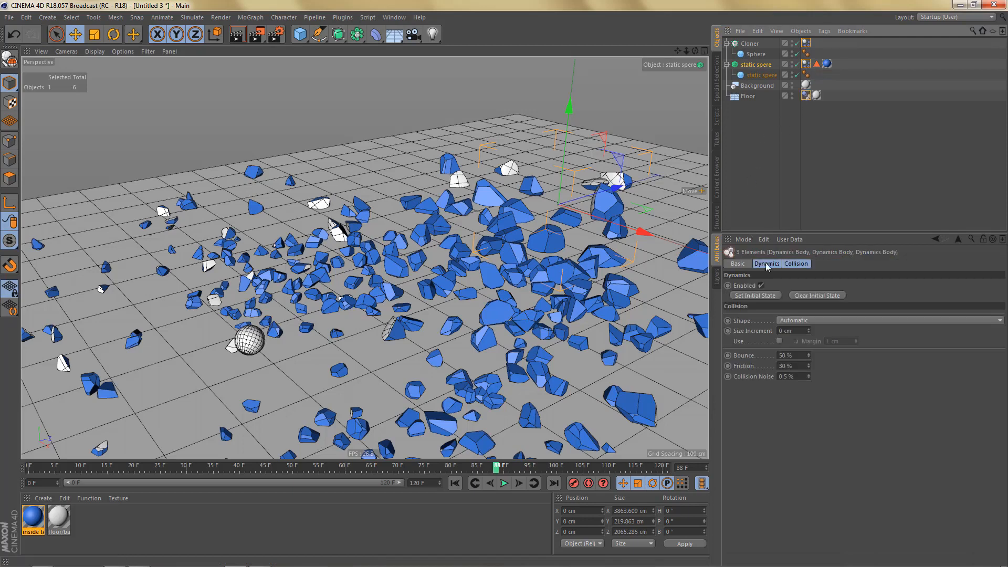
click(796, 264)
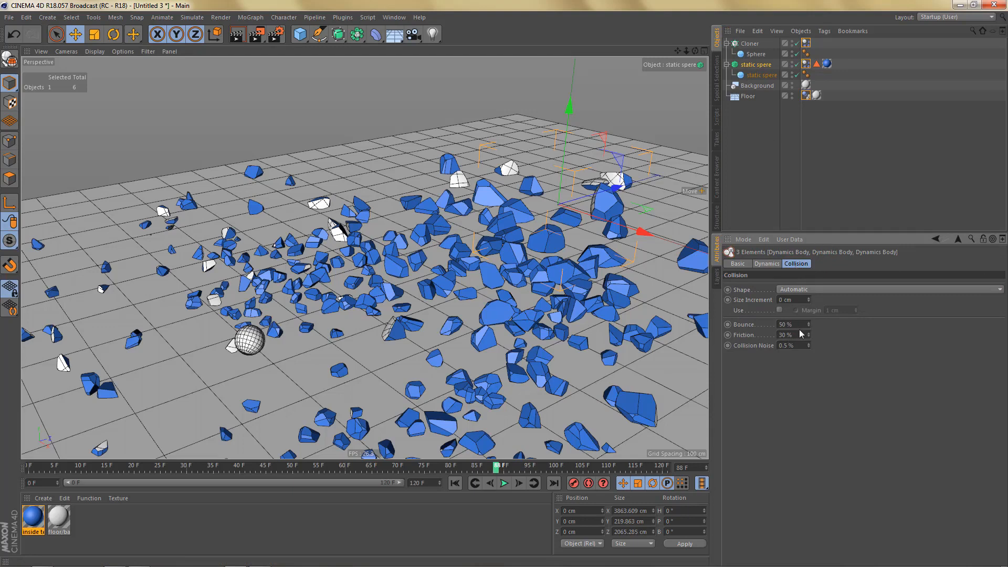
click(766, 326)
double_click(801, 334)
Step: Play the simulation twice from frame 0 to examine the shatter with the changed bounce and friction
click(454, 483)
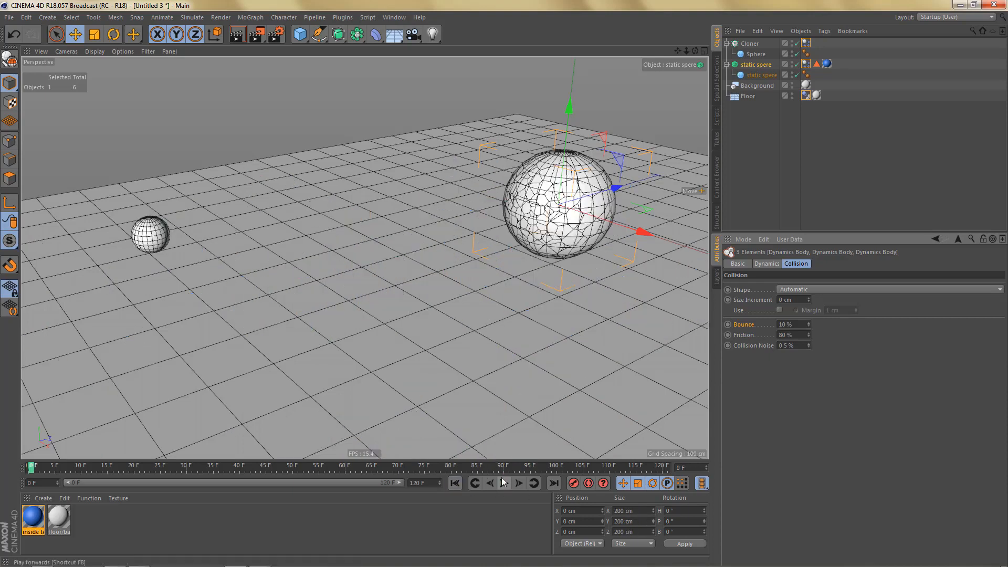
click(504, 483)
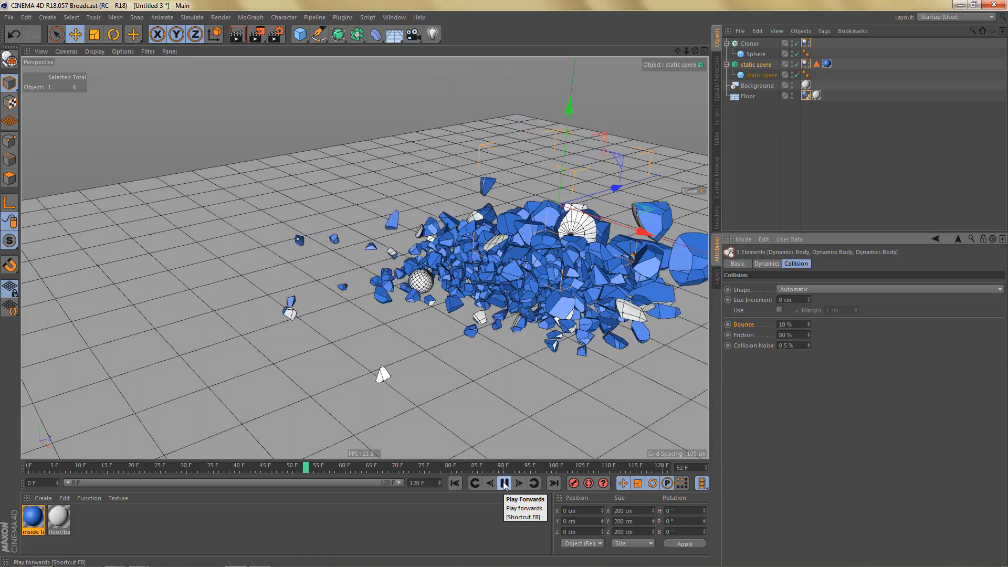
click(504, 483)
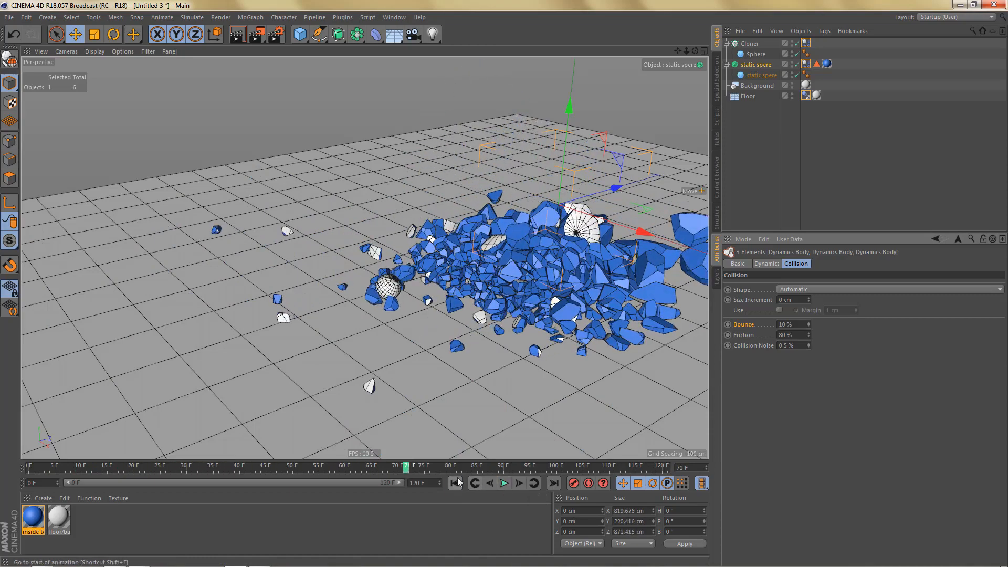
click(456, 482)
click(504, 483)
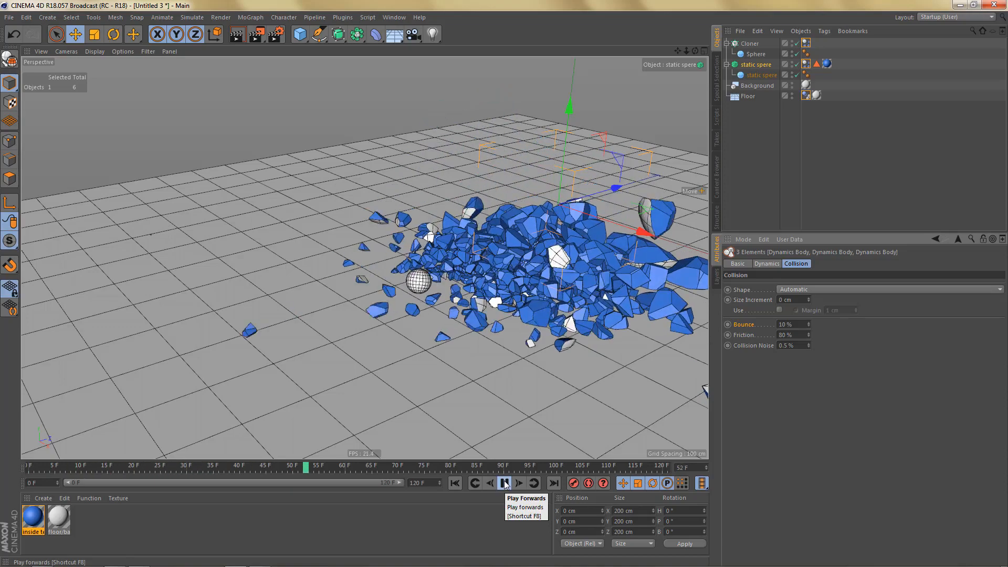
click(505, 483)
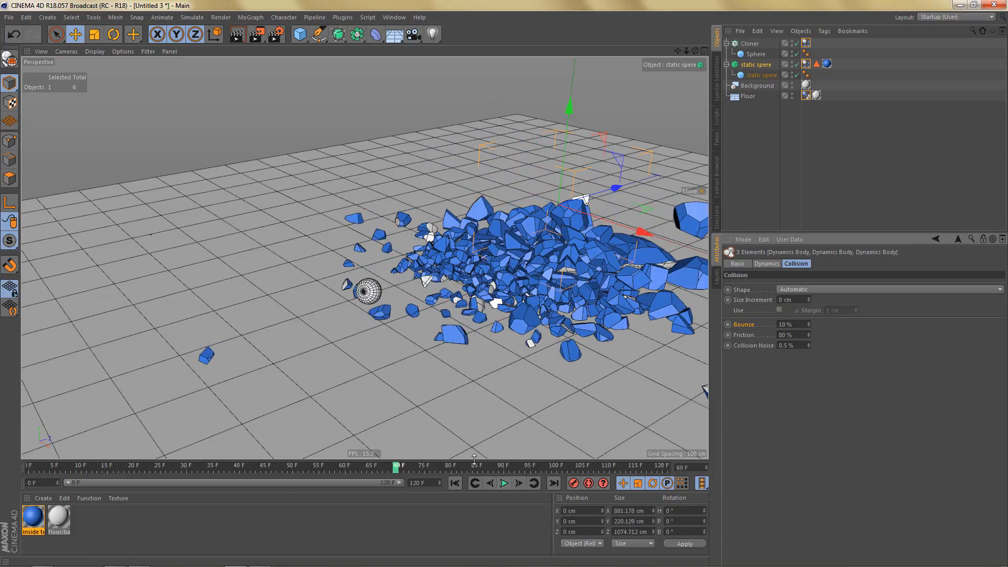
Step: Create a new material with a Gradient shader as its color texture and set the gradient type to 2D - V
double_click(103, 516)
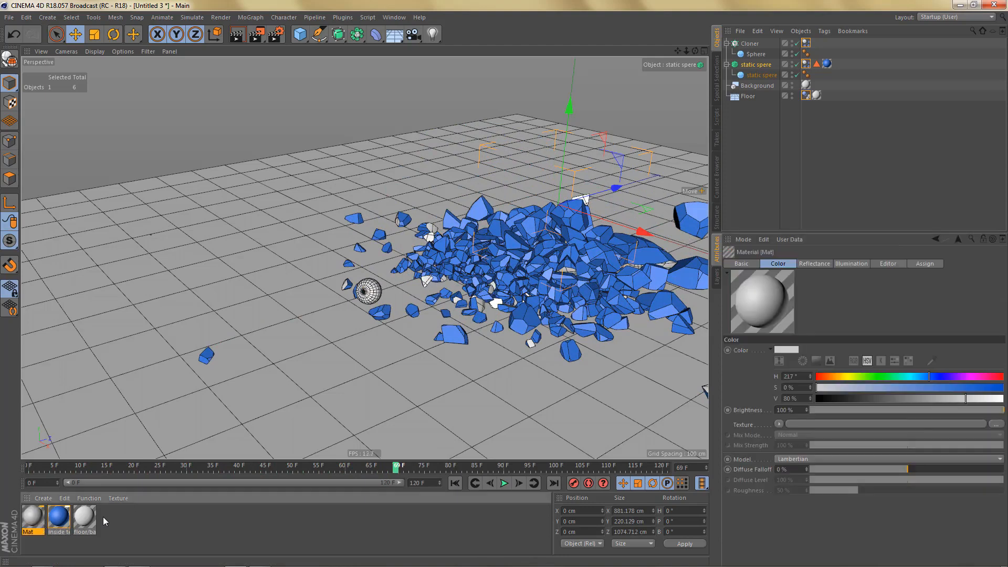
double_click(34, 520)
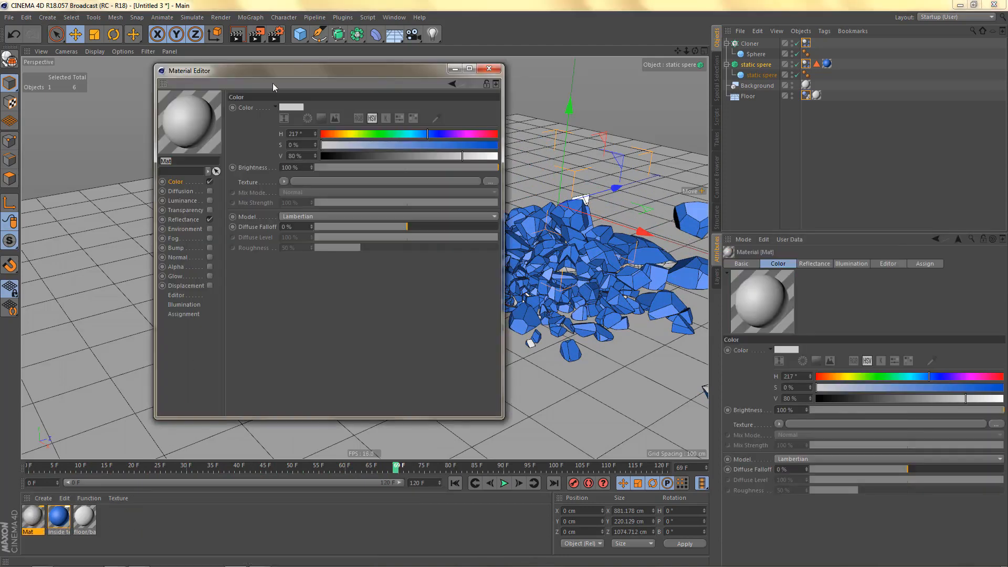
drag(277, 75, 362, 83)
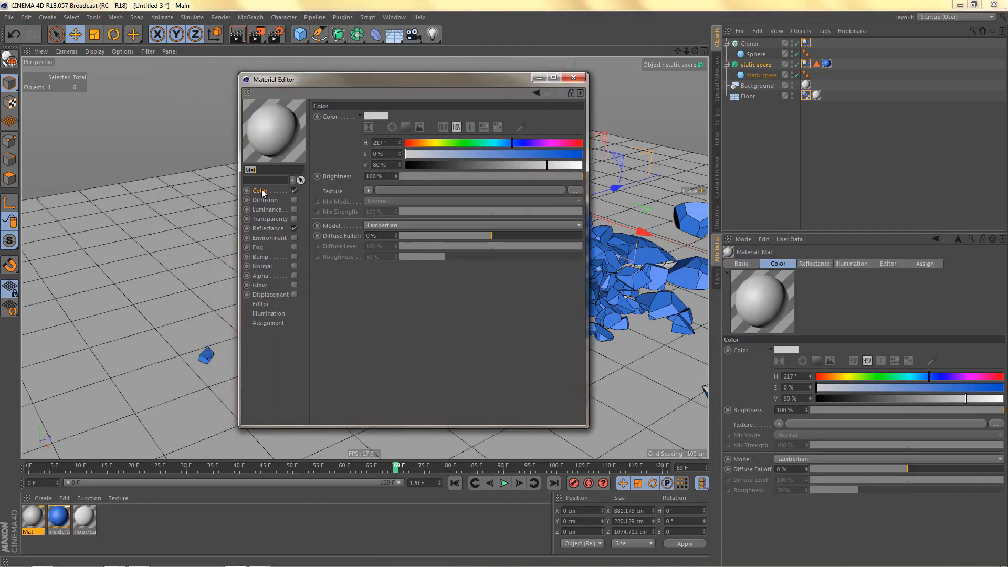
click(369, 190)
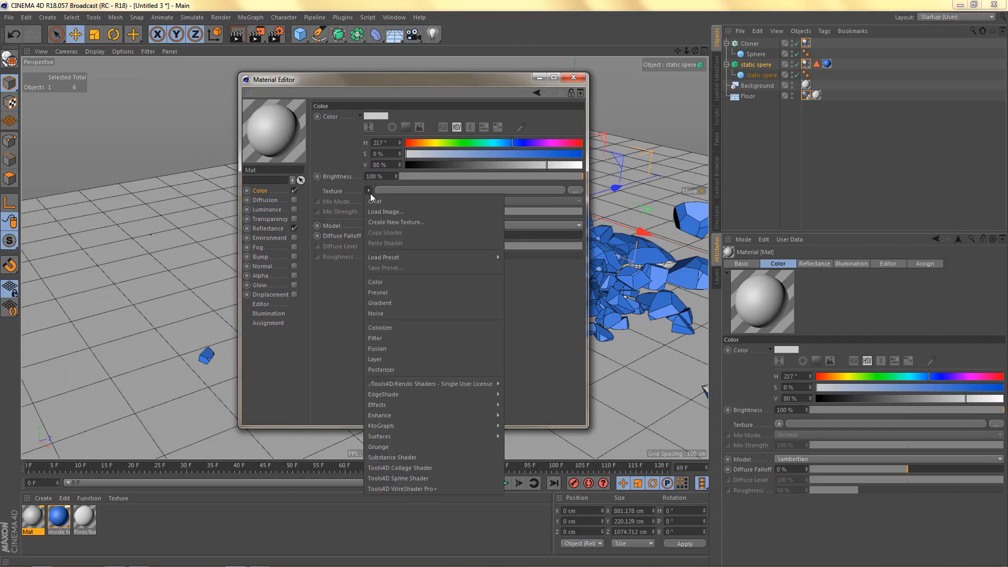
click(394, 302)
click(398, 189)
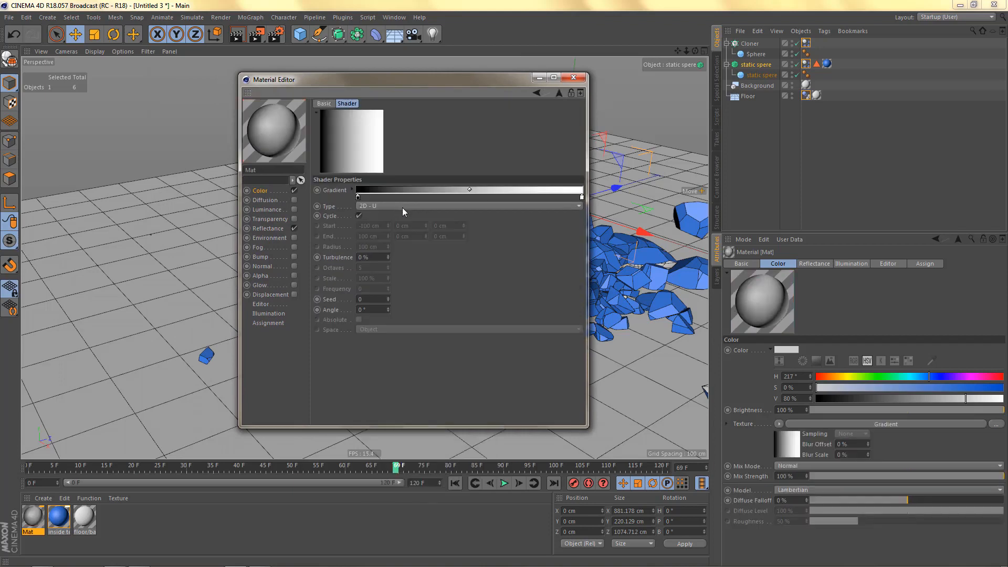
click(375, 206)
click(382, 228)
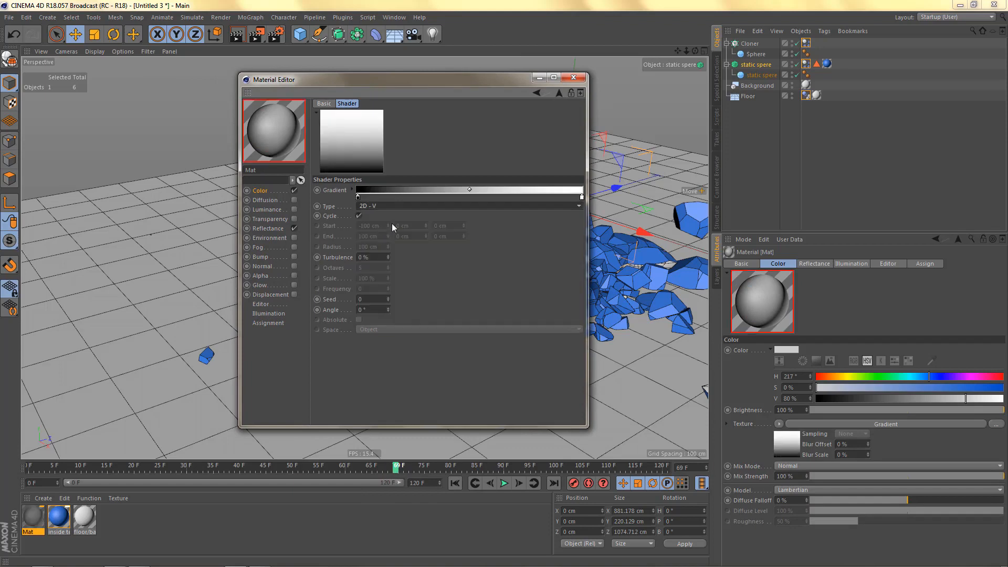
Step: Add and reposition gradient knots to form a sharp-edged black band between two white areas
drag(371, 199, 409, 197)
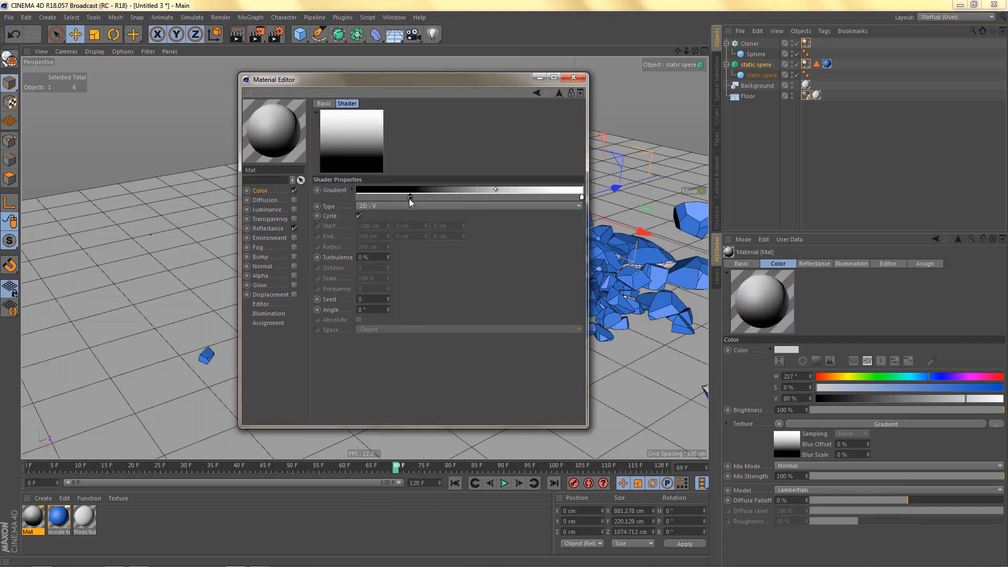
click(491, 197)
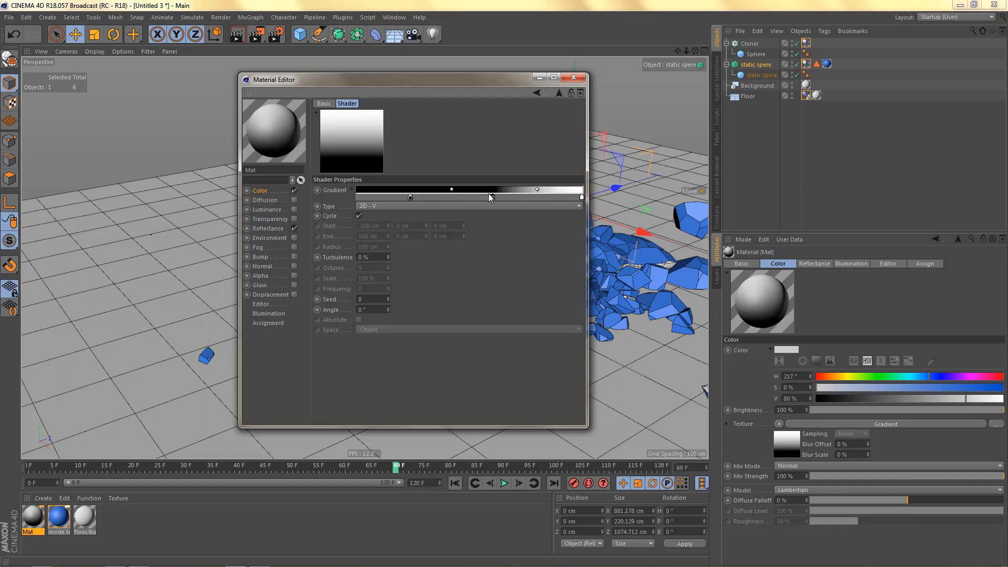
drag(582, 197, 500, 197)
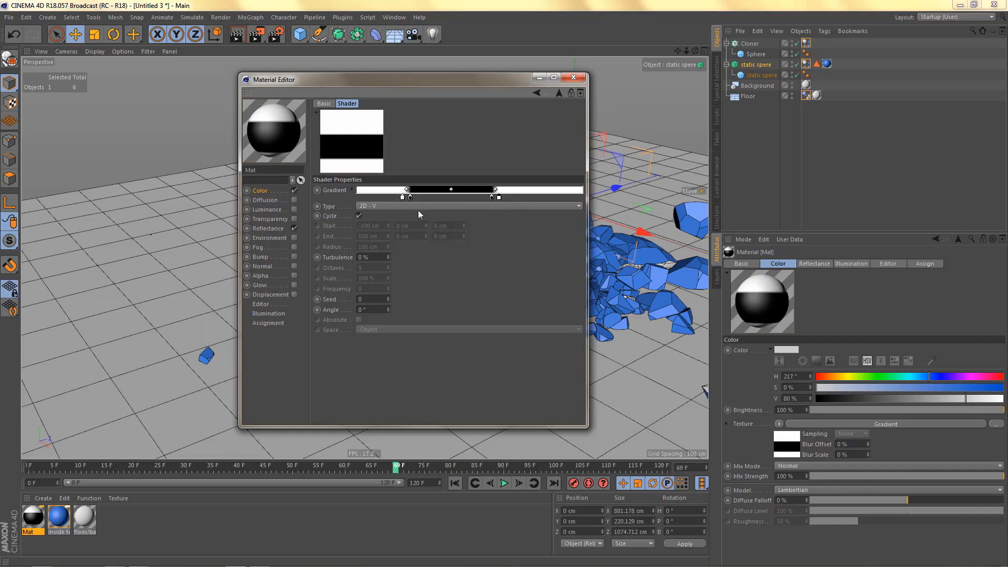
Step: Recolor the first black knot of the gradient's band to a fully saturated bright orange
double_click(411, 197)
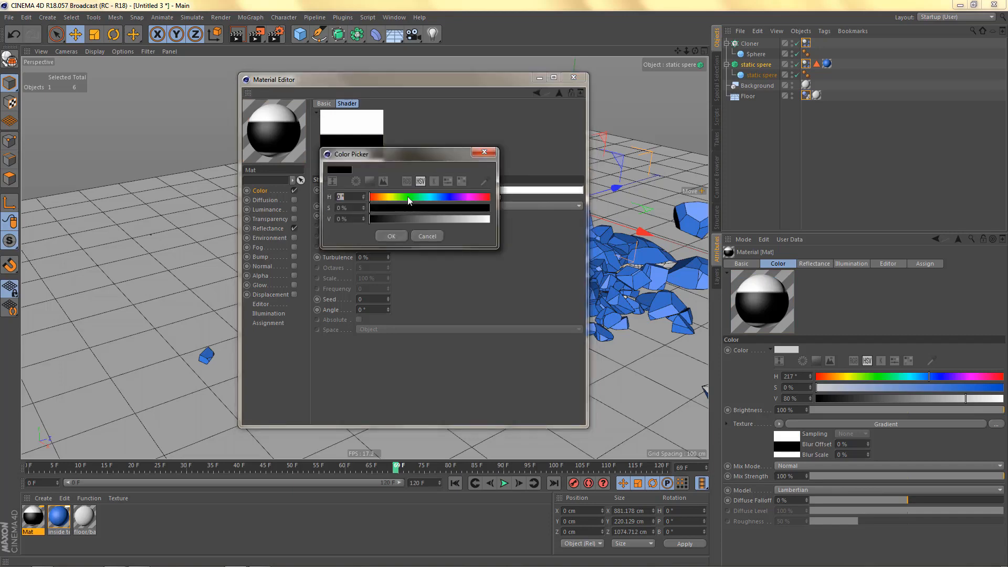
click(384, 197)
drag(408, 207, 476, 219)
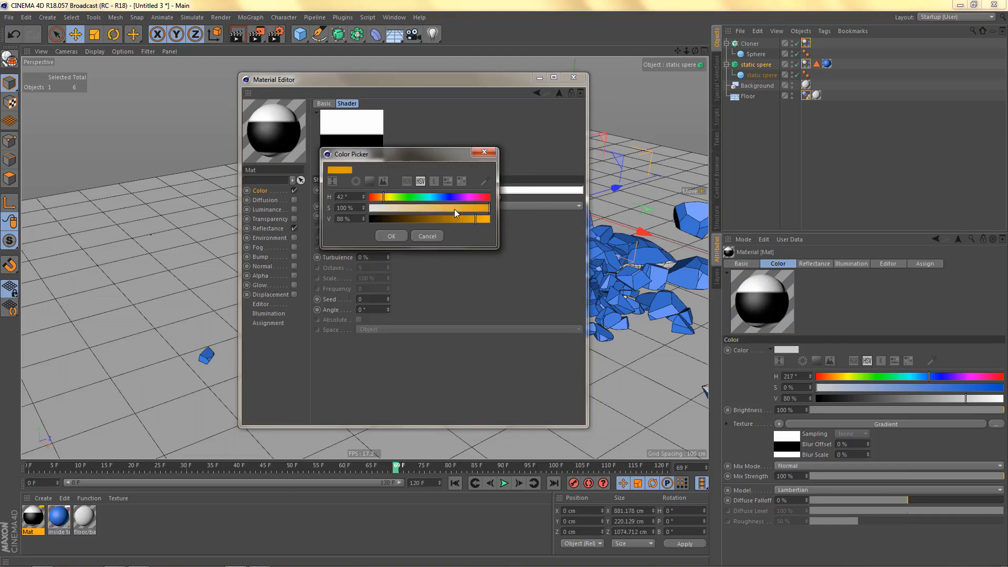
drag(386, 197, 382, 197)
drag(477, 221, 489, 226)
click(395, 236)
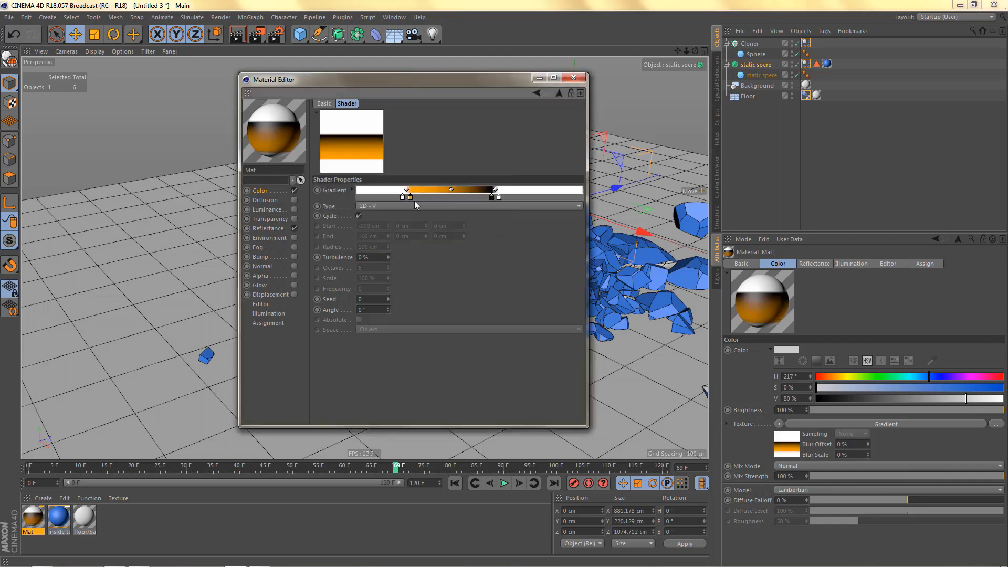
Step: Replace the band's remaining black knot with a copy of the orange knot and narrow the orange band around the gradient's middle
ctrl+drag(410, 197, 493, 213)
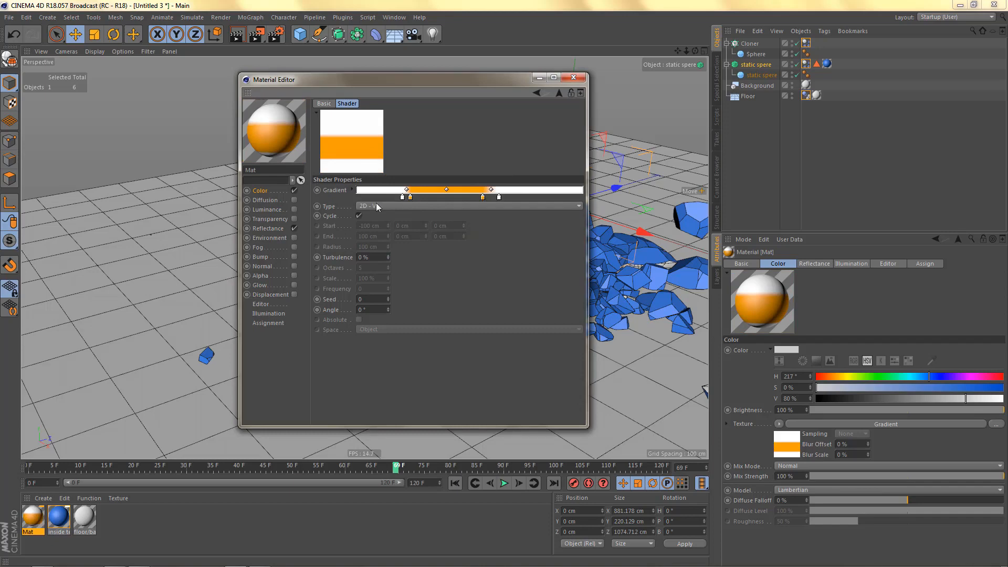
drag(410, 197, 495, 198)
drag(490, 201, 455, 199)
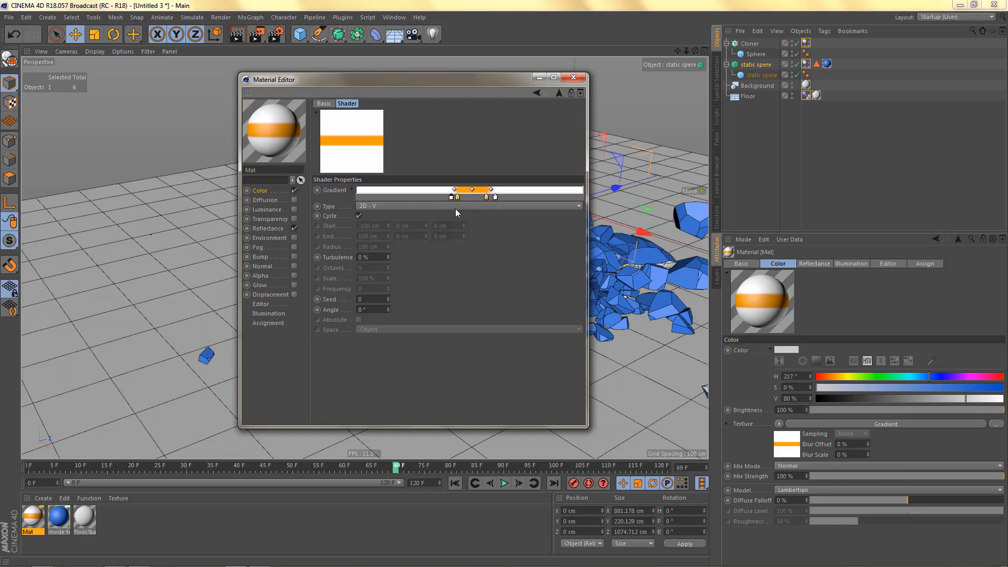
Step: Set the gradient knots' interpolation to None, reposition the knots to center the orange stripe, and close the Material Editor
click(351, 191)
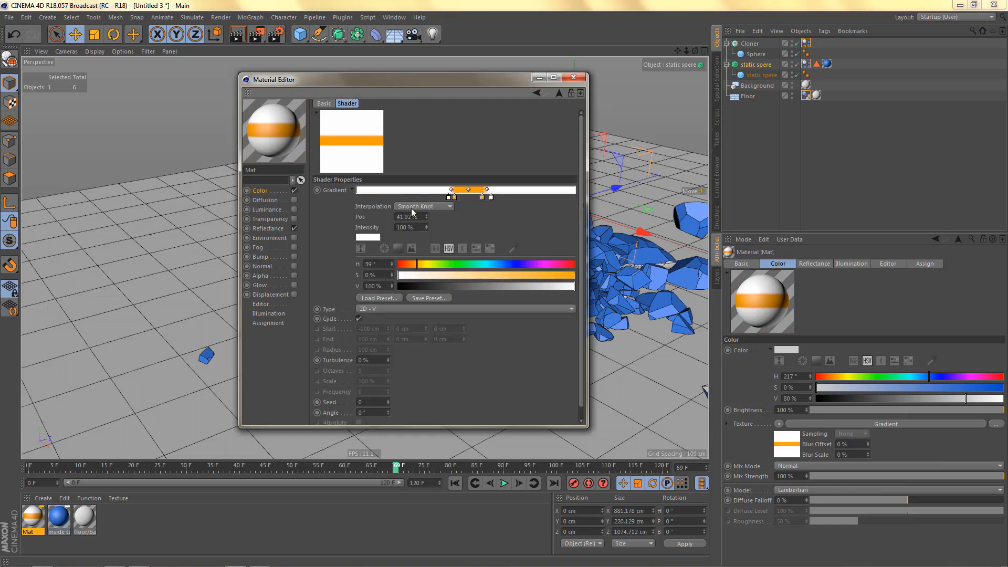
click(413, 208)
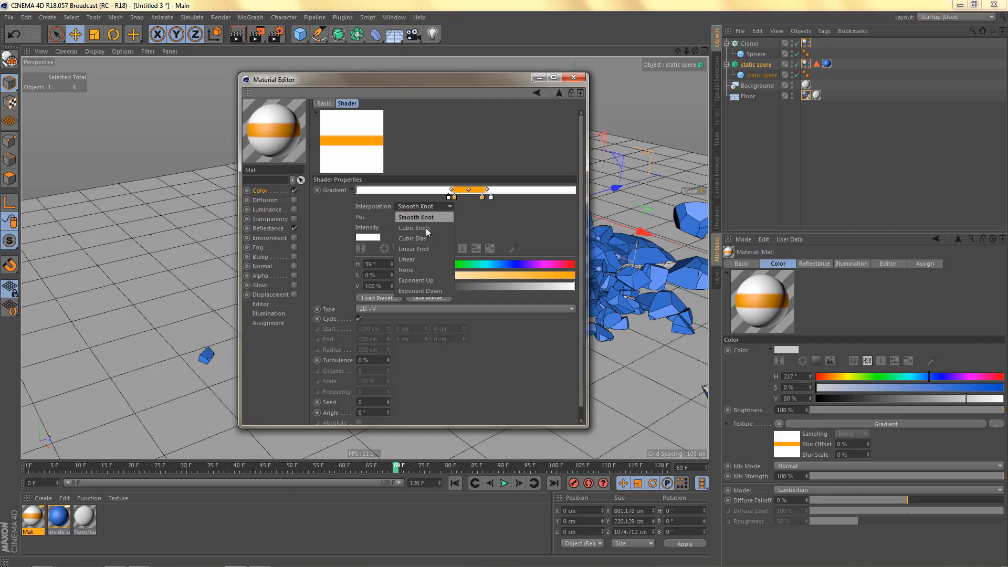
click(415, 270)
click(446, 197)
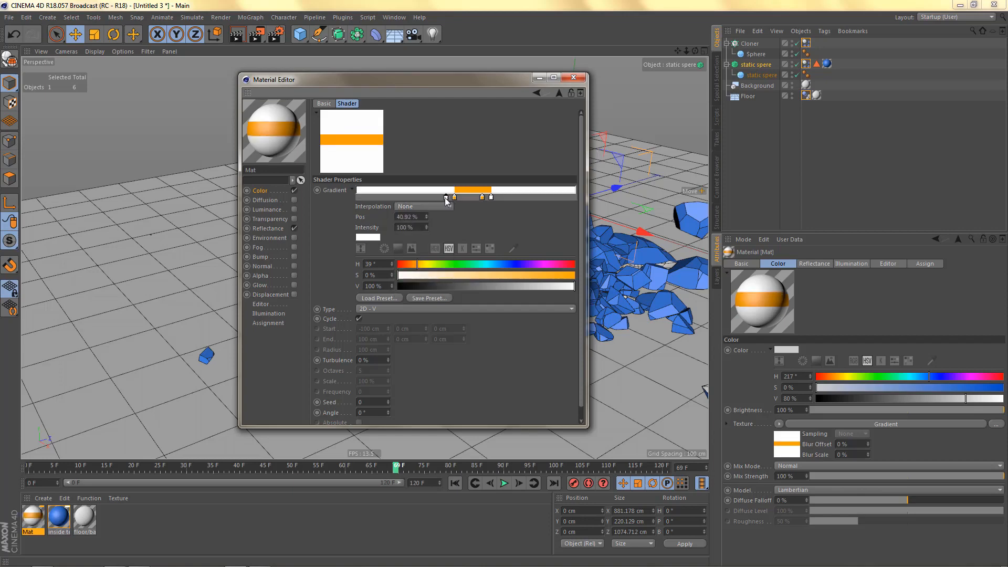
drag(454, 198, 486, 198)
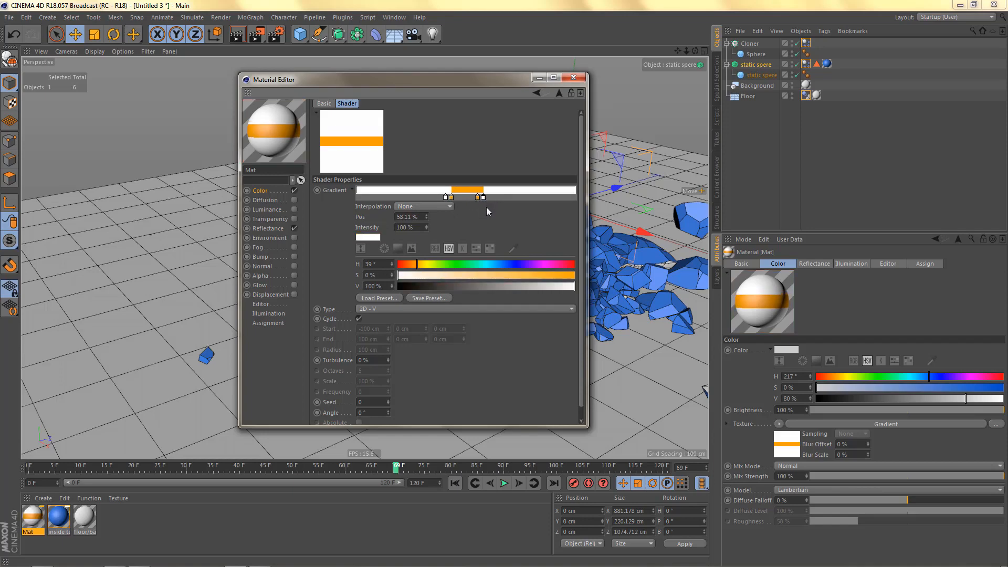
click(573, 78)
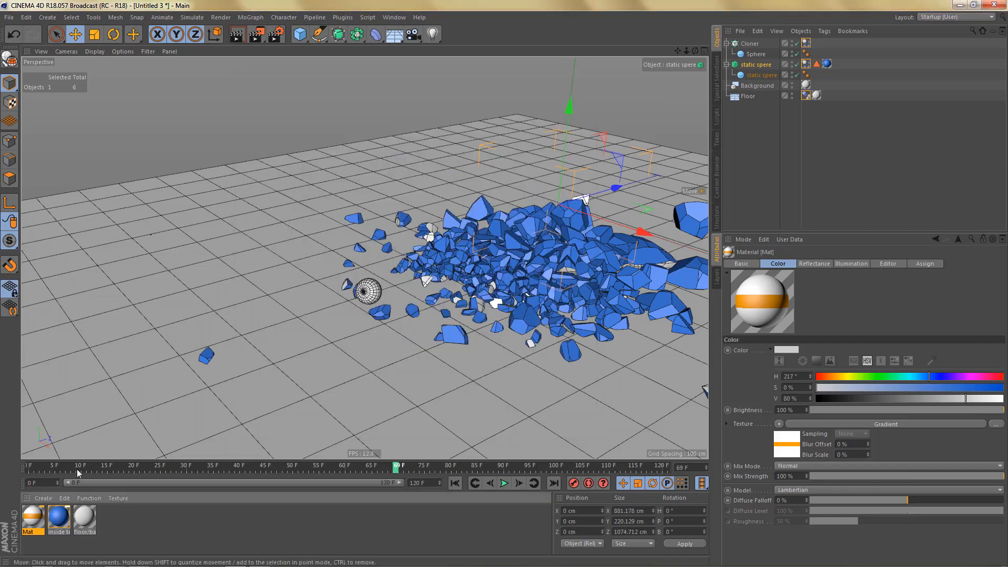
Step: Apply the striped material to the cloned Sphere, rename it and its Cloner "collision sphere", and collapse both object hierarchies
drag(32, 523, 756, 54)
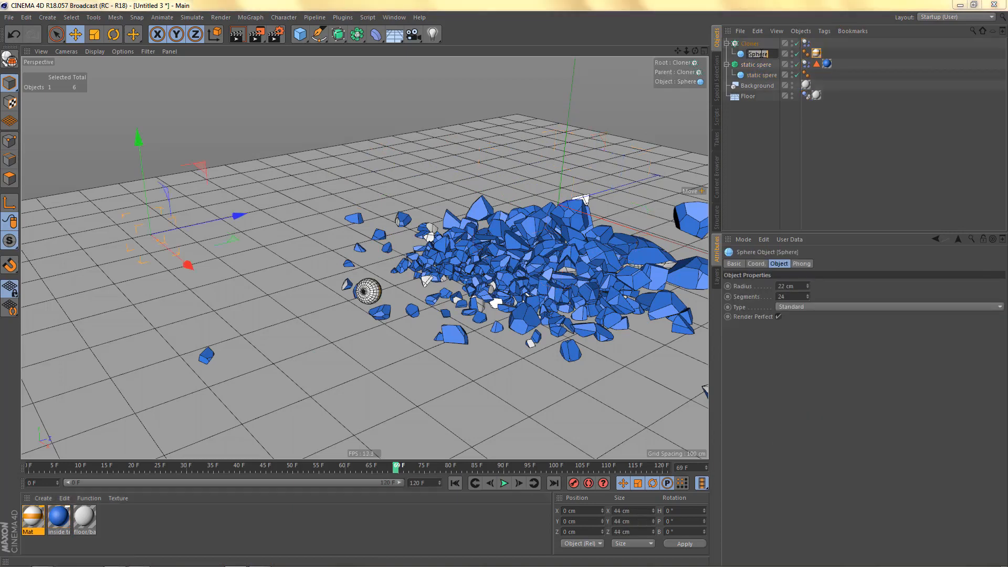
text(s)
key(ctrl+shift+Left)
key(ctrl+shift+Left)
key(Return)
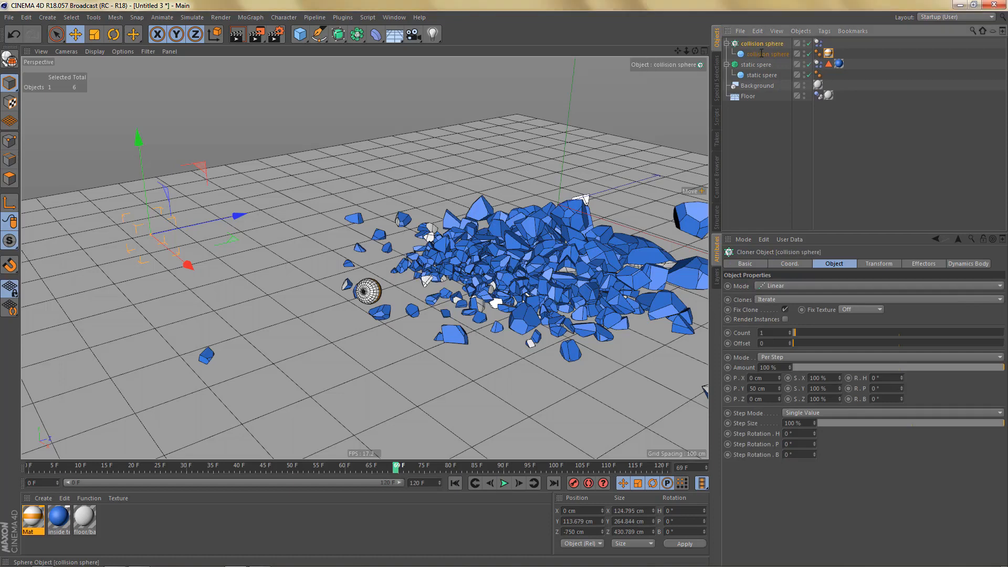
click(727, 43)
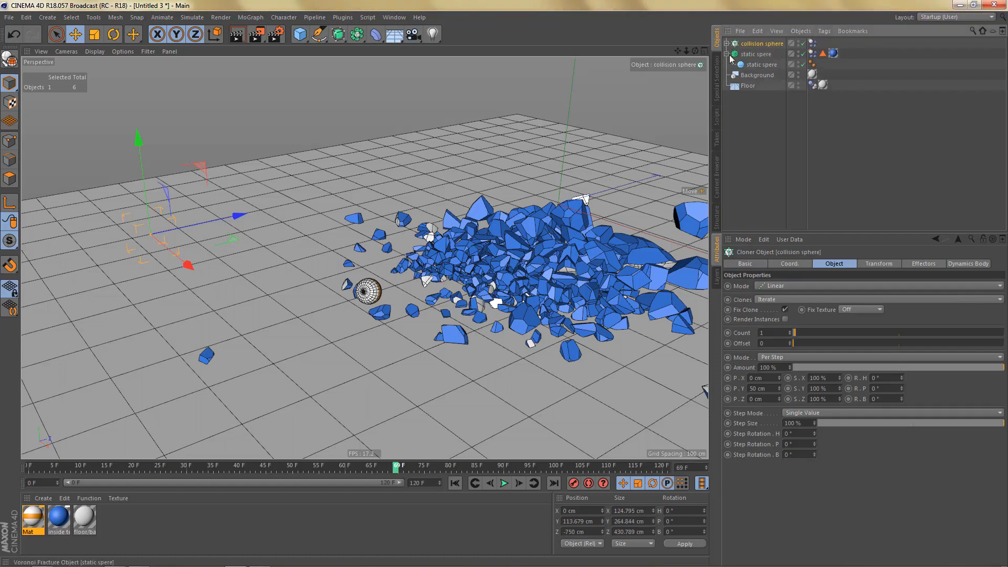
click(728, 54)
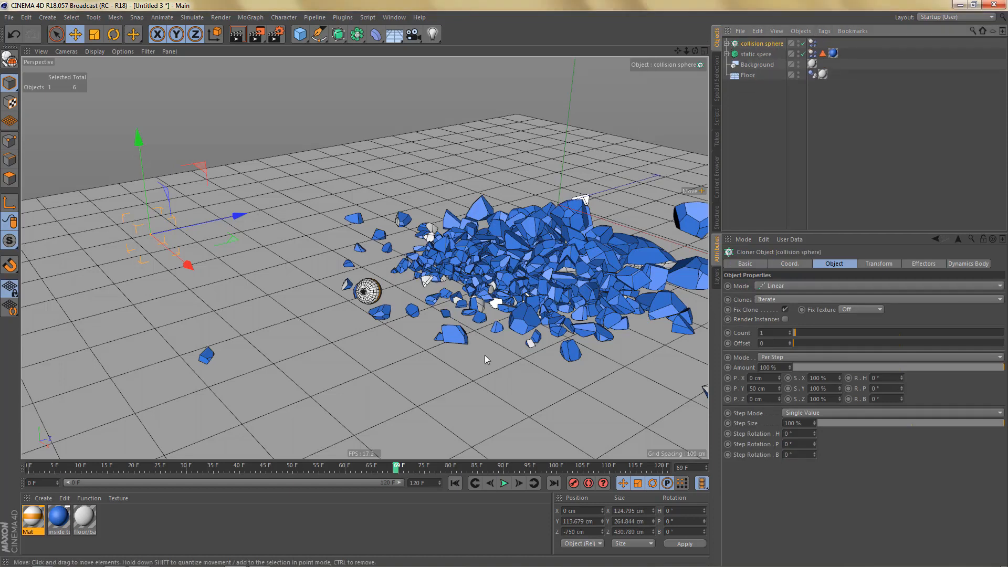
Step: Play the simulation from frame 0 with the striped sphere, stop after the impact, and inspect the scattered fragments
click(455, 483)
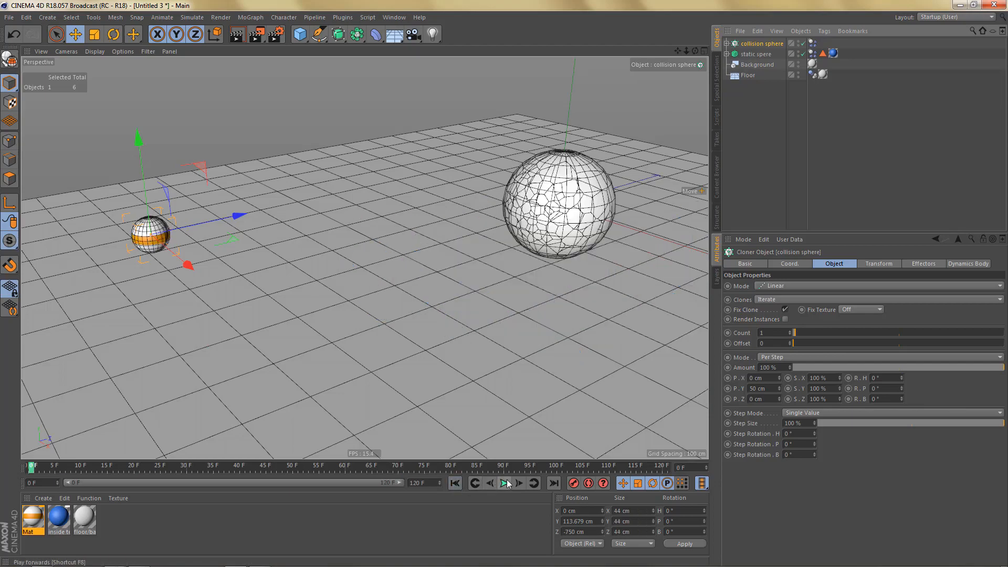
click(505, 483)
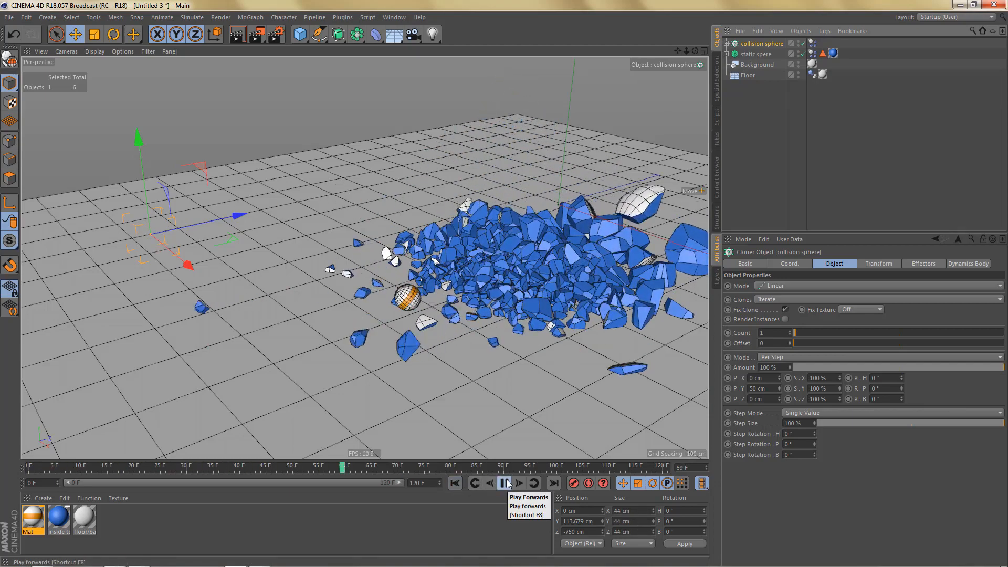
click(505, 483)
alt+middle_drag(453, 357, 368, 332)
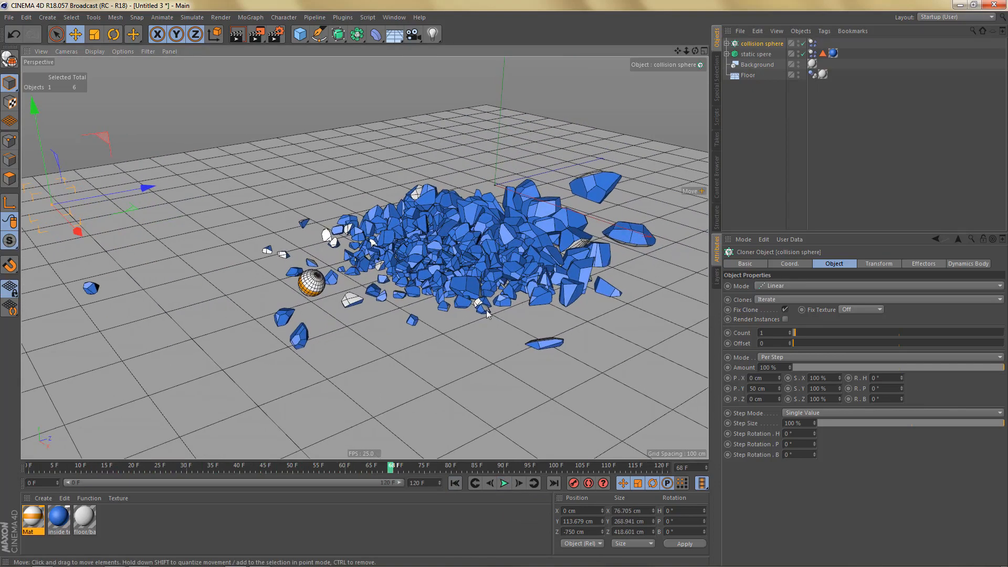
alt+drag(479, 298, 464, 301)
alt+middle_drag(498, 267, 440, 281)
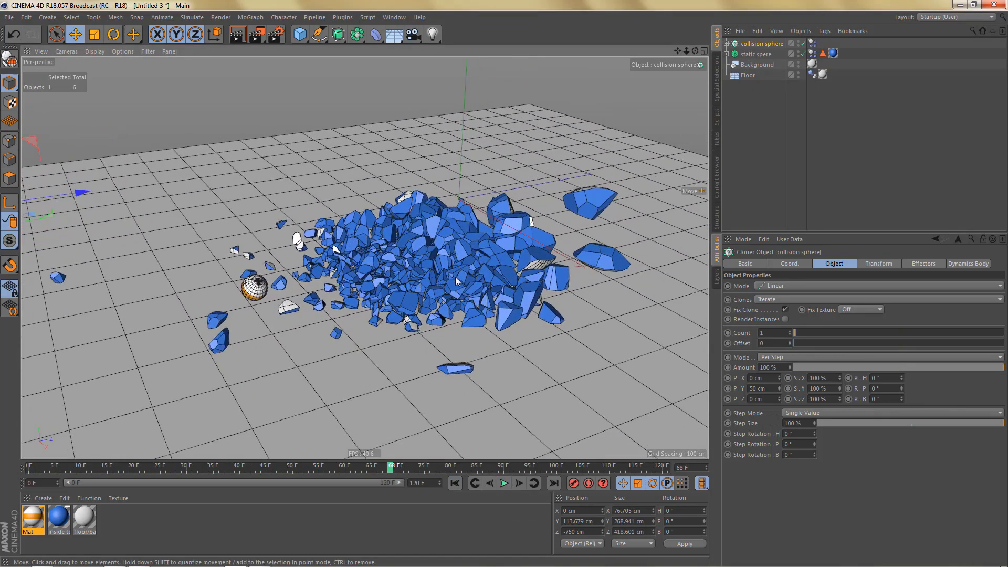
Step: Open the project's expert Dynamics settings and replay the simulation from frame 0, stopping it after the impact
alt+right_drag(453, 278, 481, 271)
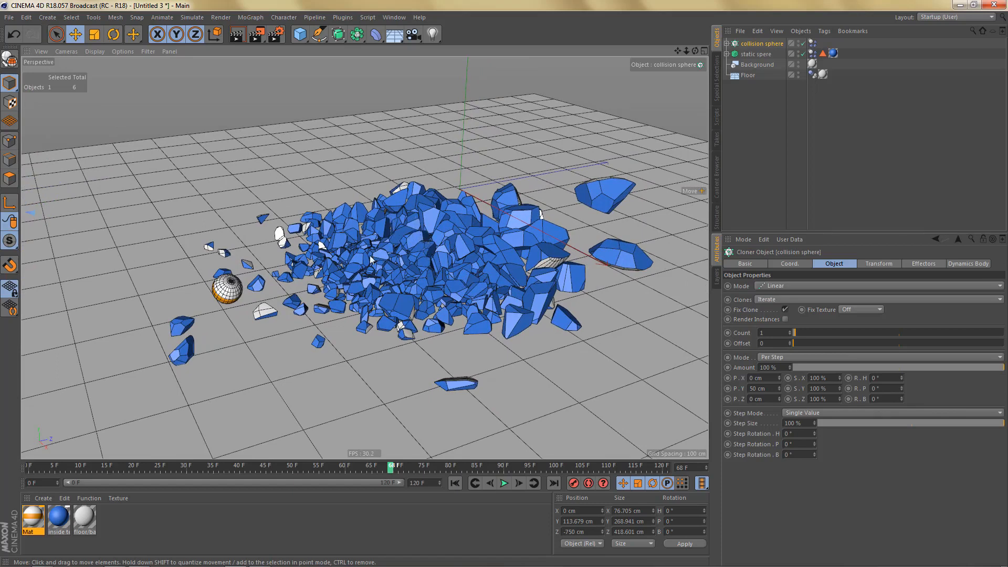
click(26, 18)
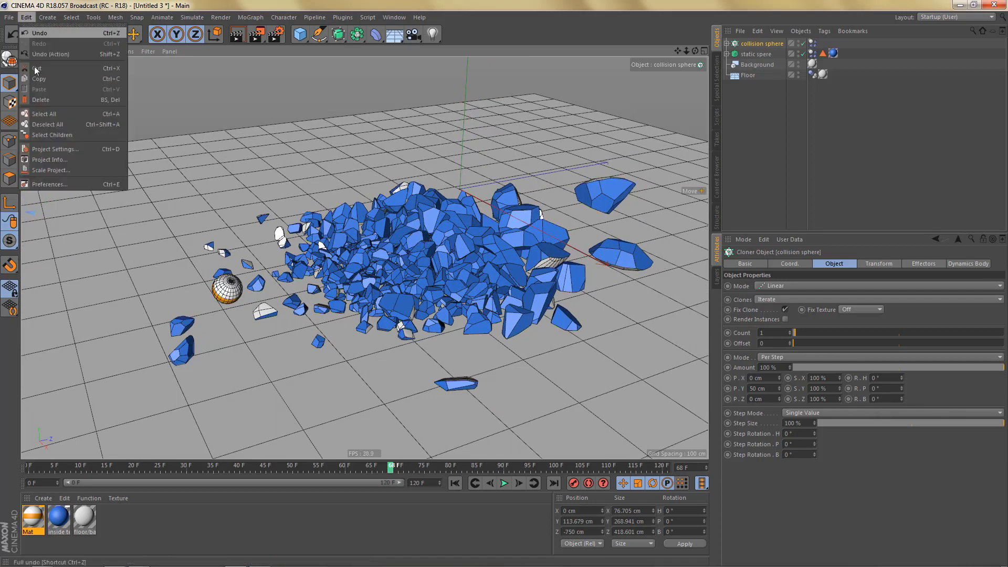
click(73, 149)
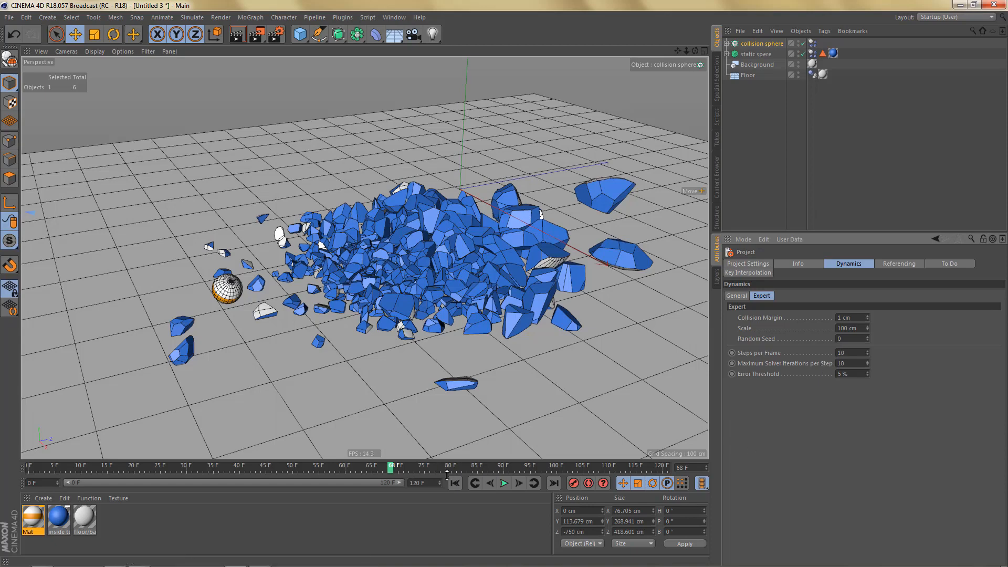
click(456, 483)
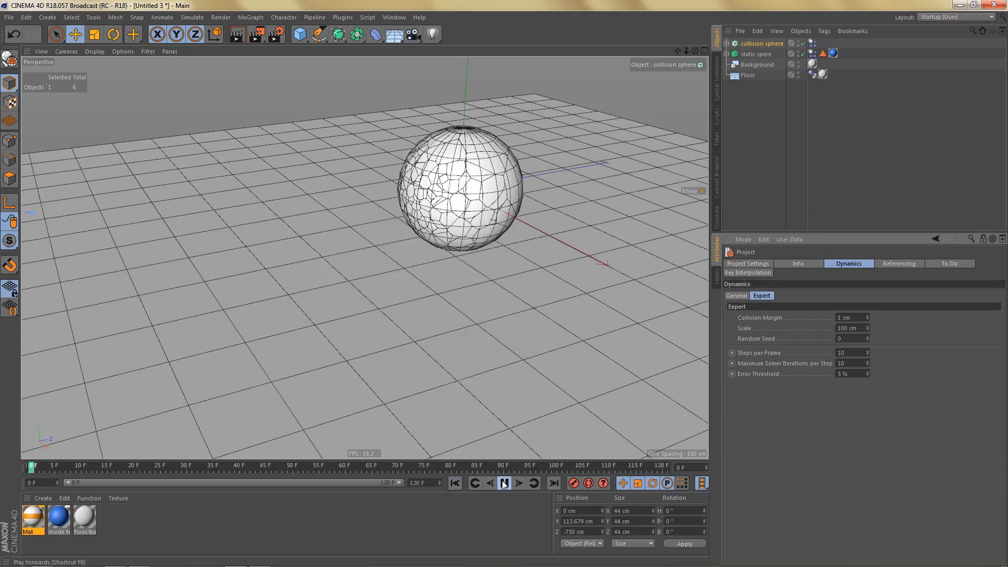
click(503, 483)
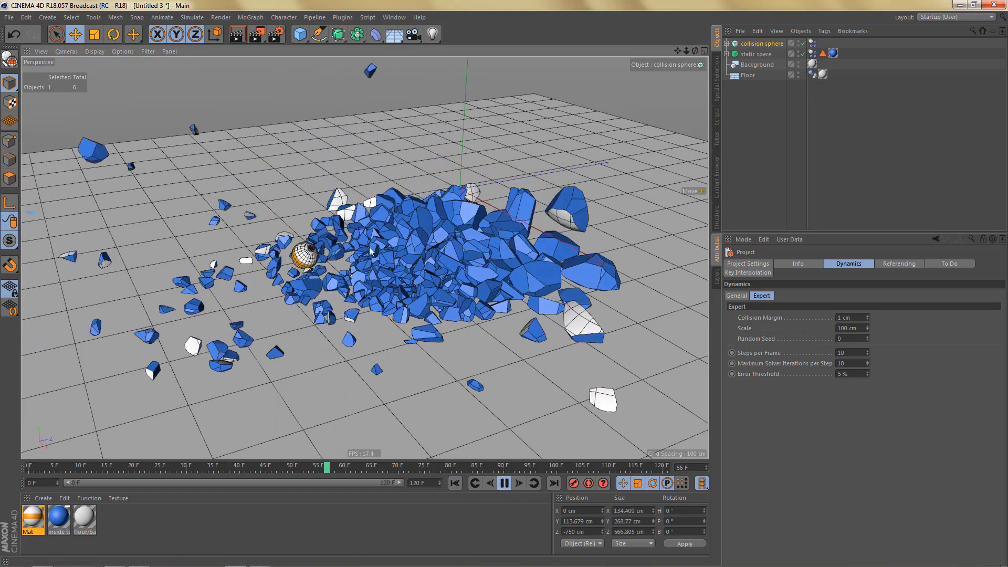
alt+drag(370, 251, 452, 292)
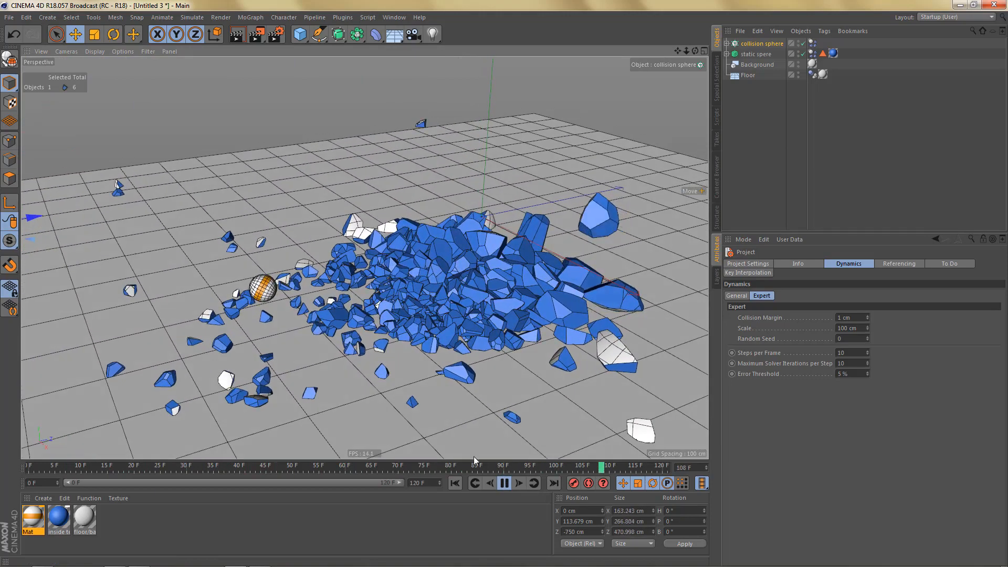
click(505, 483)
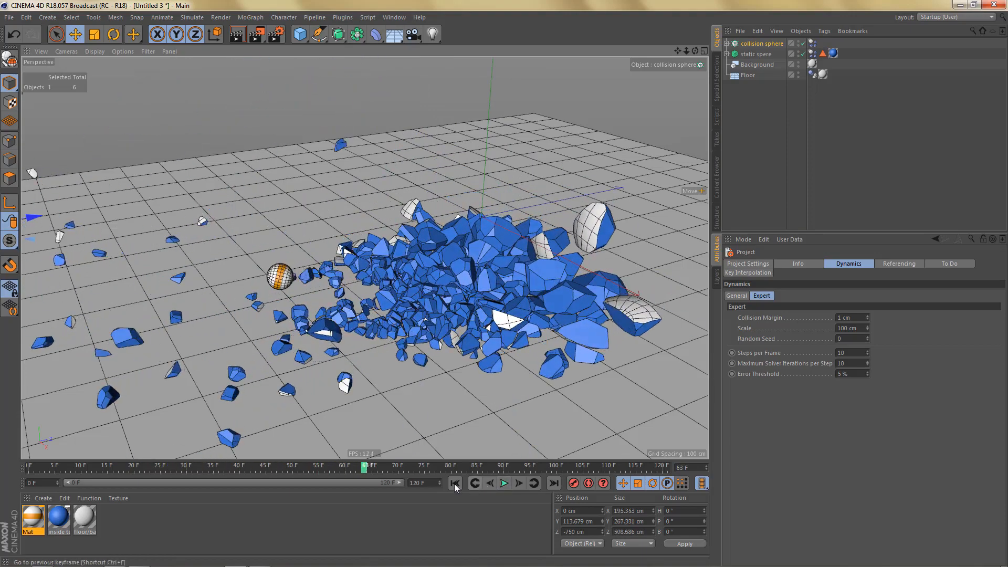
Step: From frame 0, lower the collision sphere to about Y 107.7 cm, replay the impact, and return to frame 0
click(454, 484)
alt+right_drag(466, 348, 446, 374)
alt+middle_drag(446, 375, 499, 349)
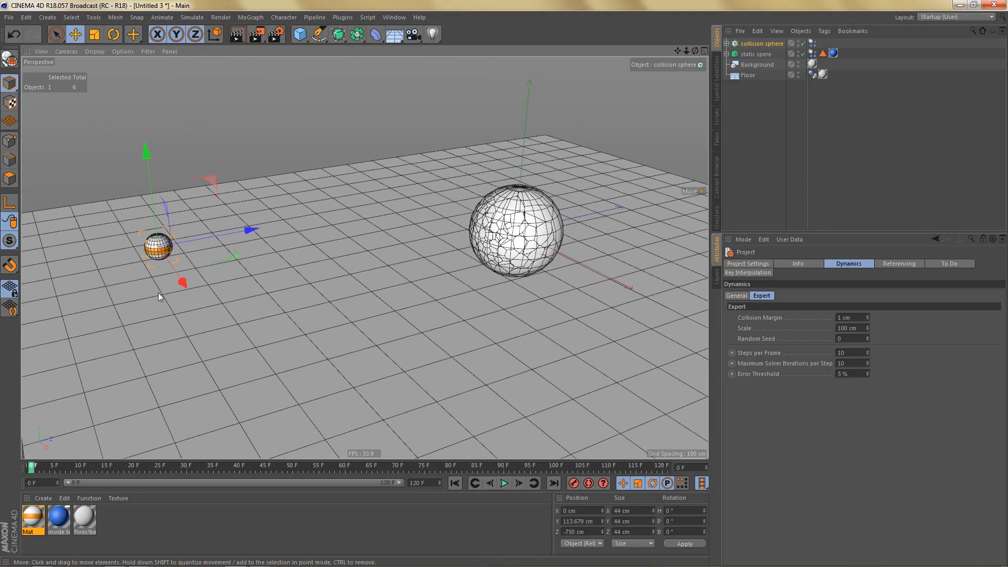
drag(147, 149, 155, 152)
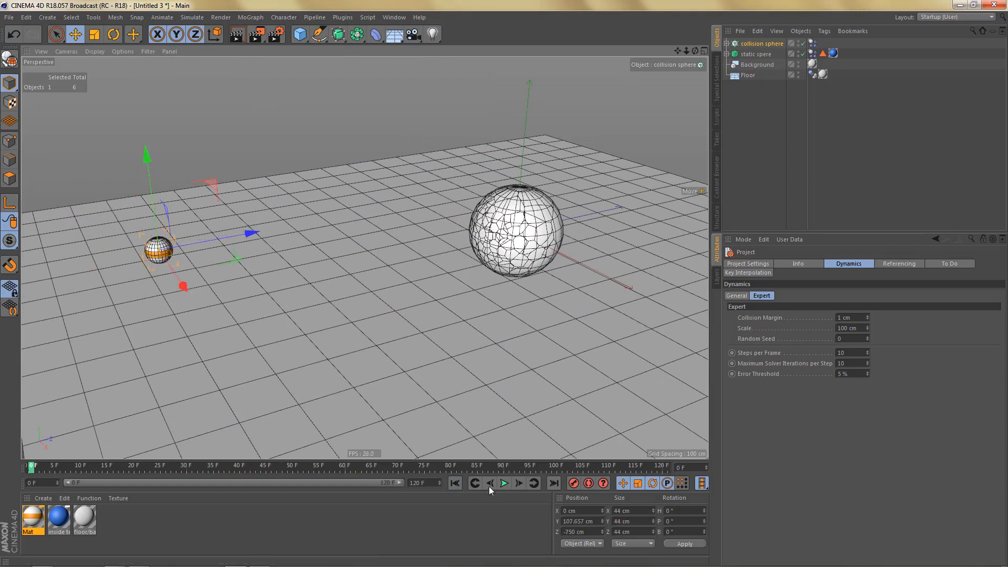
click(504, 483)
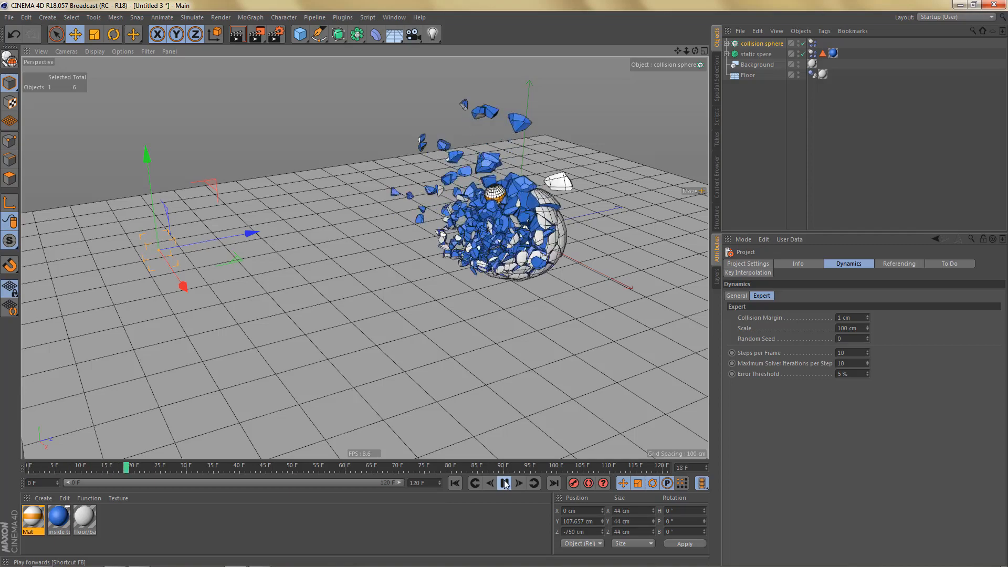
click(455, 483)
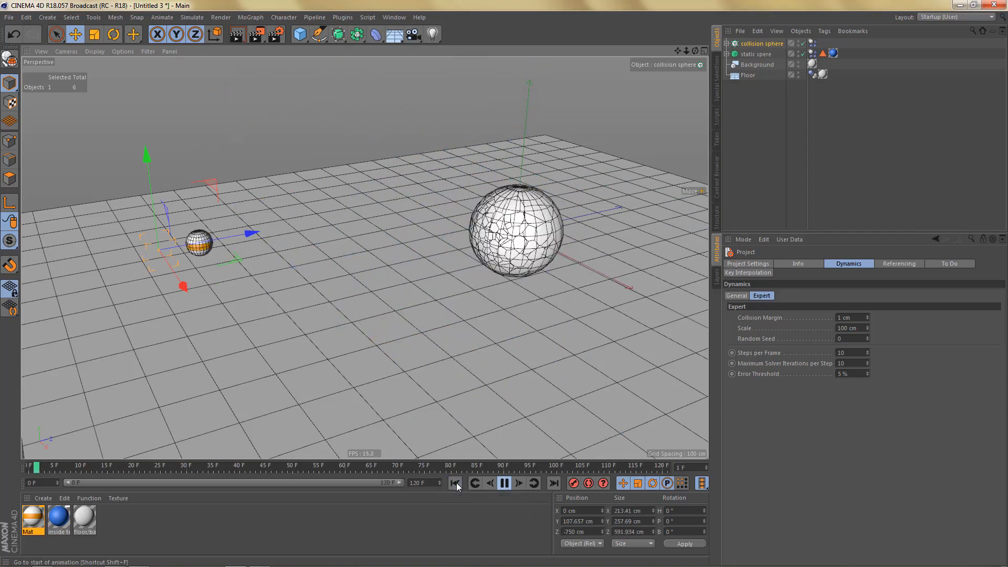
click(504, 483)
click(455, 483)
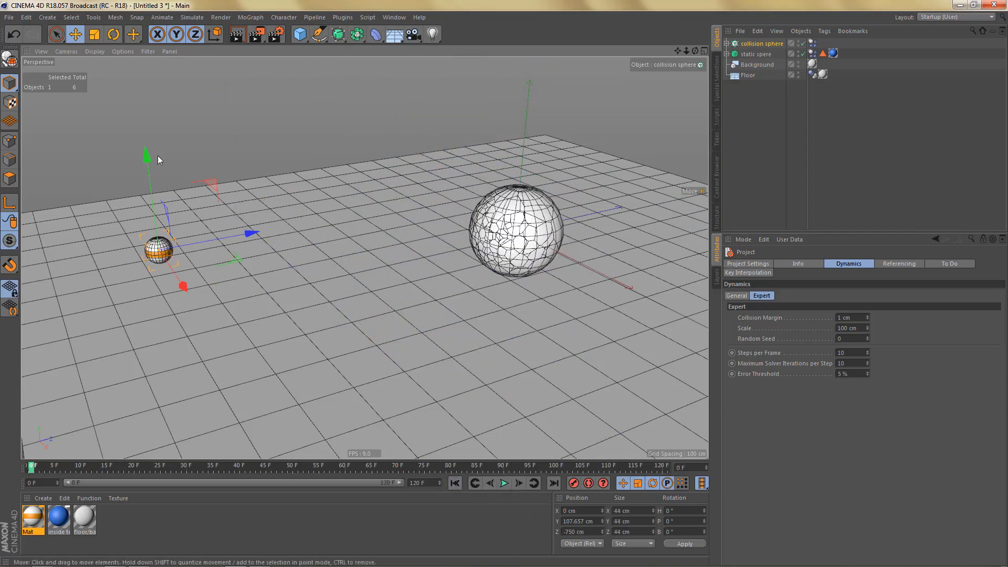
Step: Lower the collision sphere to about Y 102.8 cm and replay the impact, viewing the scattered fragments up close
drag(148, 154, 151, 156)
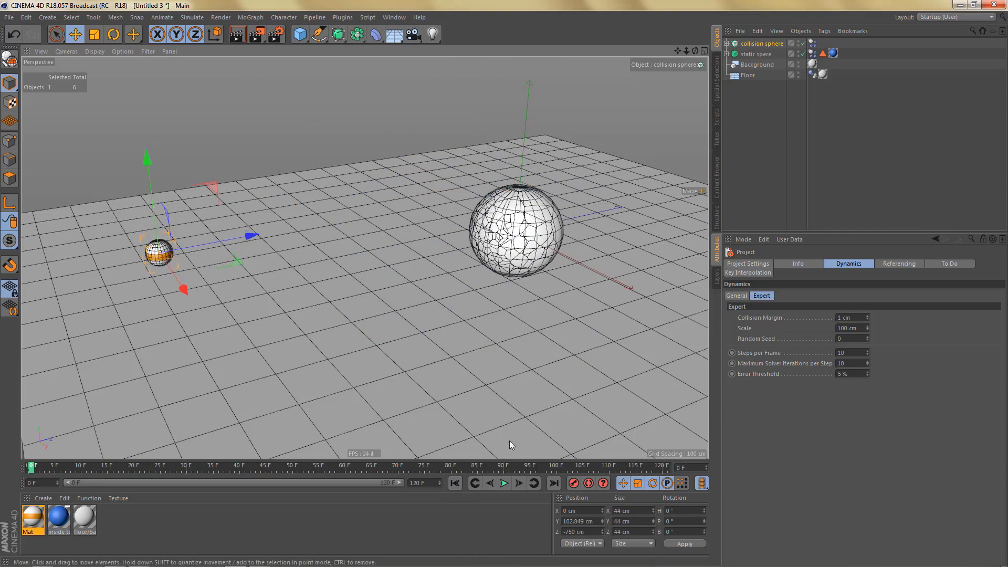
click(505, 483)
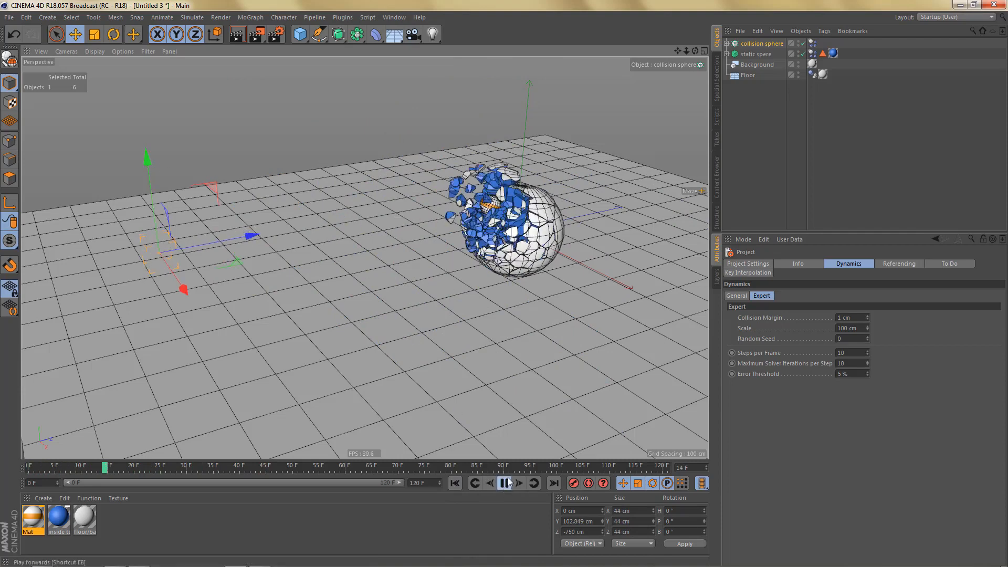
alt+middle_drag(499, 279, 425, 257)
scroll(418, 255, up, 4)
scroll(414, 254, down, 3)
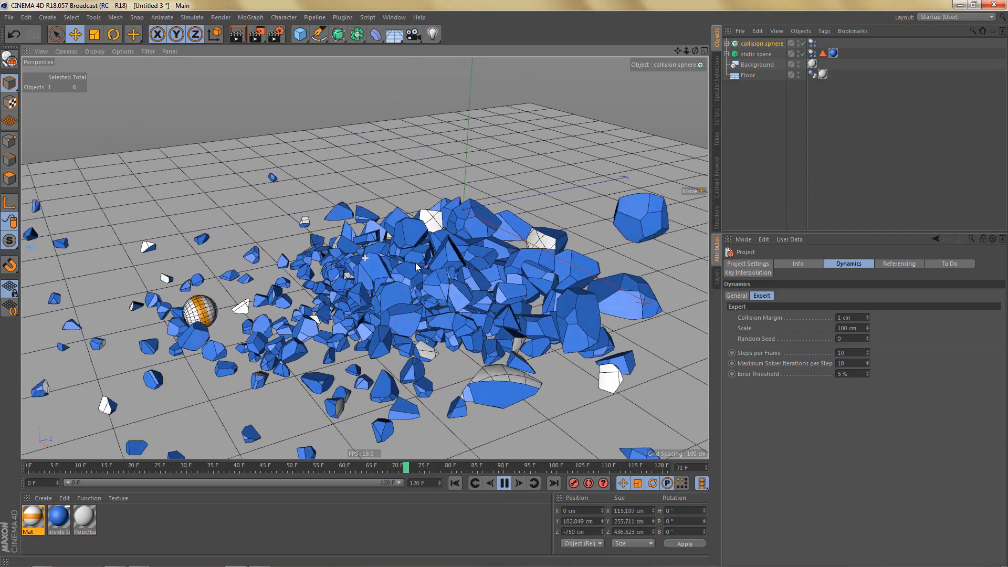
alt+drag(456, 286, 447, 288)
click(506, 484)
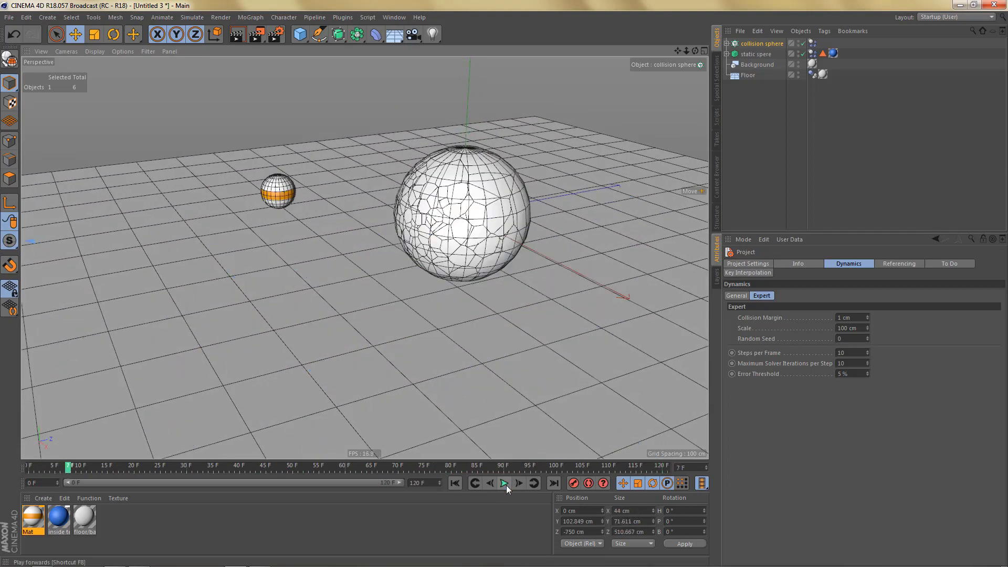
Step: Rewind to frame 0, advance frame by frame to frame 3, and examine the collision sphere's approach to the fractured sphere
click(67, 468)
drag(71, 467, 47, 468)
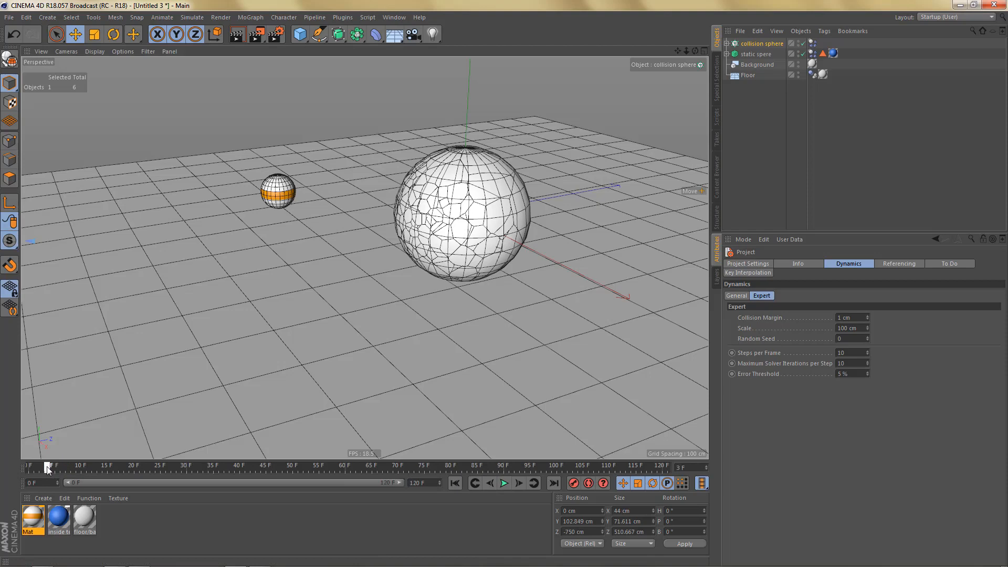
click(455, 480)
click(521, 481)
click(521, 481)
click(522, 481)
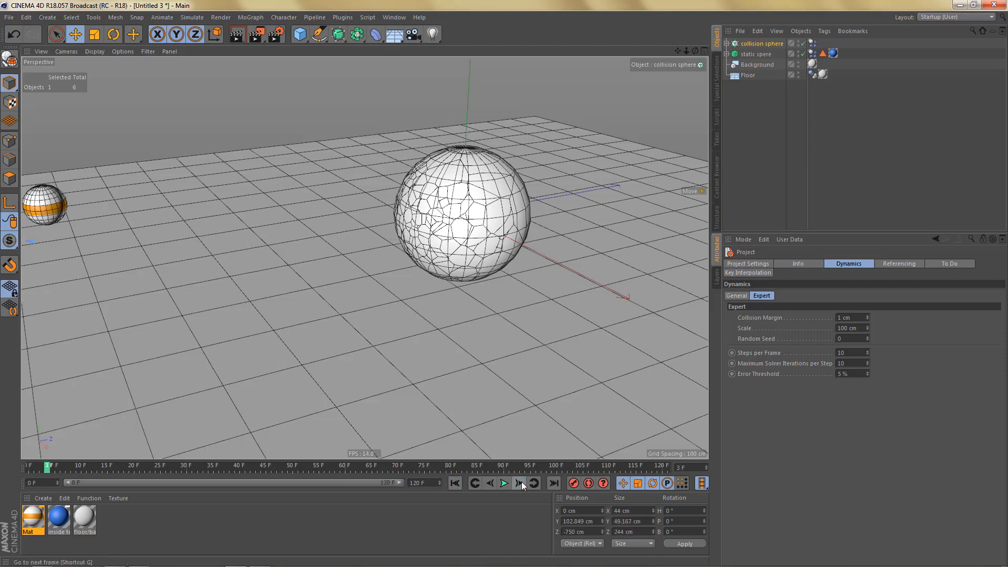
alt+middle_drag(450, 239, 458, 253)
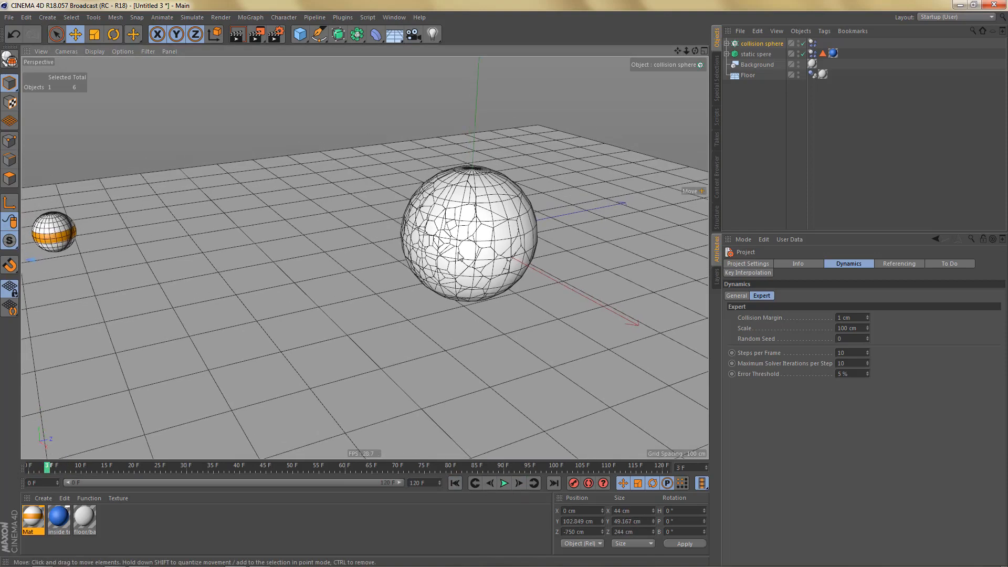
alt+right_drag(458, 252, 464, 255)
alt+middle_drag(464, 254, 469, 261)
alt+right_drag(470, 261, 473, 262)
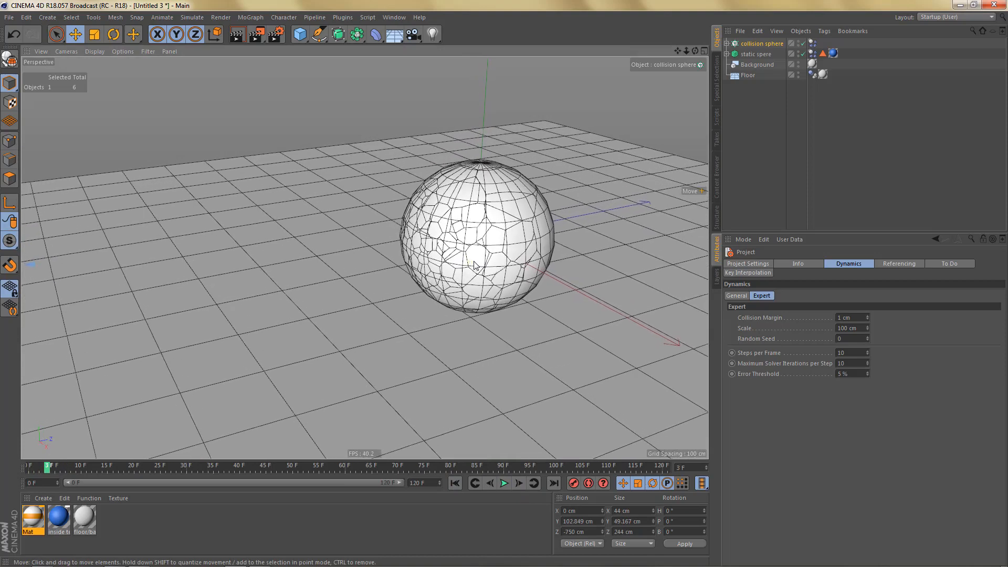
Step: Replay the simulation from frame 0, stop it at frame 89, and return to the start
click(455, 483)
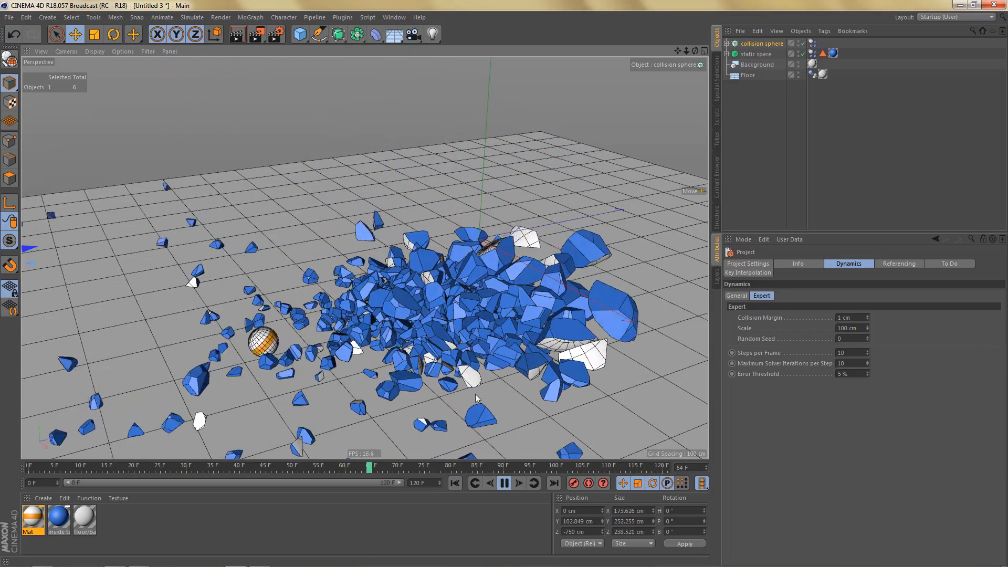
click(508, 484)
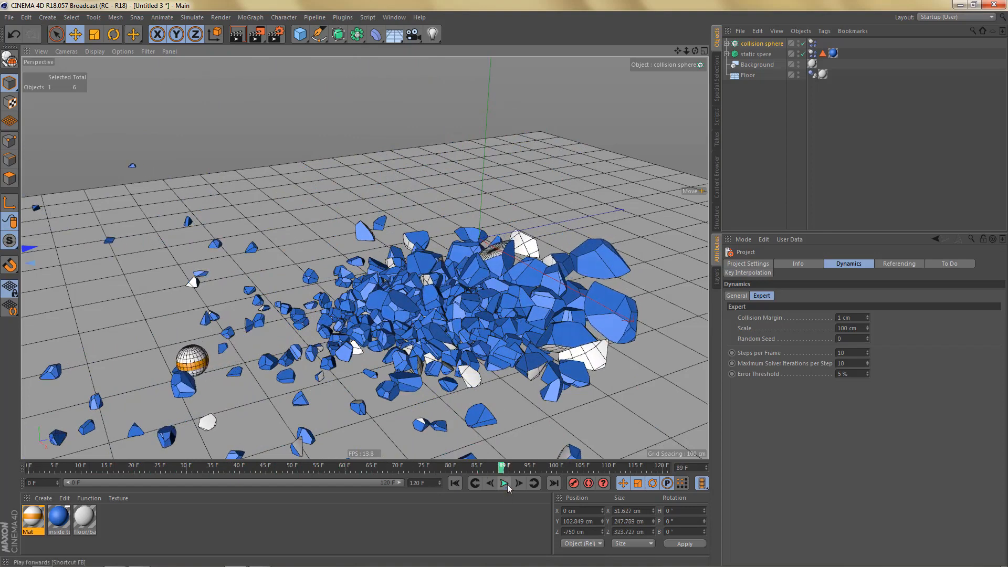
click(455, 483)
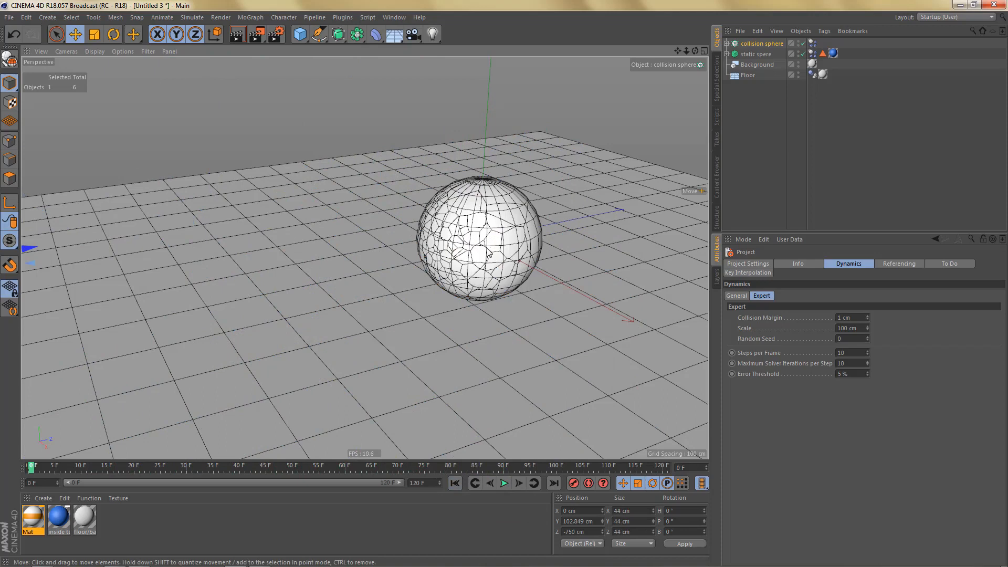
Step: Add a MagicSlowMotion plugin object and play the simulation, stopping at frame 55
click(343, 17)
click(379, 216)
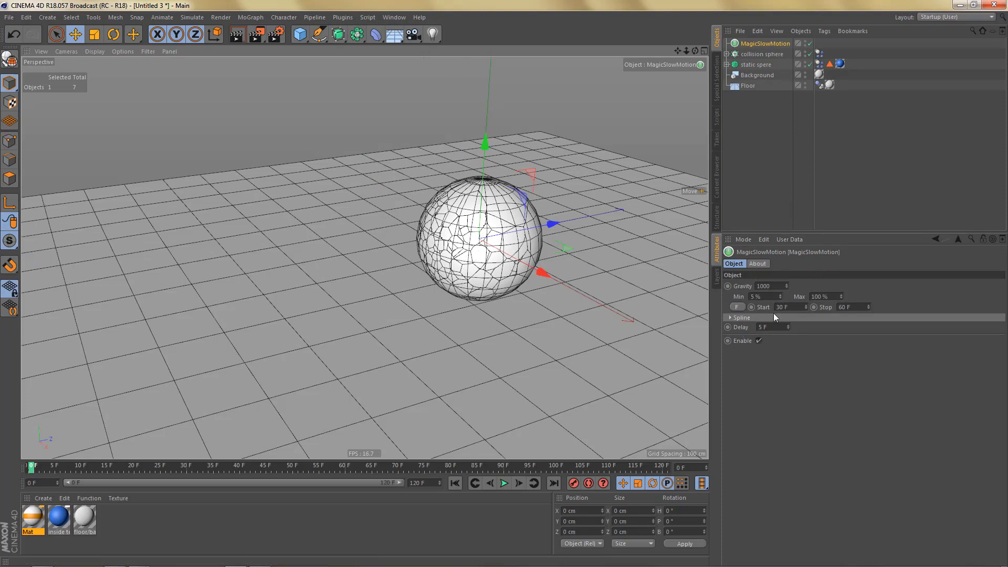
click(504, 483)
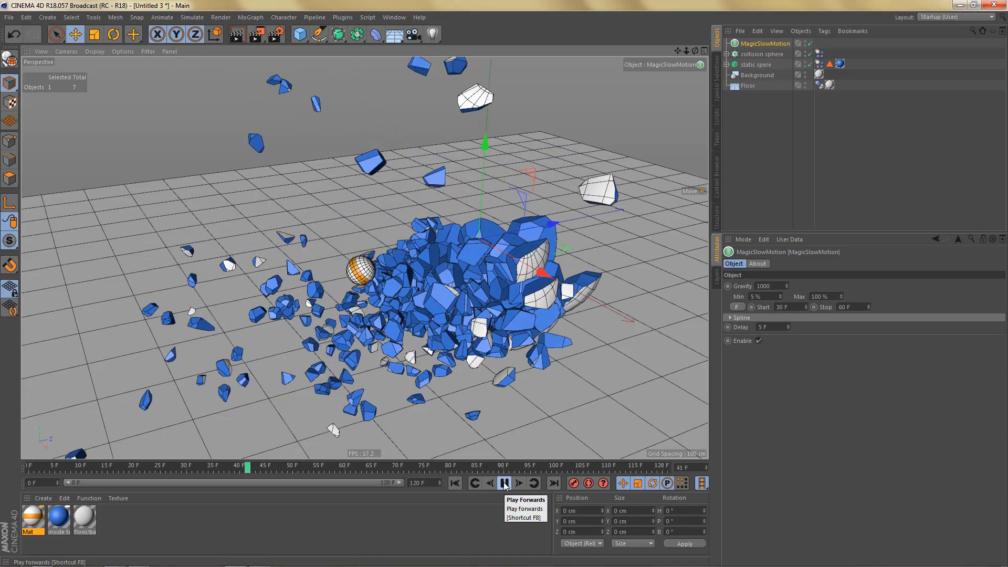
click(504, 483)
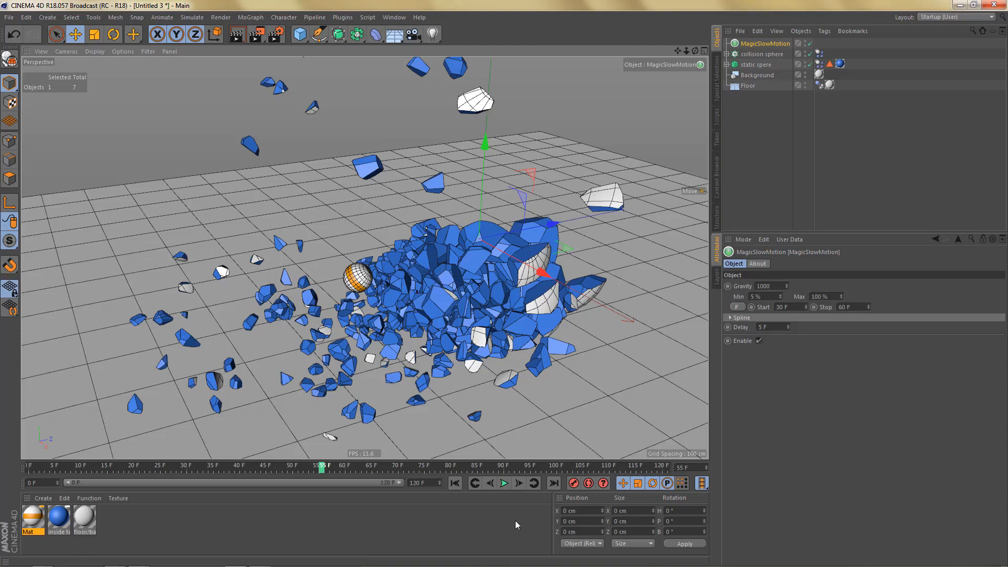
Step: Replay the simulation from frame 0 with MagicSlowMotion and stop at frame 12, during the first impact
click(456, 483)
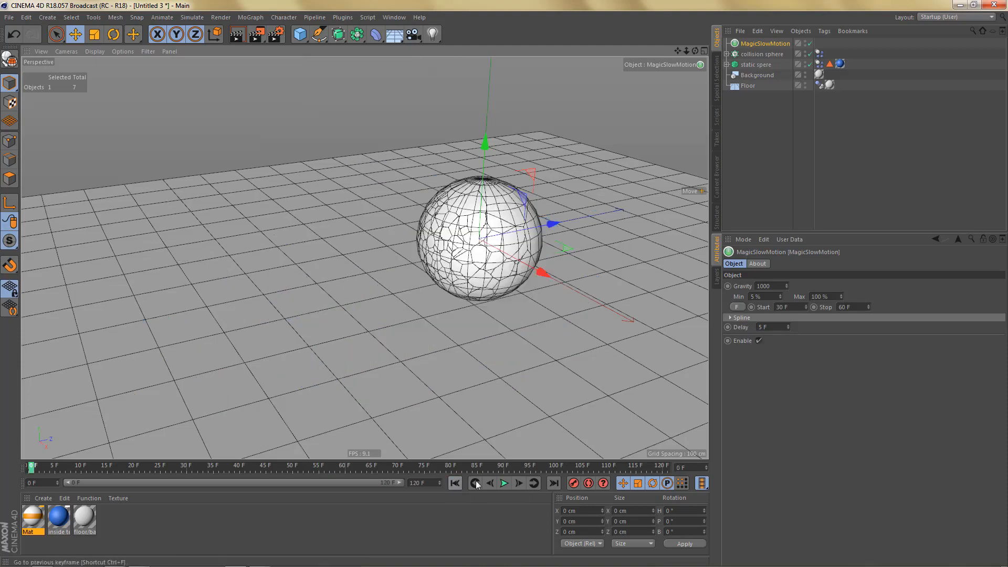
click(504, 483)
click(504, 484)
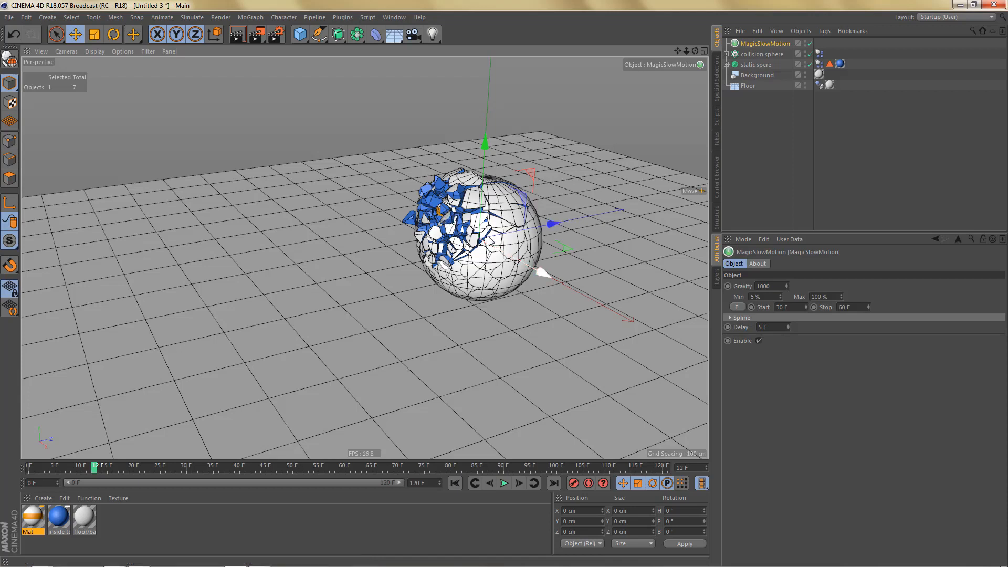
Step: Set the custom density in the fractured "static spere" Dynamics Body tag to 15 and replay the simulation from frame 0
click(727, 64)
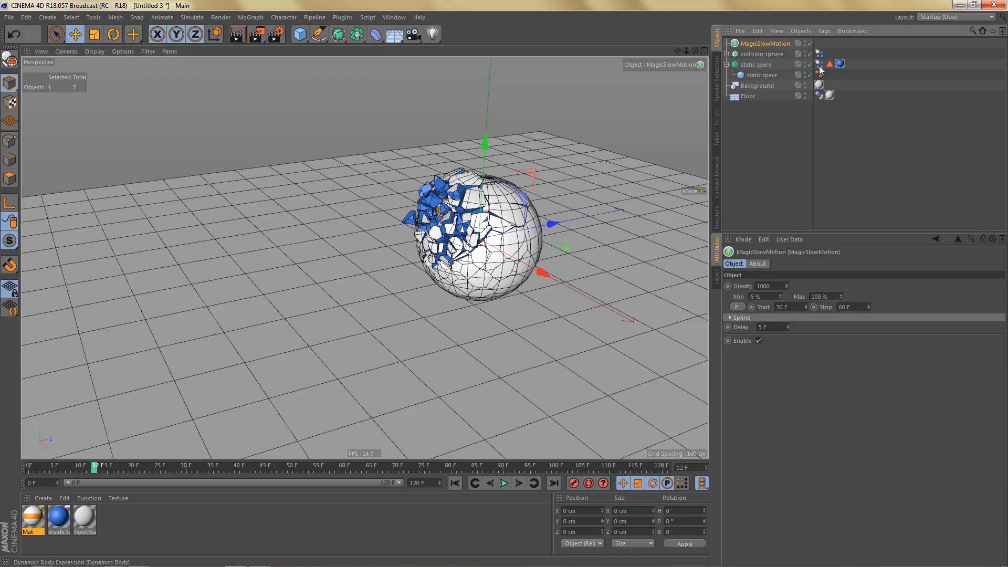
click(819, 65)
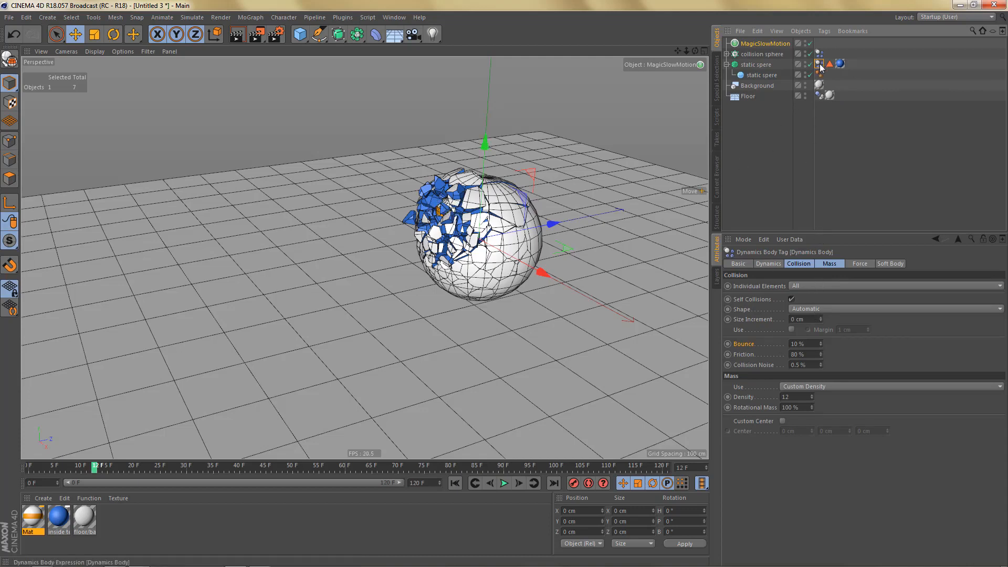
click(830, 264)
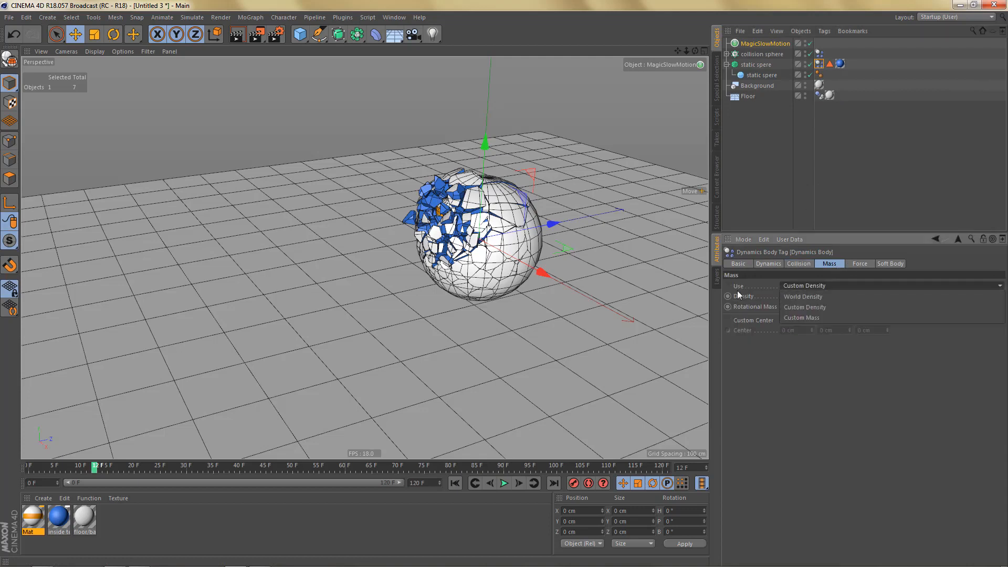
click(807, 297)
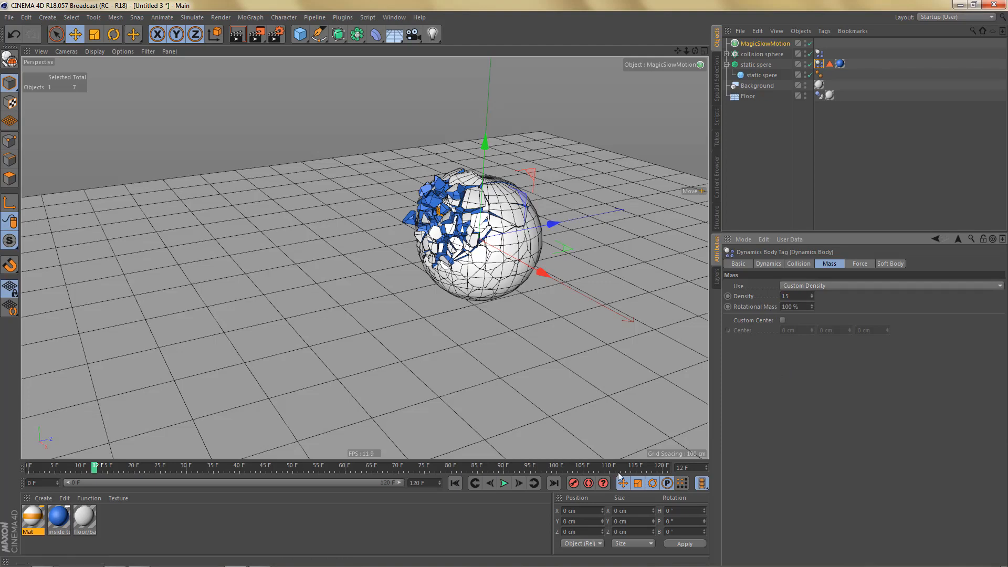
click(454, 483)
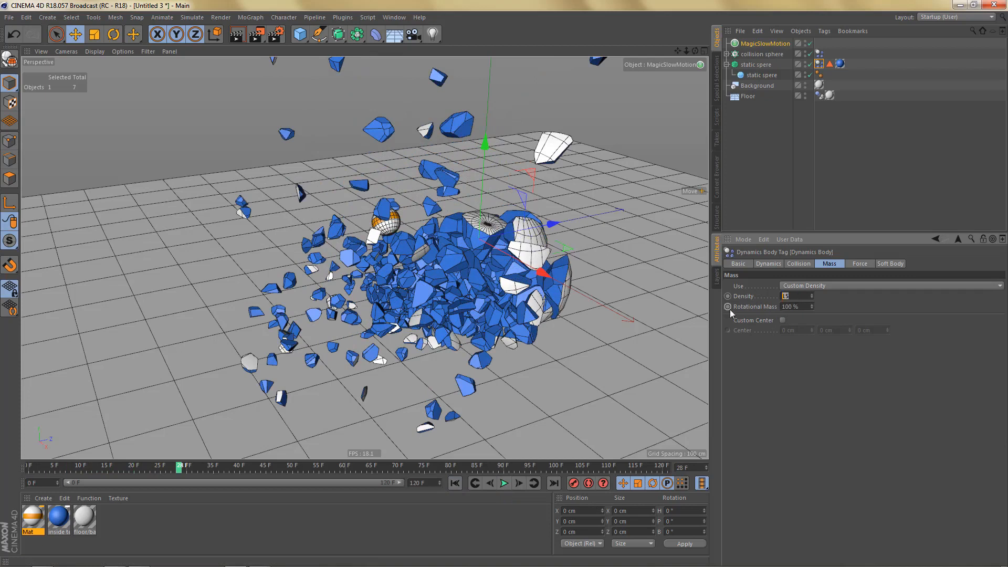
Step: Set the fractured sphere's custom density to 25 and replay the simulation from frame 0
text(25)
click(454, 483)
click(504, 483)
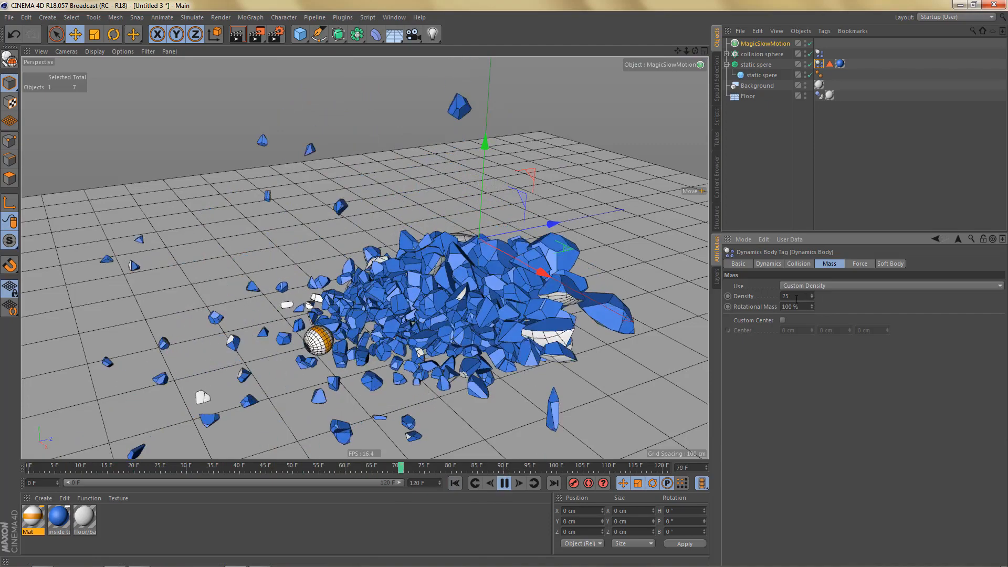
Step: Set the fractured sphere's custom density to 20
drag(796, 297, 751, 306)
text(20)
key(Return)
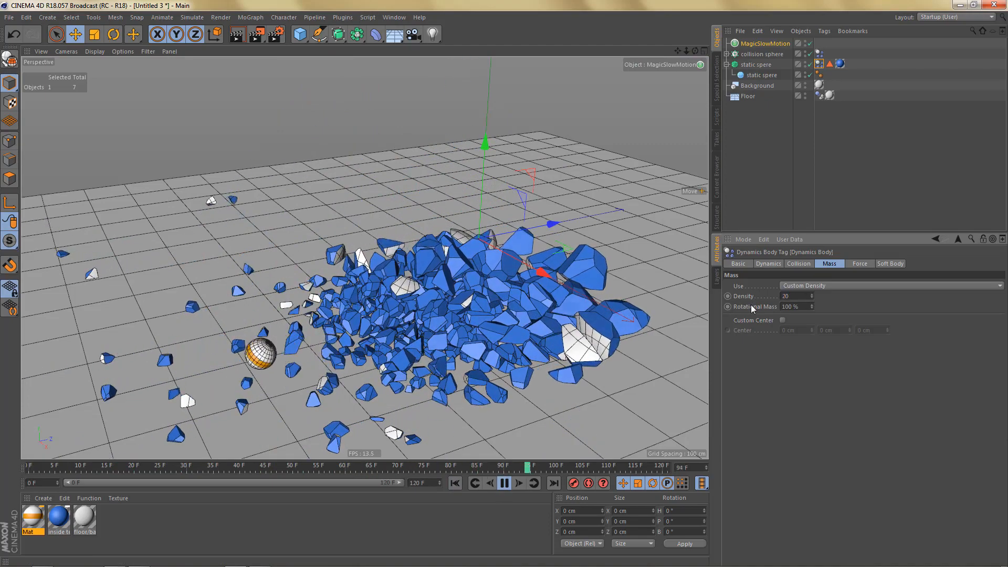
Step: Replay the simulation from frame 0 with the new density and select the MagicSlowMotion object to show its settings
click(504, 483)
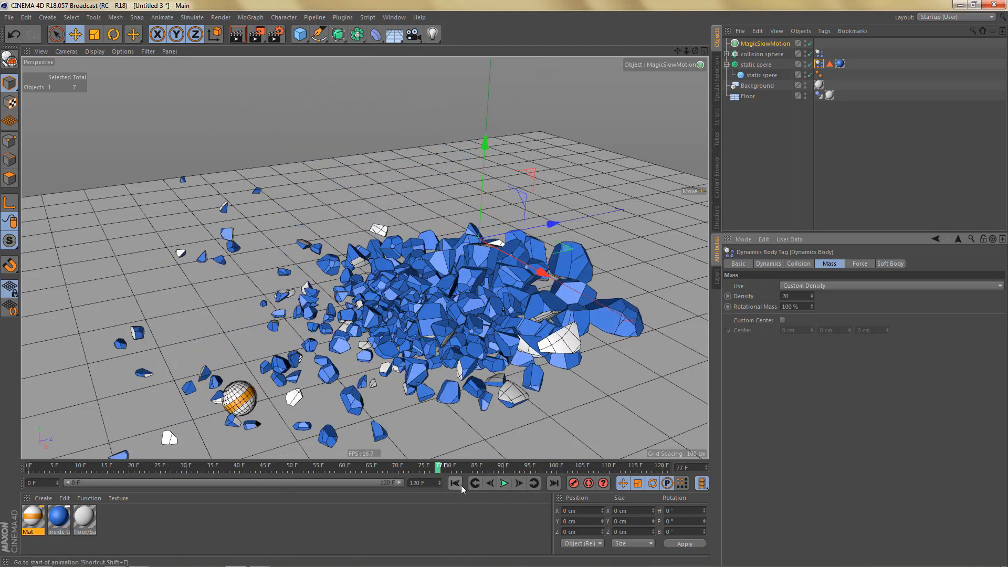
click(459, 484)
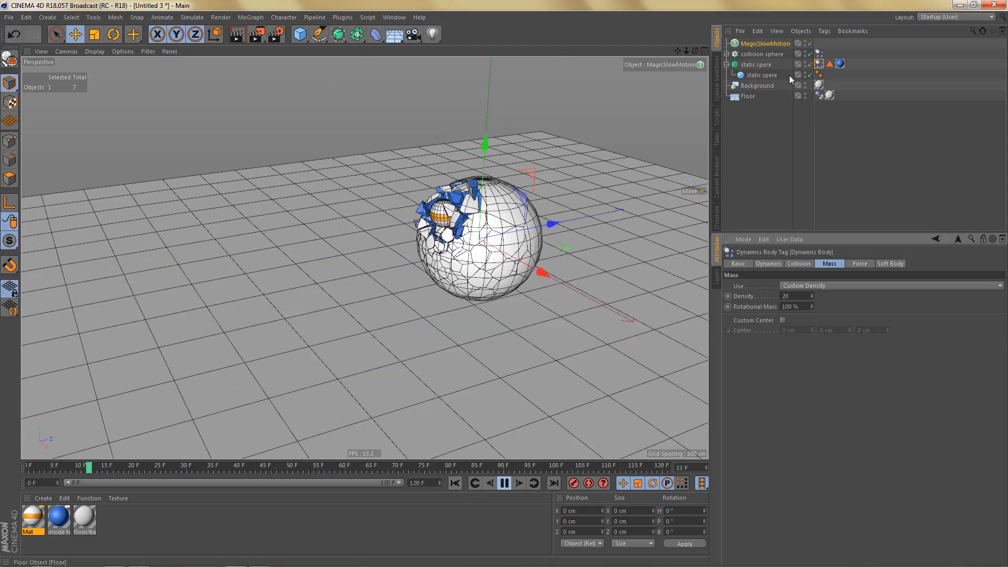
click(768, 42)
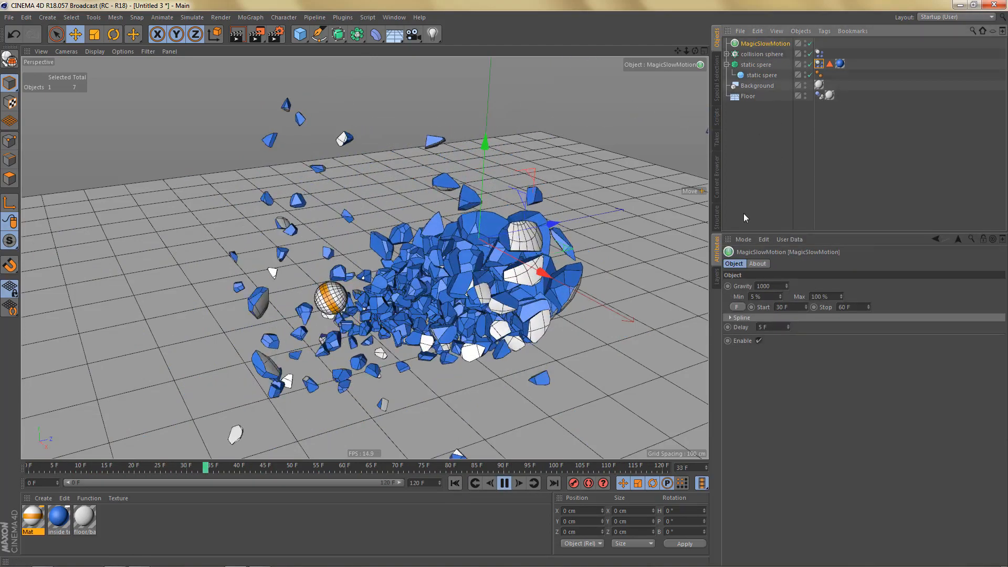
click(504, 483)
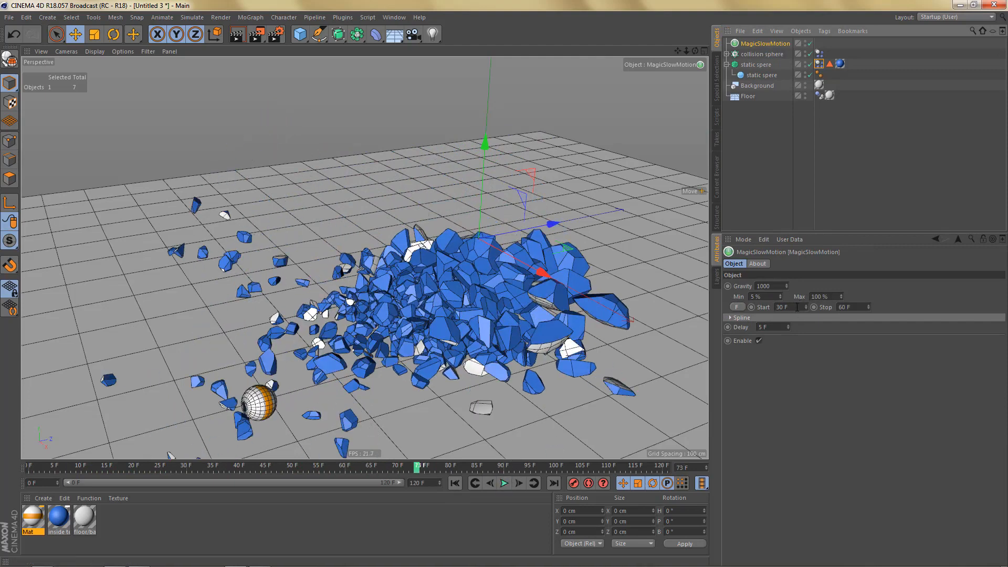
Step: Set the MagicSlowMotion Start frame to 15 F and replay the simulation from frame 0
drag(797, 307, 739, 307)
text(15)
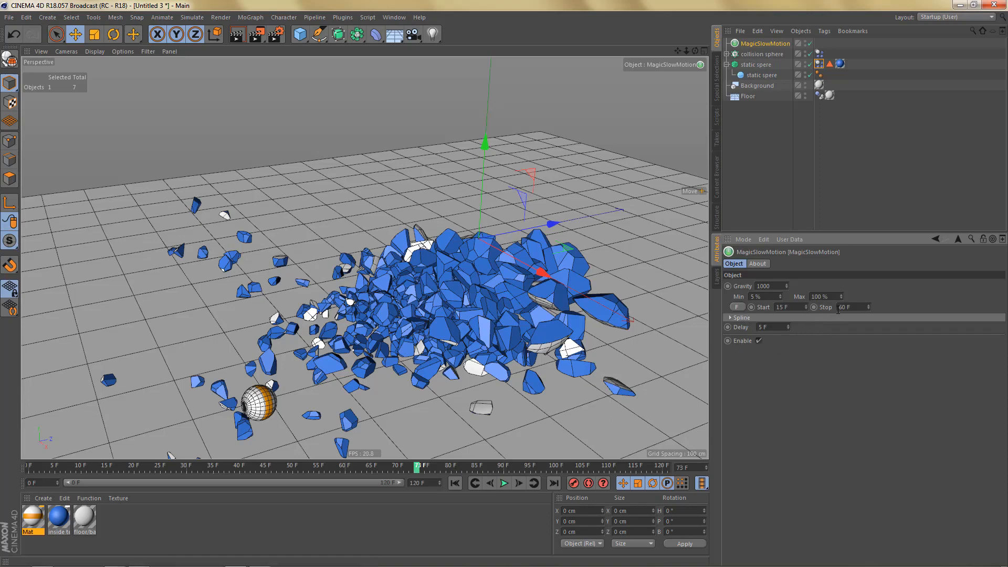
click(456, 483)
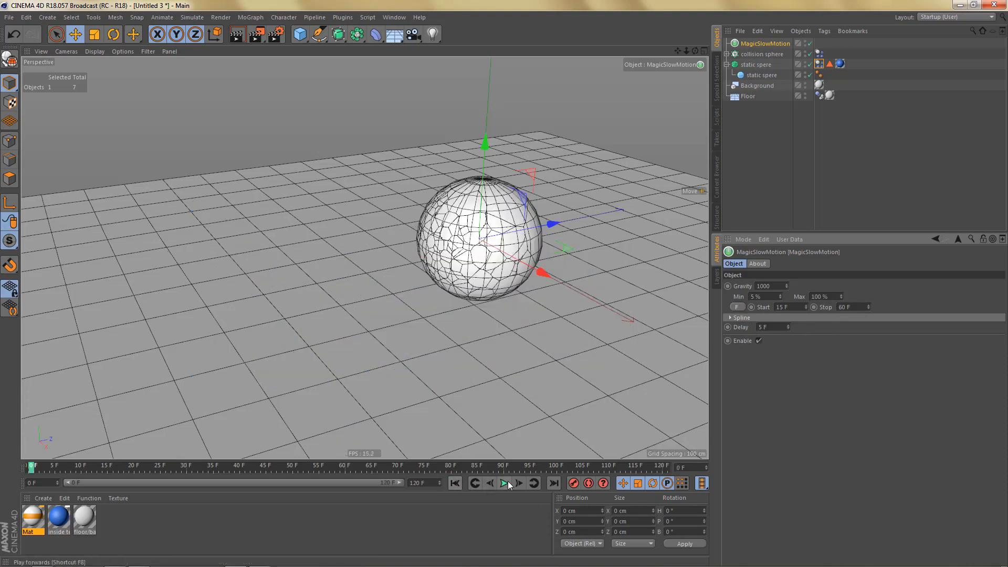
click(504, 483)
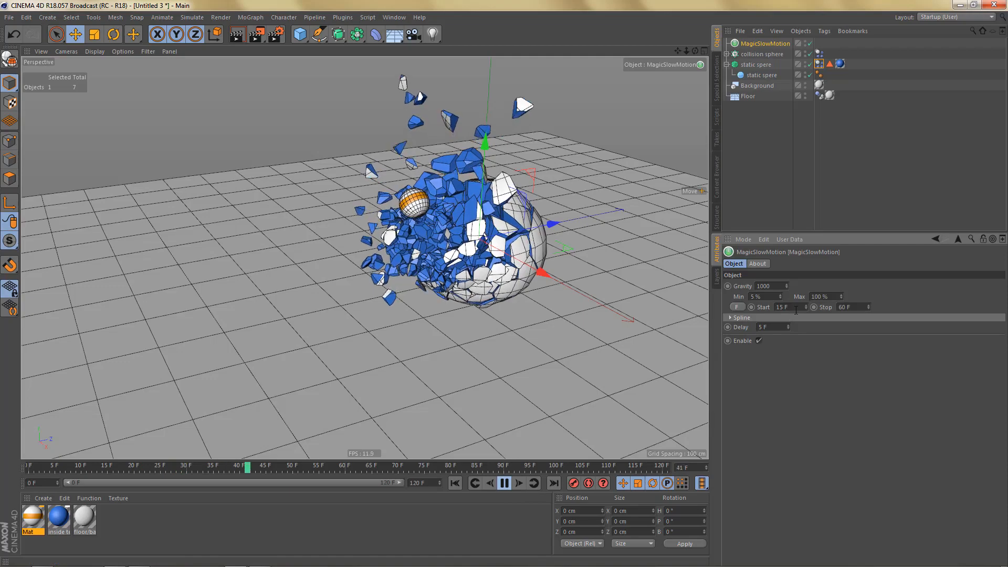
Step: Set the MagicSlowMotion Start frame to 12 F while the simulation plays
drag(796, 309, 754, 316)
text(12)
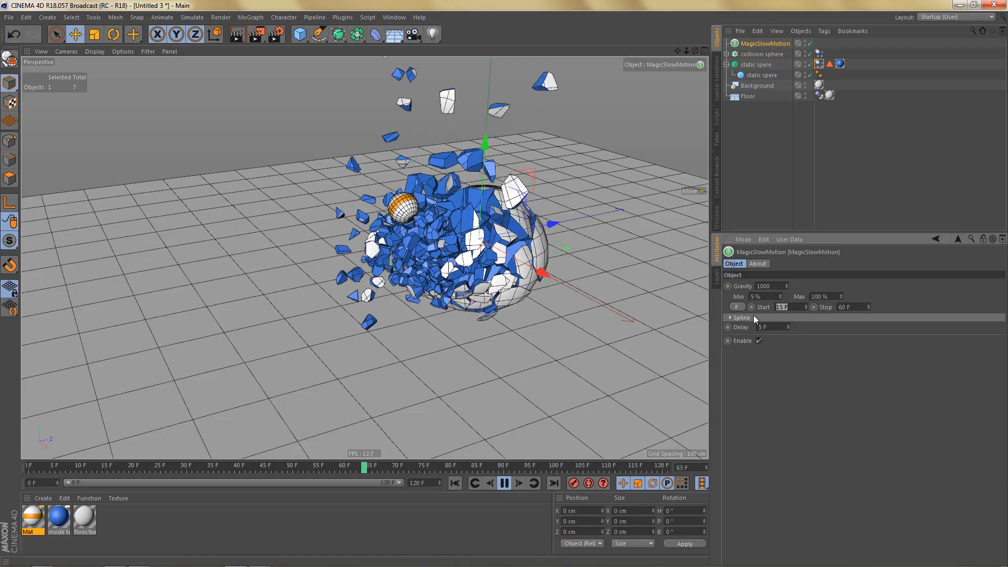
key(Return)
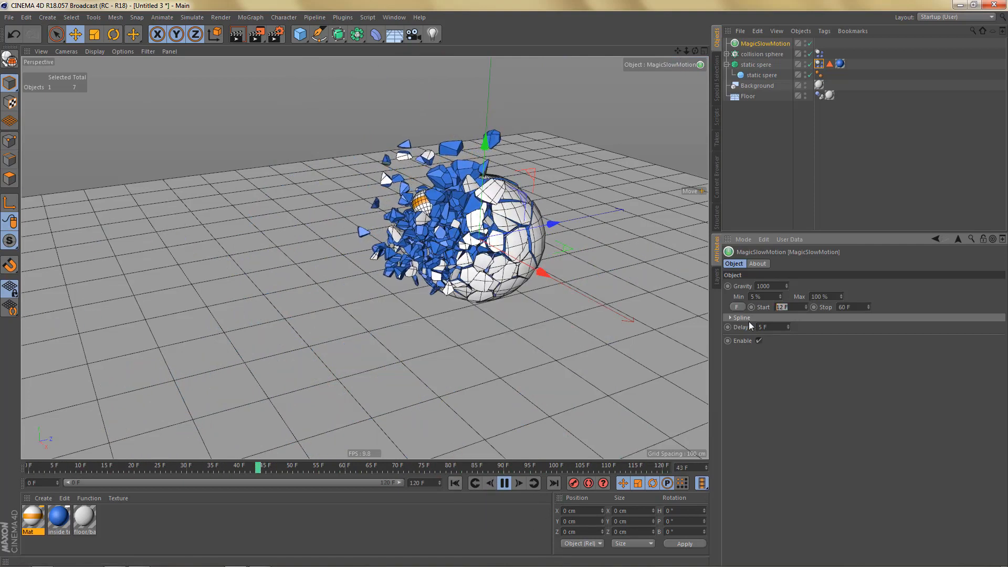
Step: Set the MagicSlowMotion Start frame to 10 F and replay the simulation several times from frame 0
text(10)
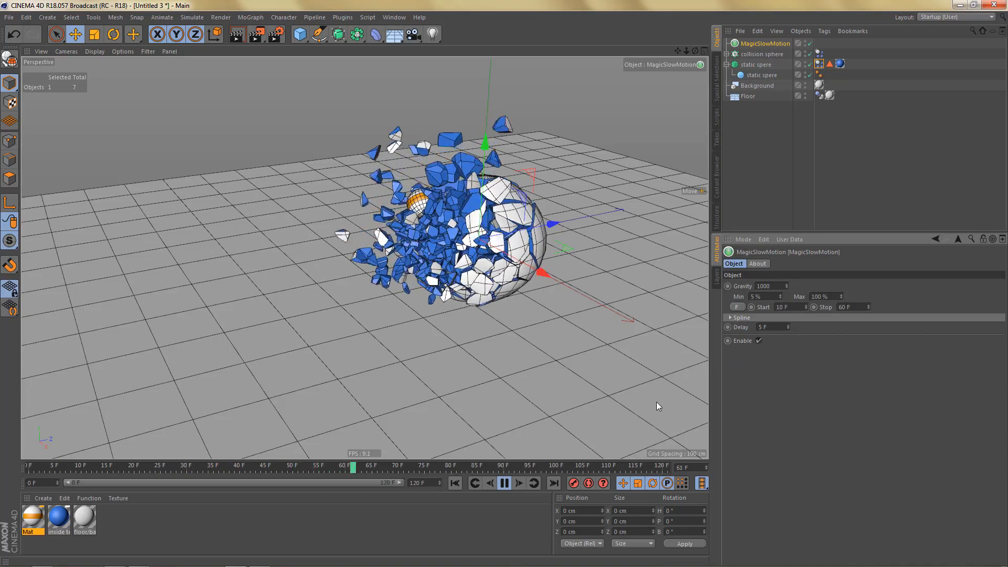
click(457, 483)
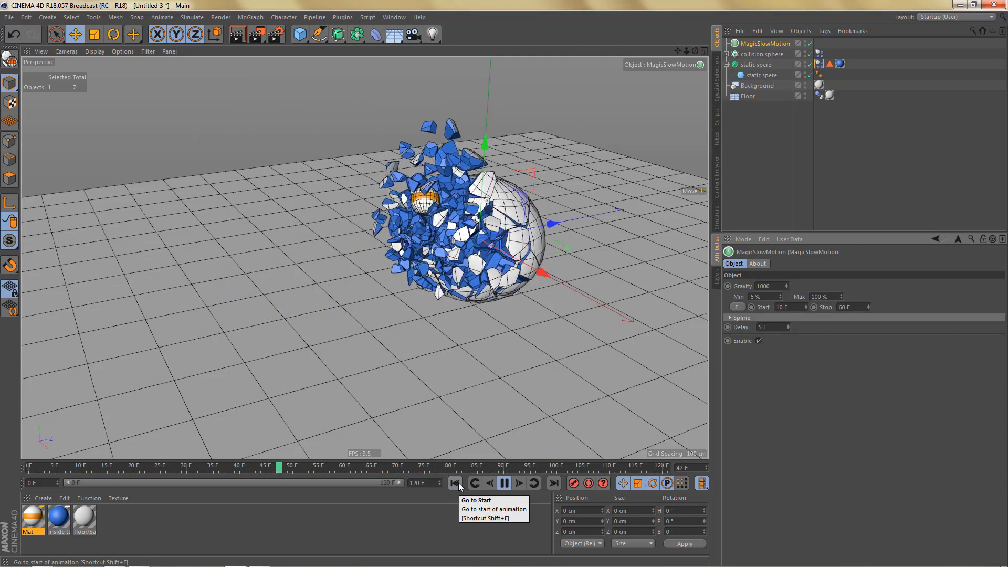
click(457, 483)
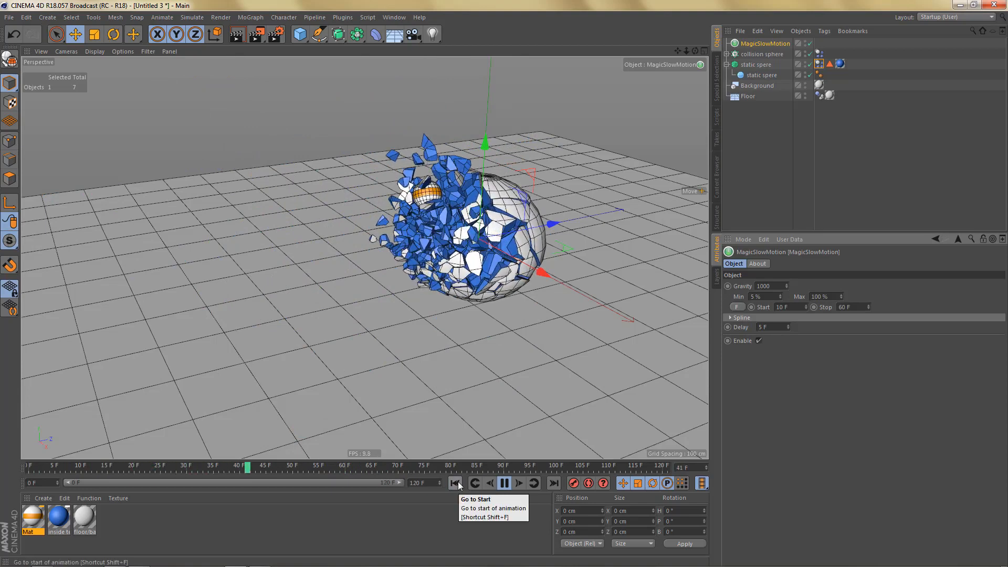
click(457, 482)
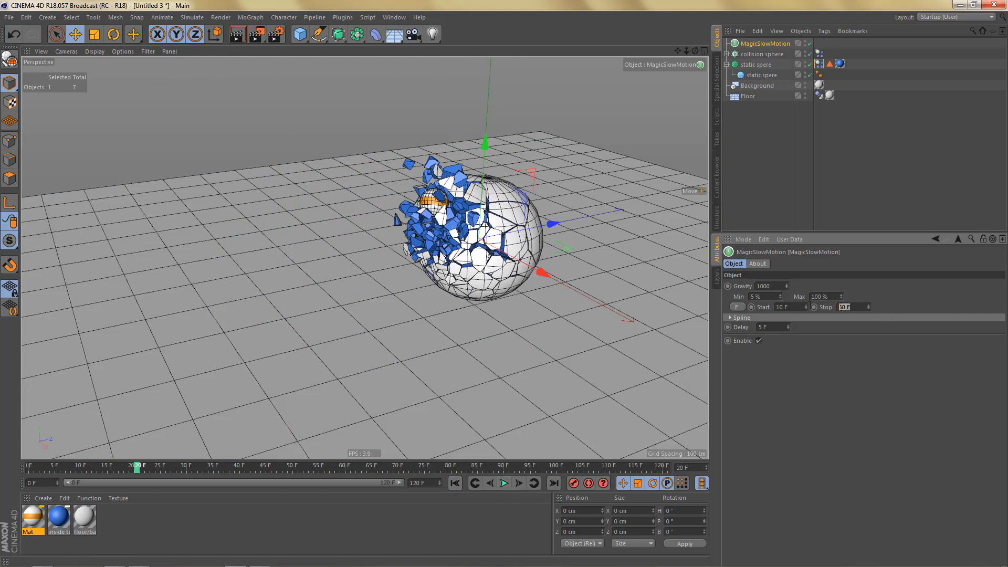
Step: Set the MagicSlowMotion Stop frame to 45 F, replay the simulation from frame 0 and stop playback
text(35)
click(455, 482)
click(503, 483)
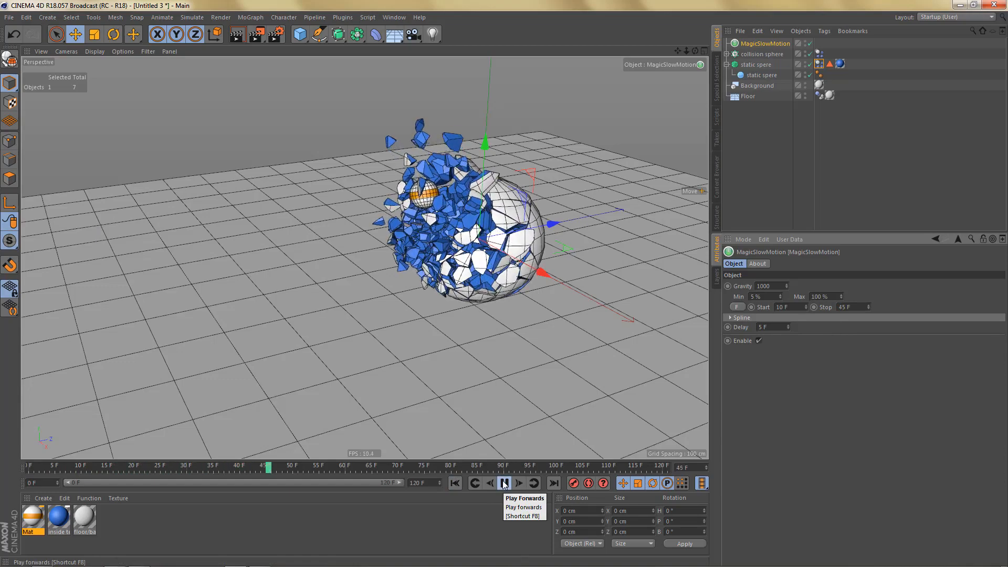
click(503, 483)
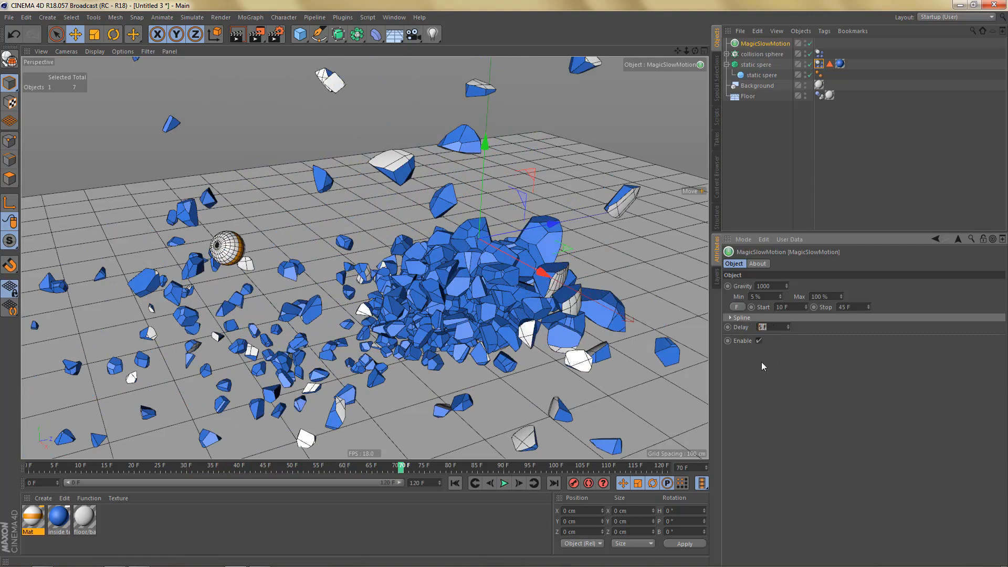
Step: Set the MagicSlowMotion Delay to 1 F and replay the simulation from frame 0
text(1)
key(Return)
click(456, 483)
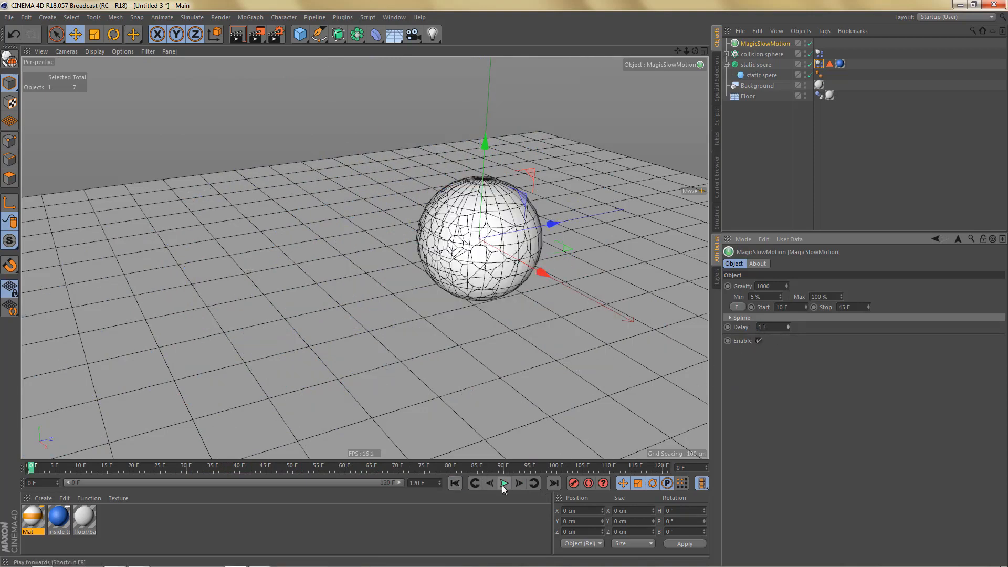
click(506, 483)
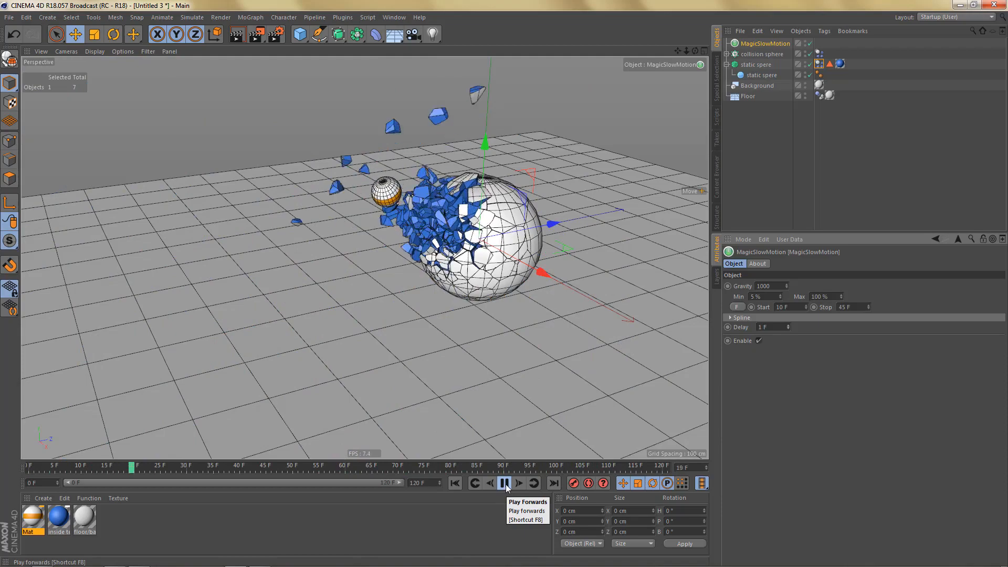
Step: Set the MagicSlowMotion Start frame to 15 F and Delay to 2 F, and replay the simulation from frame 0
click(781, 306)
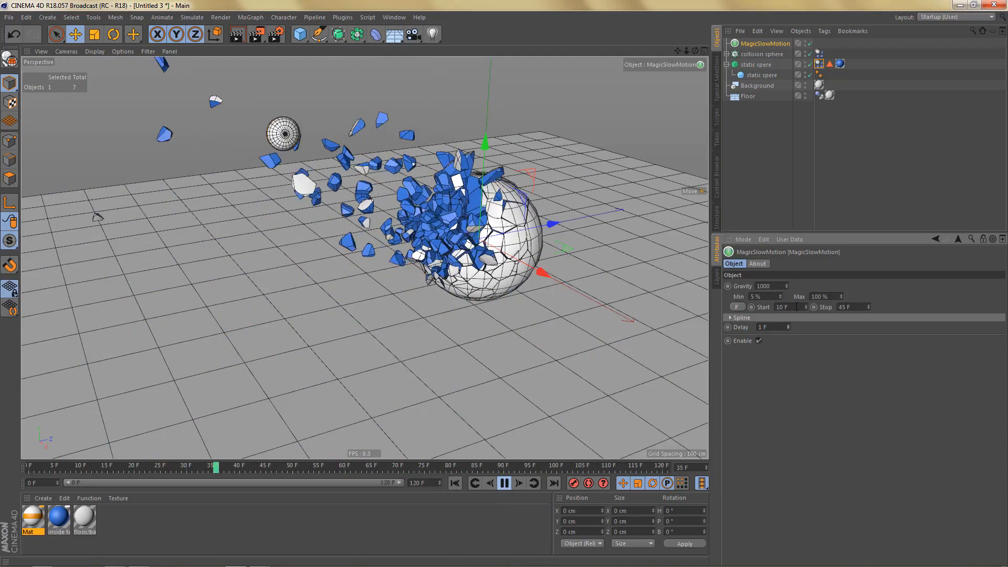
text(15)
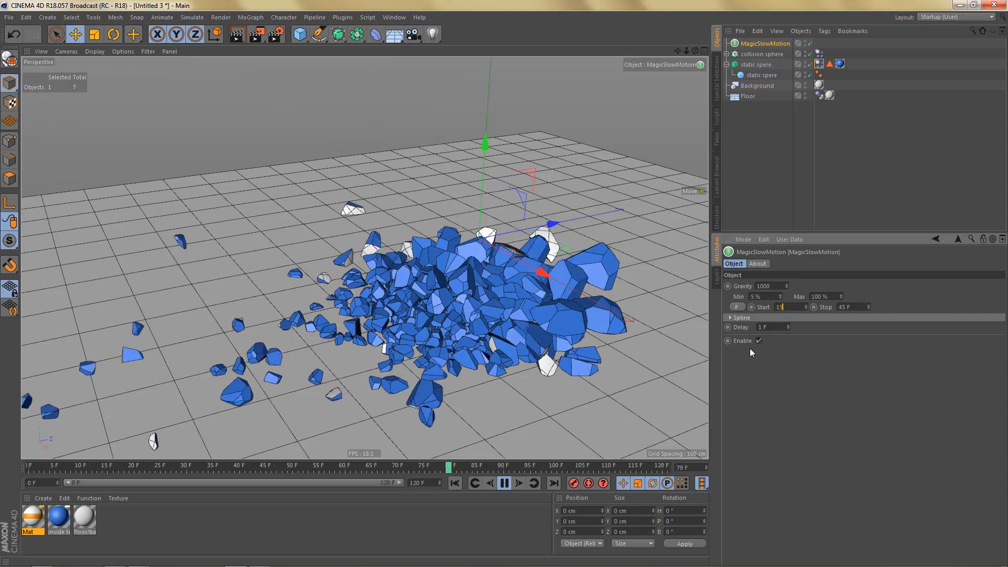
key(Return)
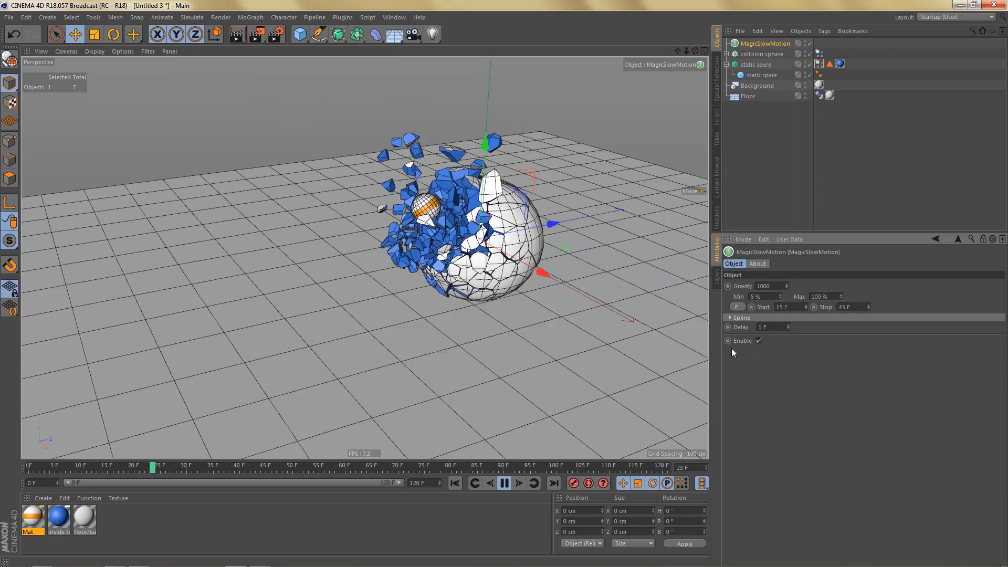
click(788, 325)
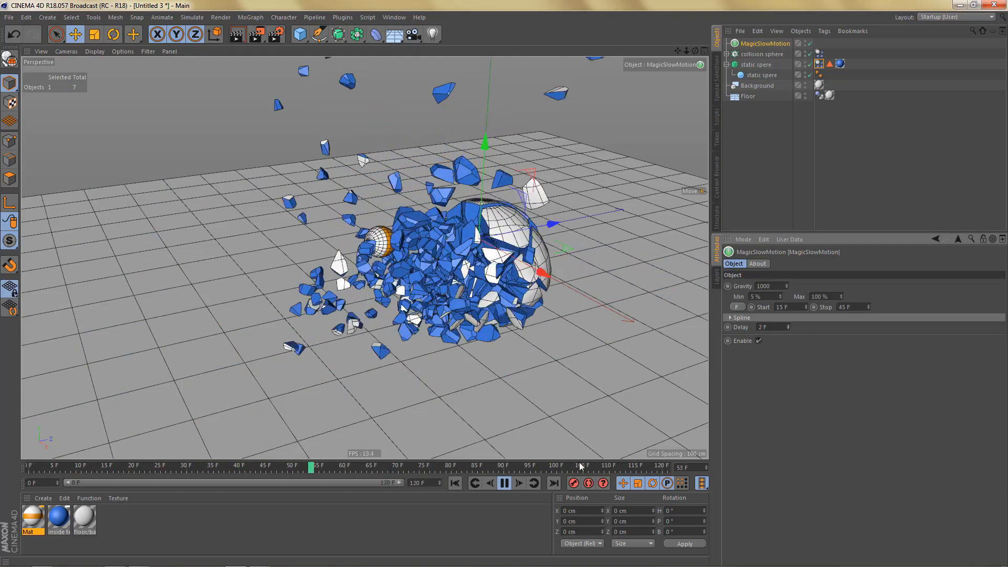
click(456, 483)
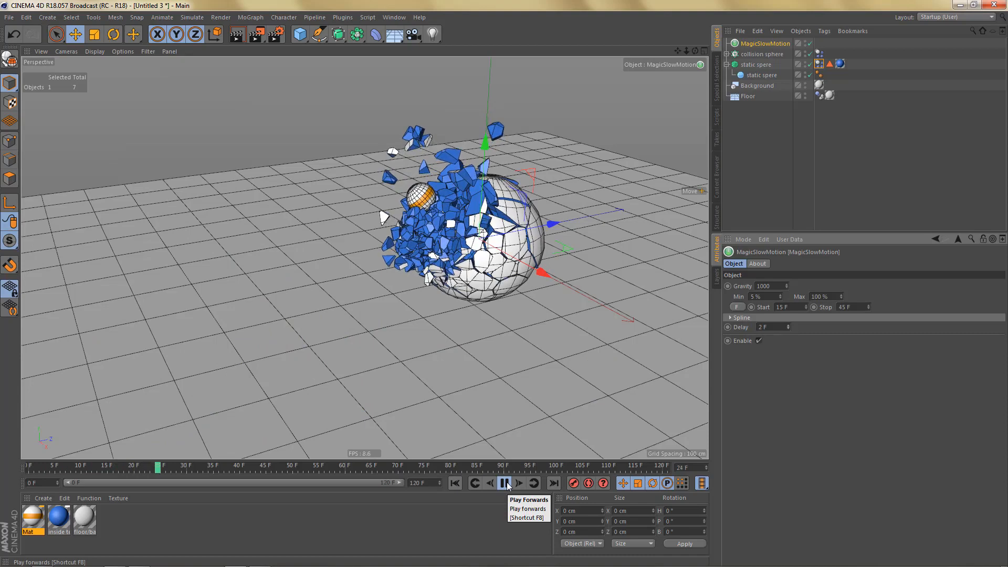
click(455, 483)
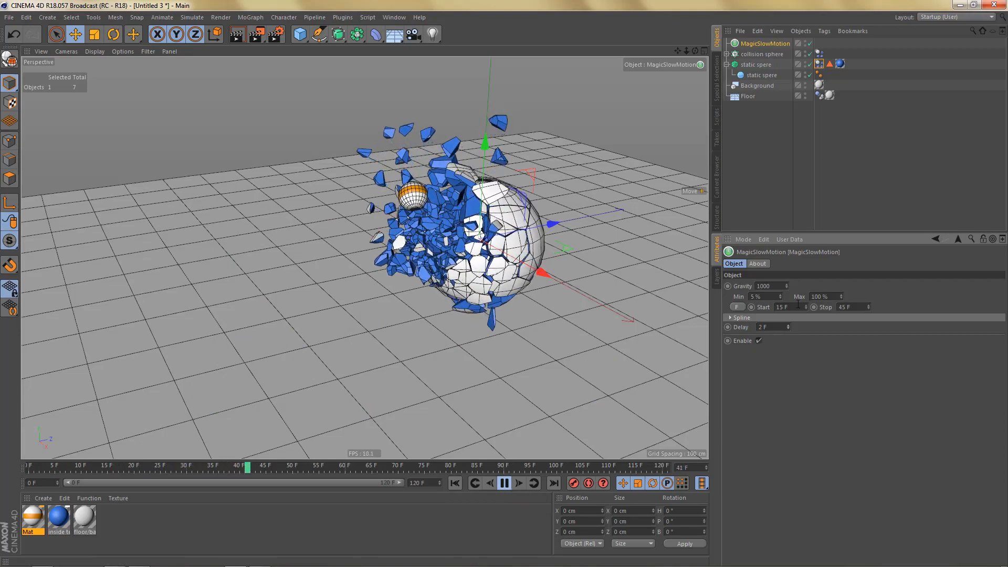
Step: Set the MagicSlowMotion Start frame to 17 F while the simulation plays
drag(802, 306, 749, 314)
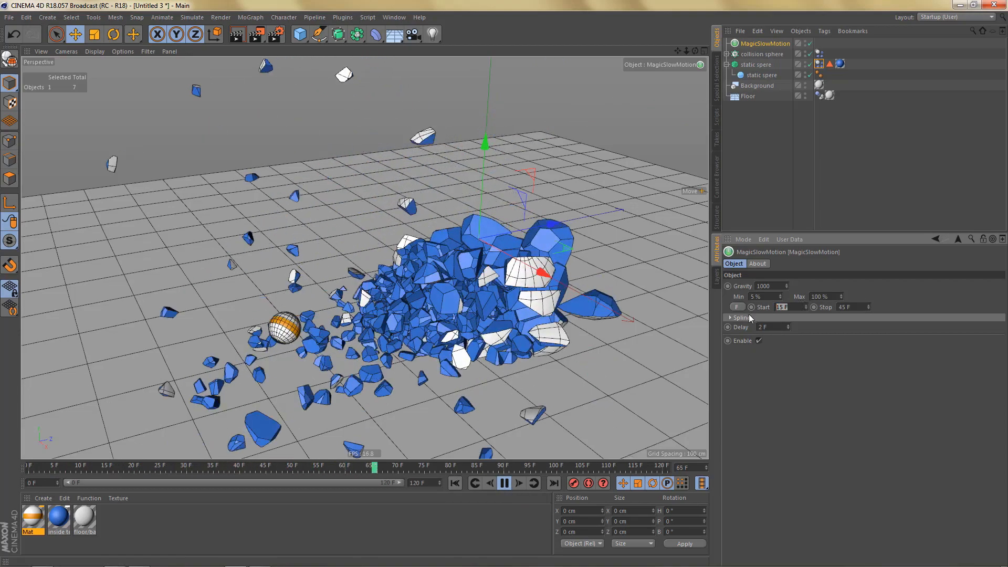
text(17)
key(Return)
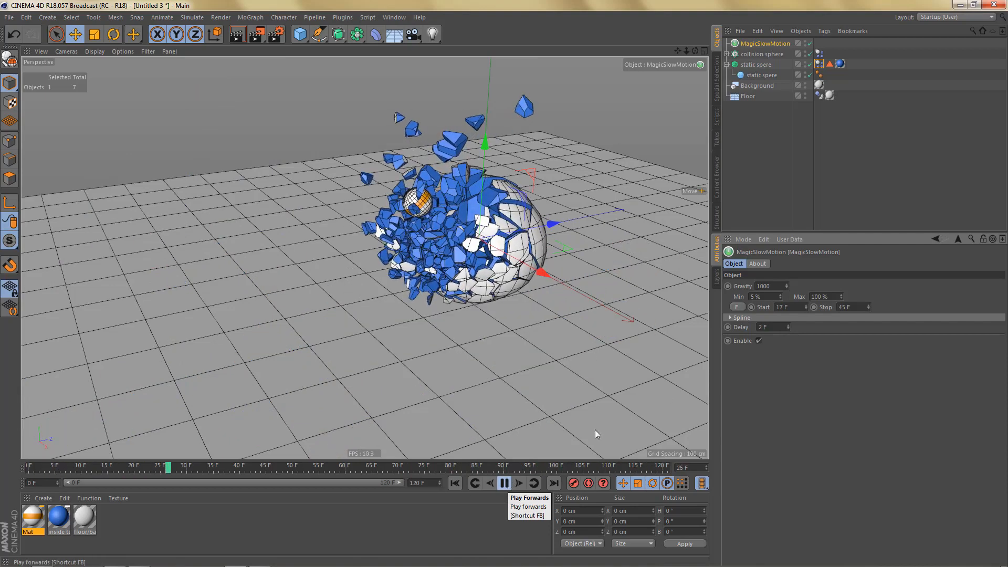
Step: Set the MagicSlowMotion Start frame to 16 F and Delay to 3 F, and replay the simulation from frame 0
drag(794, 308, 747, 305)
text(16)
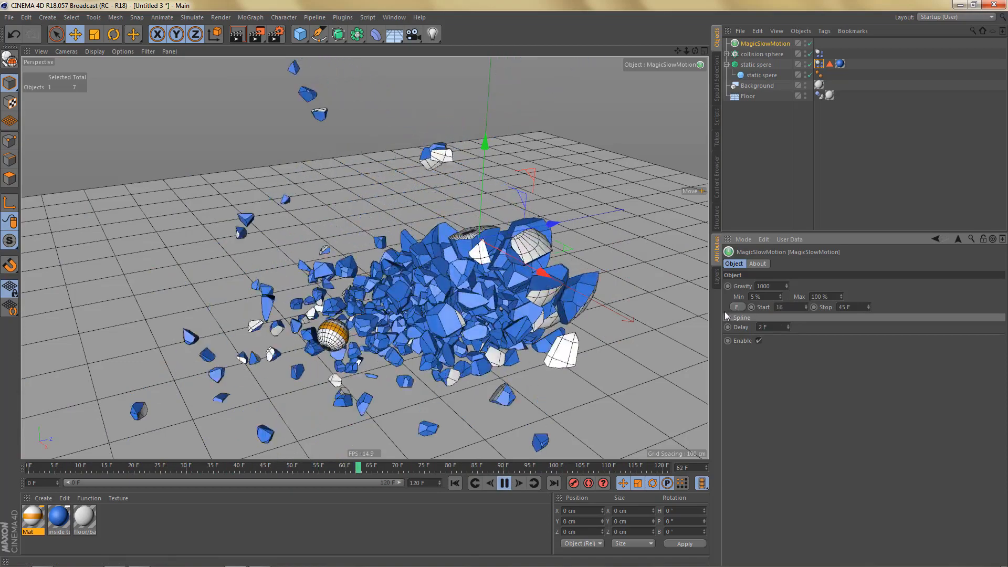
key(Return)
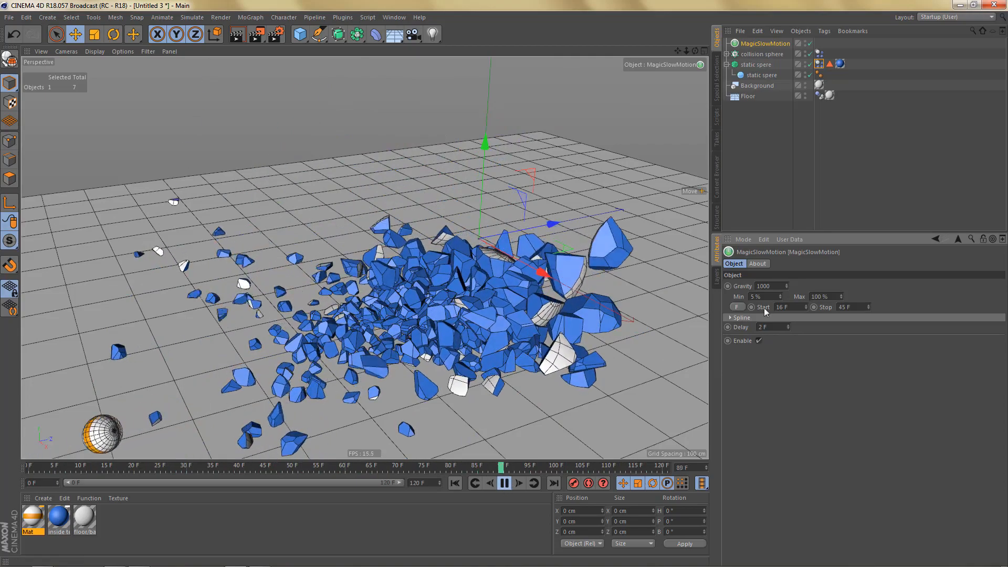
click(788, 325)
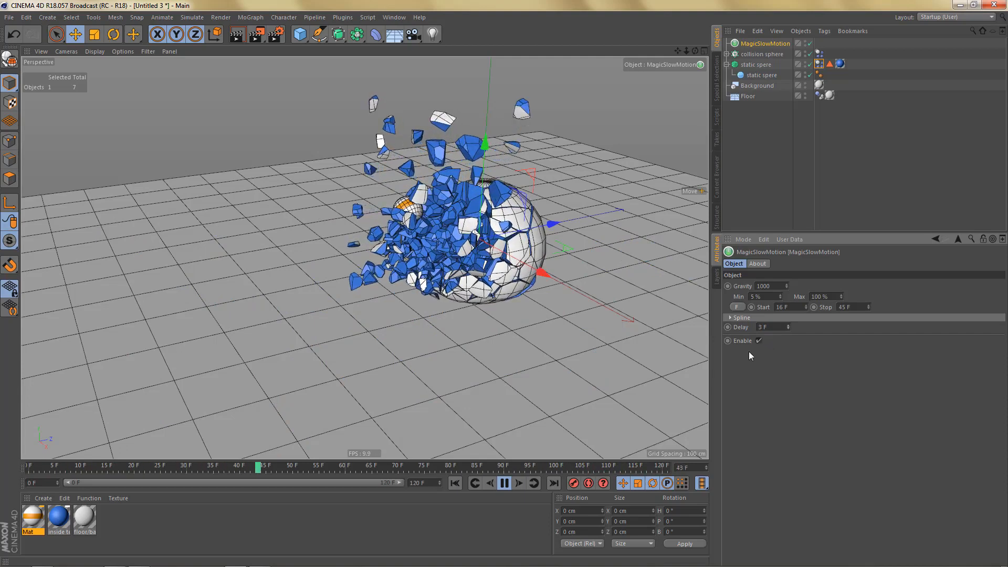
click(453, 484)
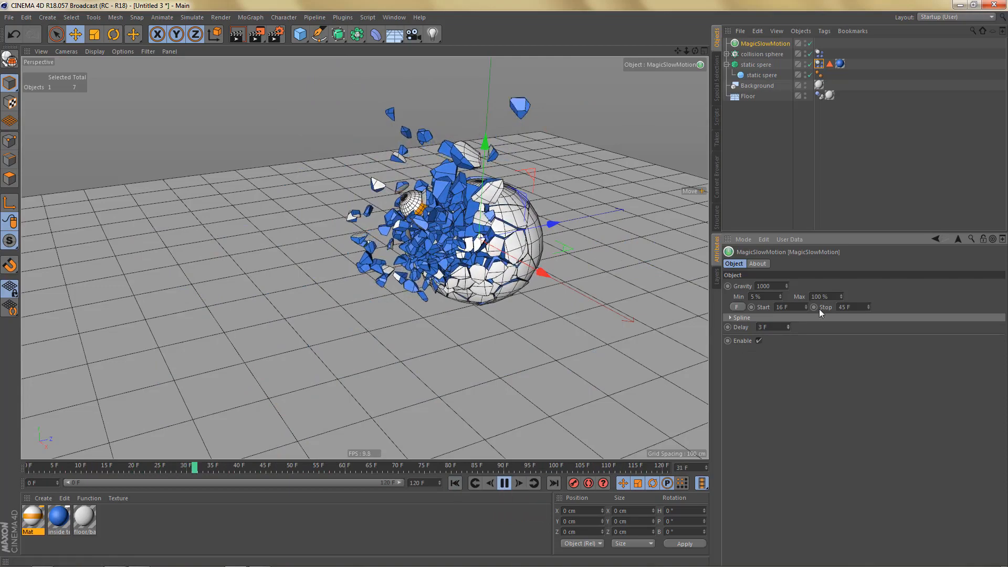
Step: Try a MagicSlowMotion Start frame of 13 F, set it to 12 F instead, and replay the simulation from frame 0
drag(795, 307, 761, 309)
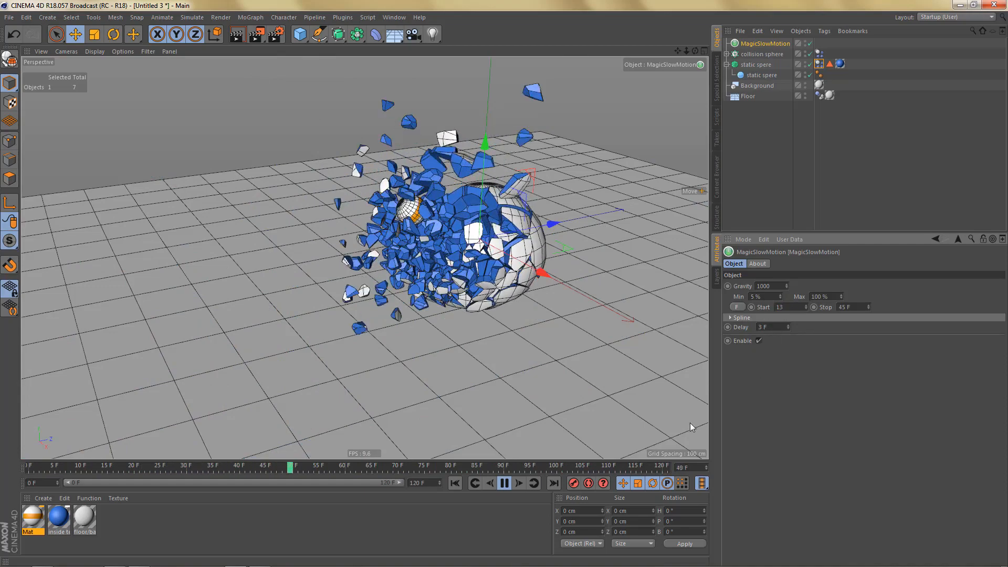
click(458, 482)
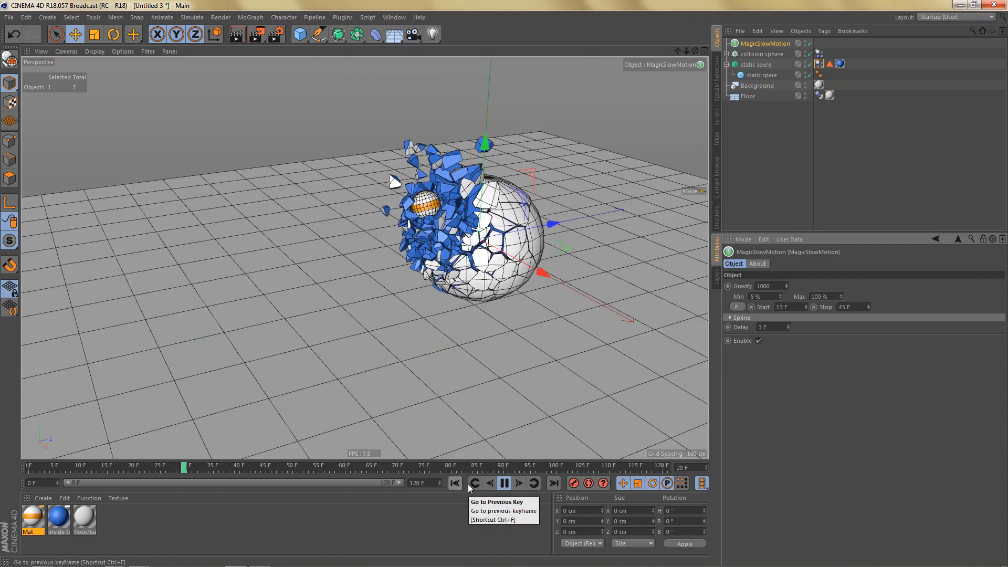
double_click(788, 307)
text(12)
key(Return)
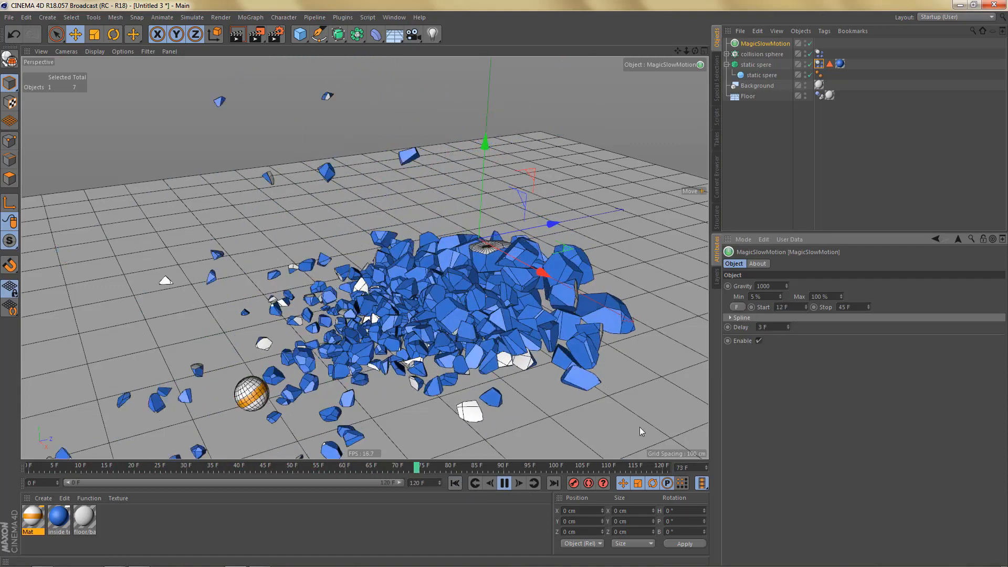
click(456, 483)
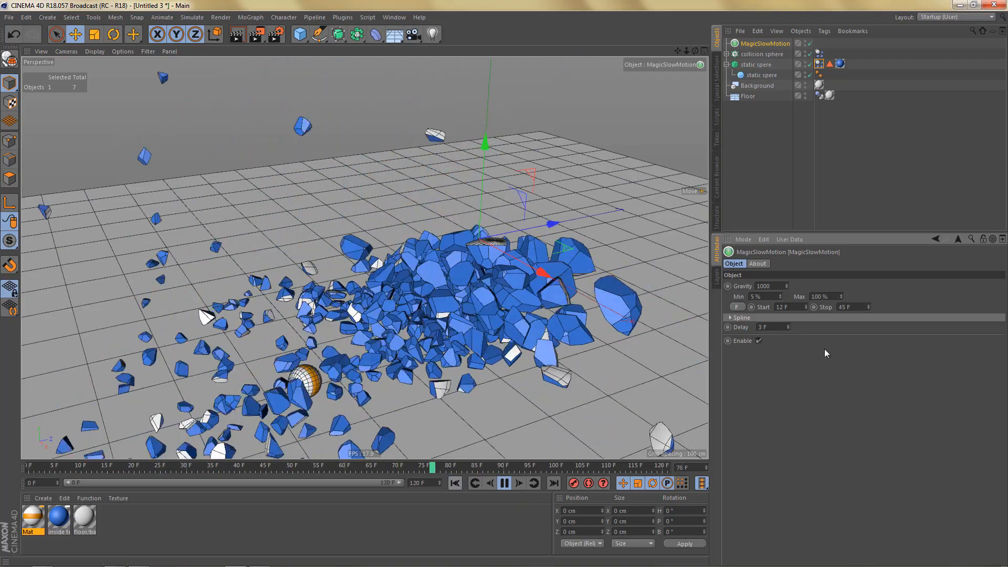
Step: Set the MagicSlowMotion Stop frame to 50 F
click(846, 307)
text(50)
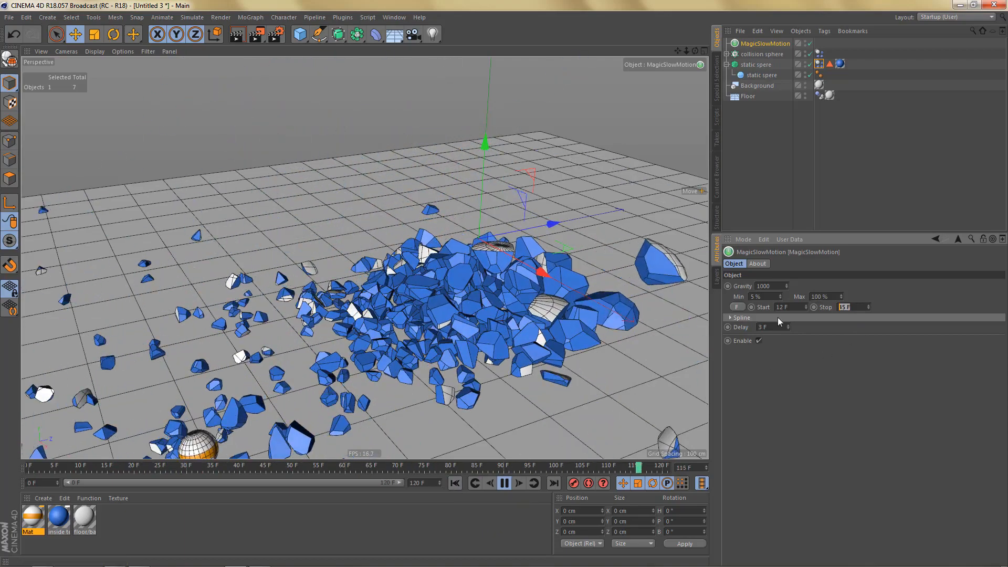
key(Return)
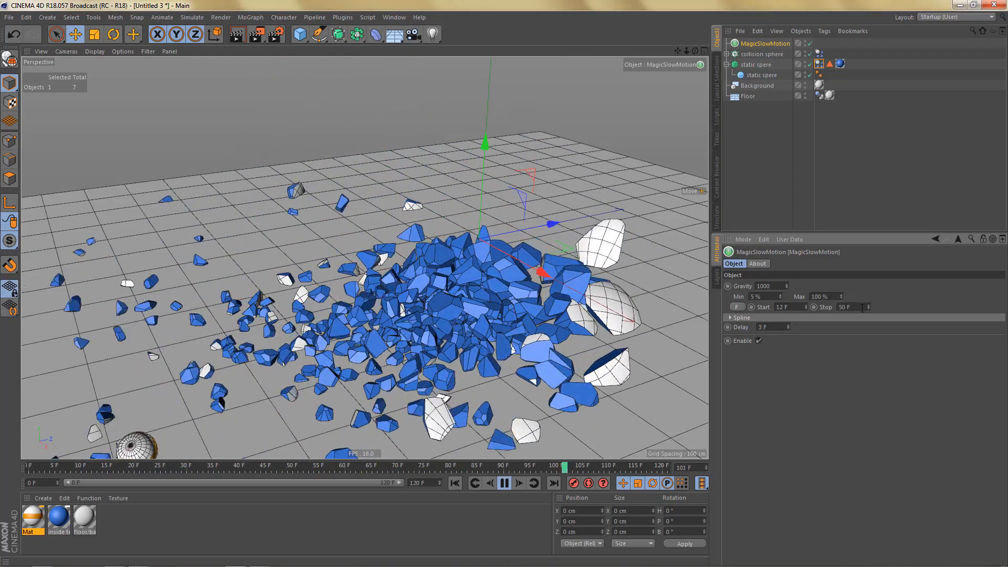
Step: Try a MagicSlowMotion Stop frame of 45 F, set it to 40 F instead, and replay the simulation
drag(854, 307, 800, 318)
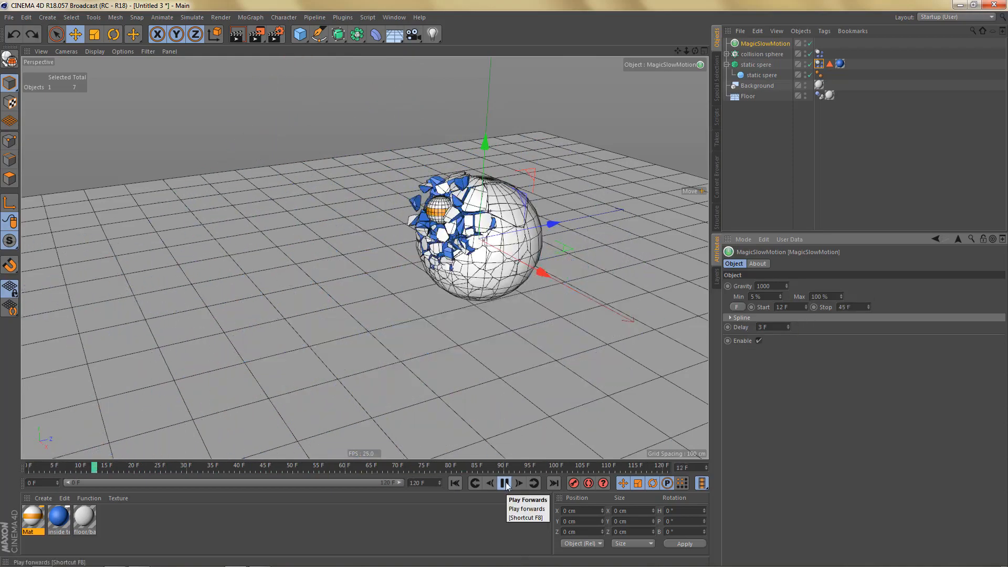
click(505, 483)
drag(854, 308, 800, 312)
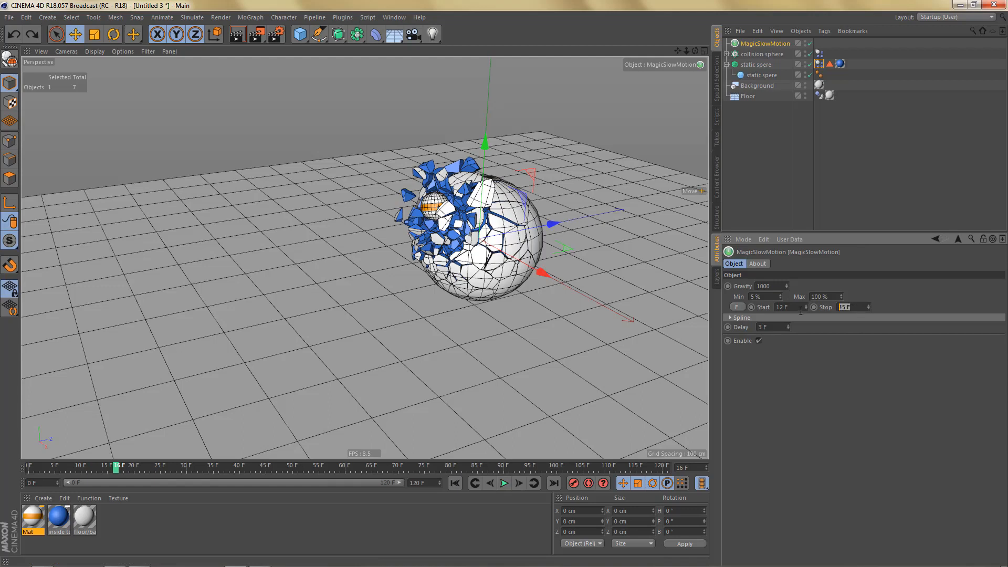
text(40)
key(Return)
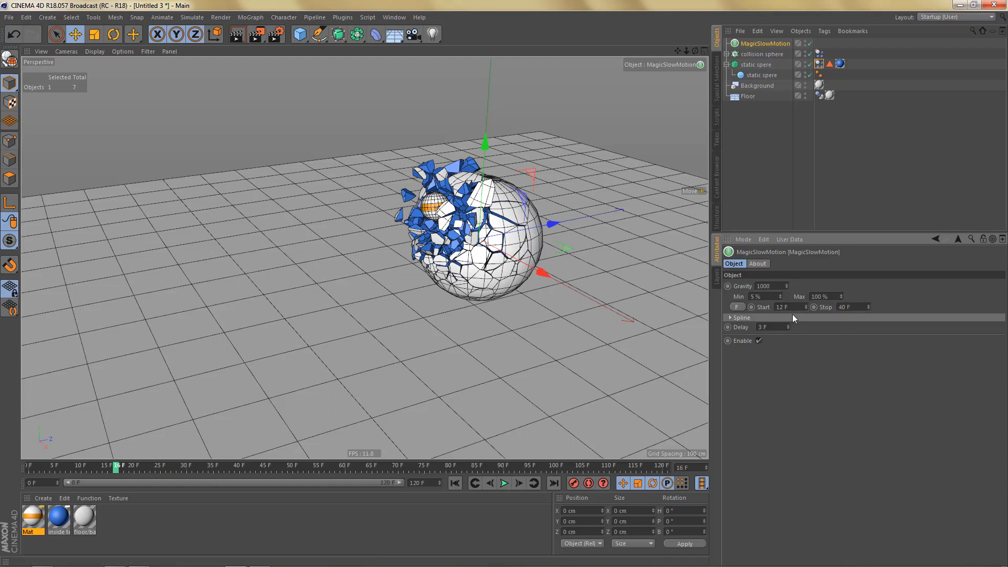
click(504, 483)
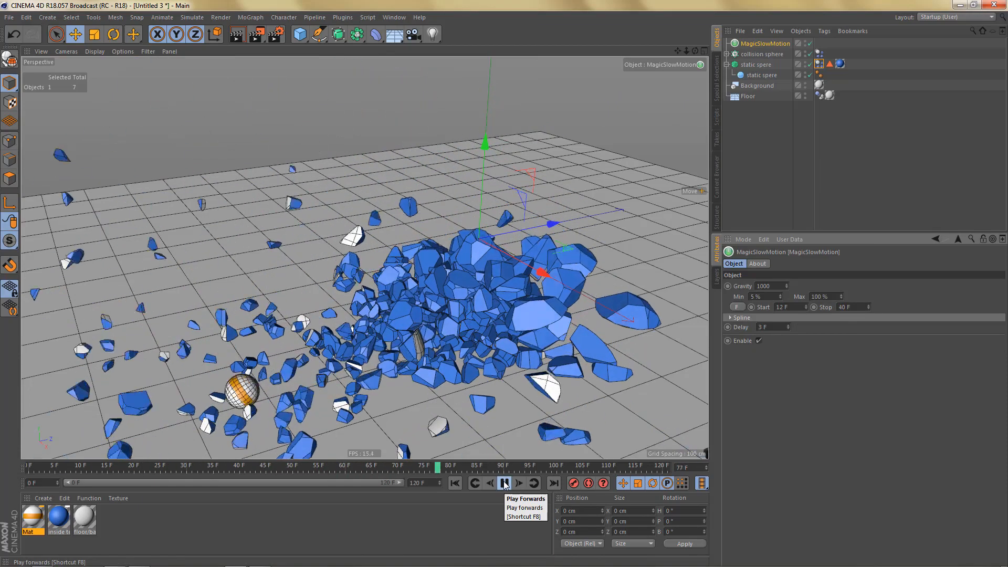
Step: Examine the shattering and the settled debris from several angles during playback
alt+drag(484, 371, 469, 345)
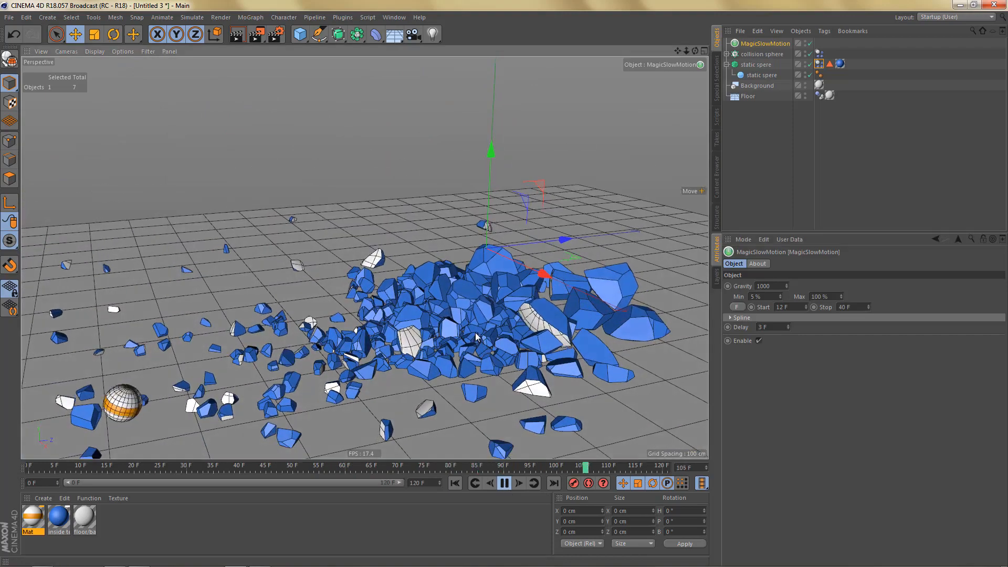
alt+middle_drag(469, 345, 470, 325)
alt+drag(471, 316, 476, 322)
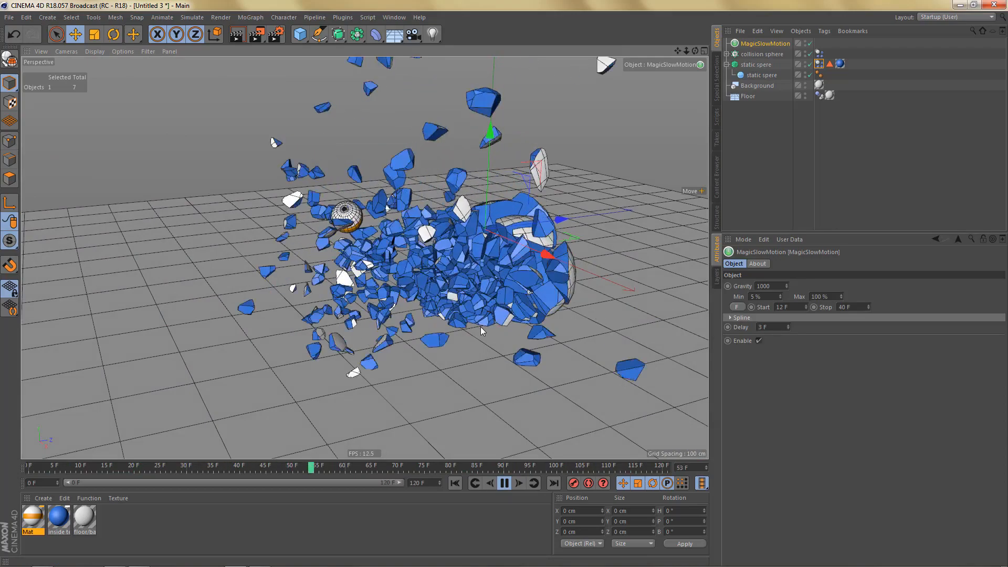
click(509, 486)
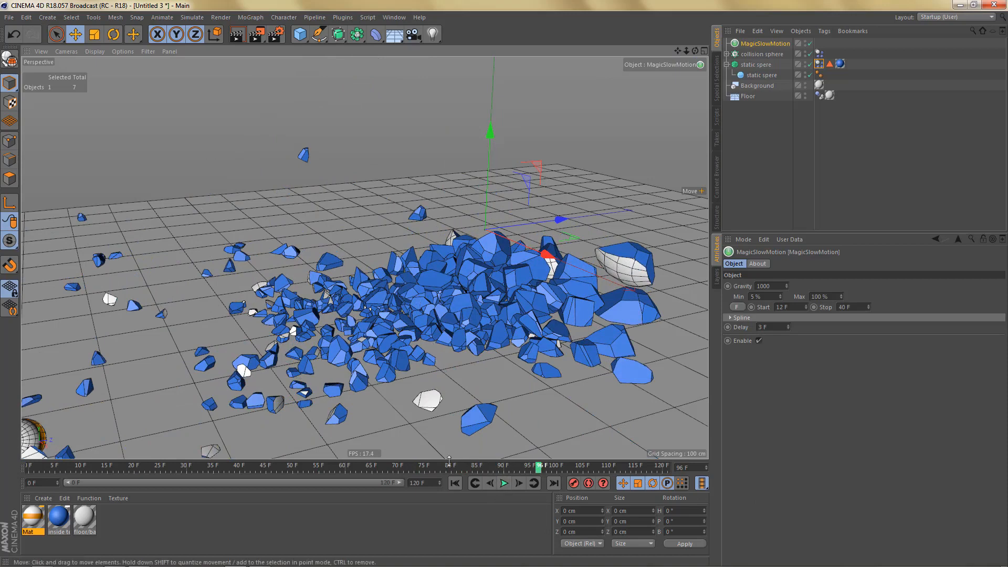
scroll(471, 294, up, 5)
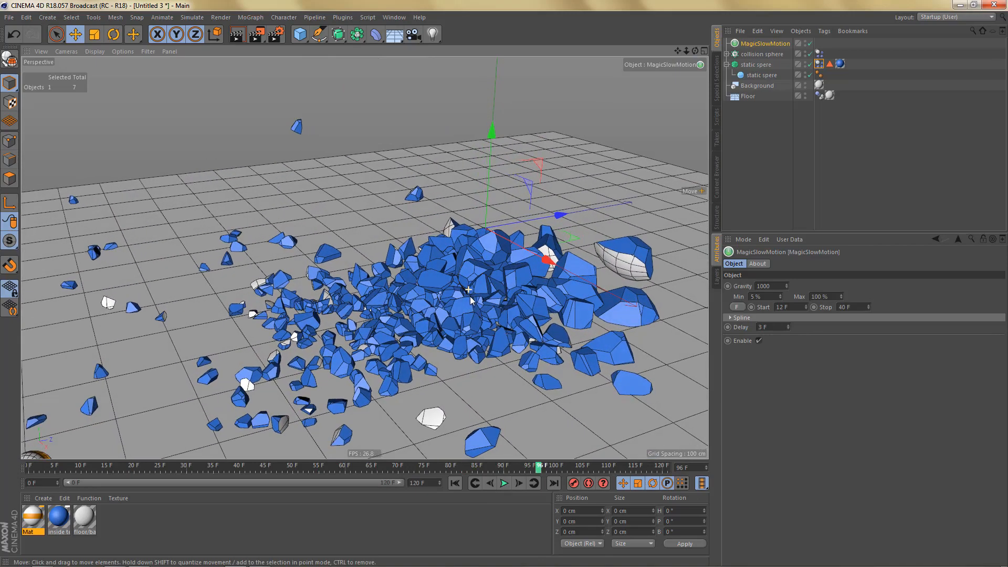
alt+drag(468, 293, 466, 293)
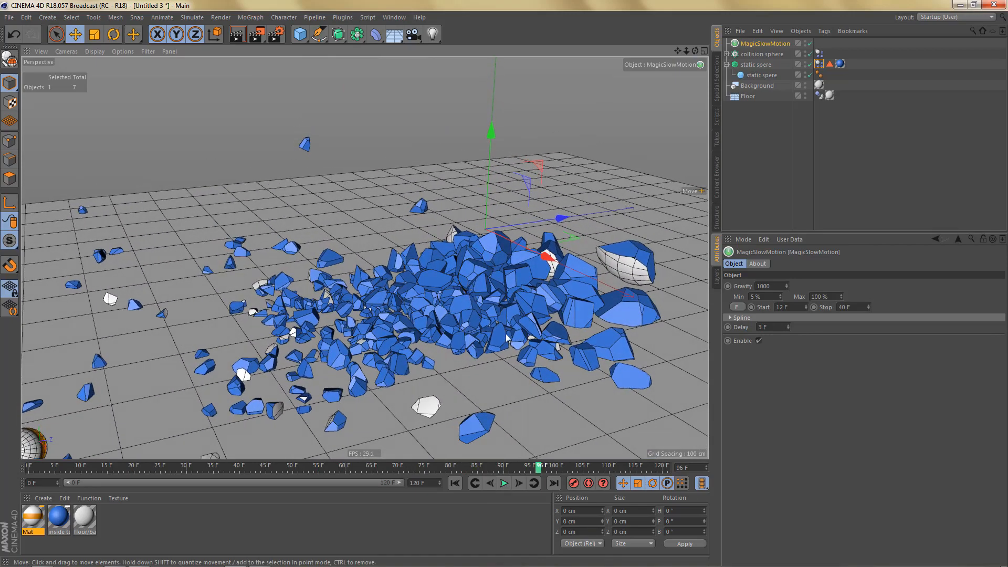
click(505, 483)
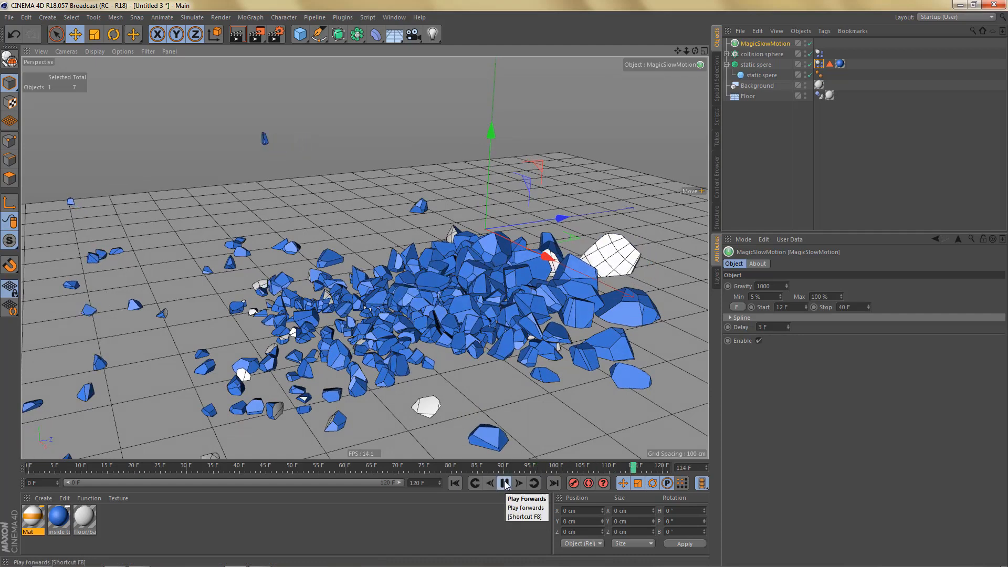
Step: Stop the playback at frame 7, before impact, render a preview in the viewport, and resume the simulation
click(506, 483)
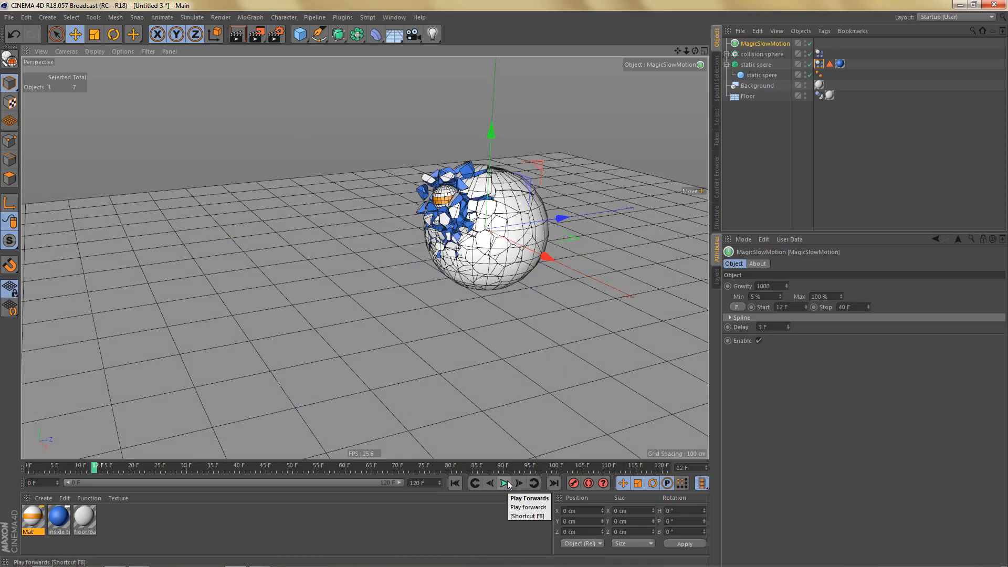
click(505, 484)
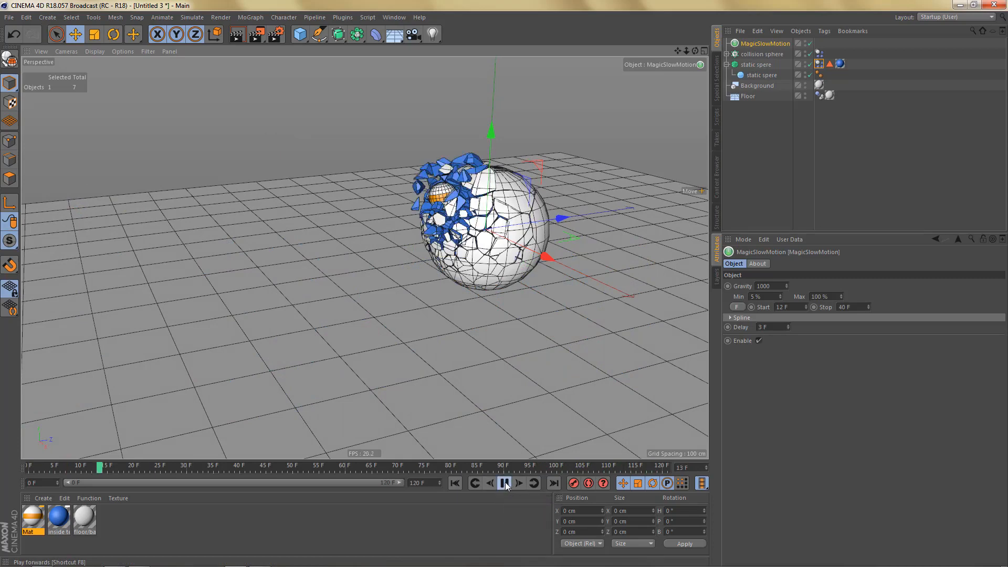
click(509, 486)
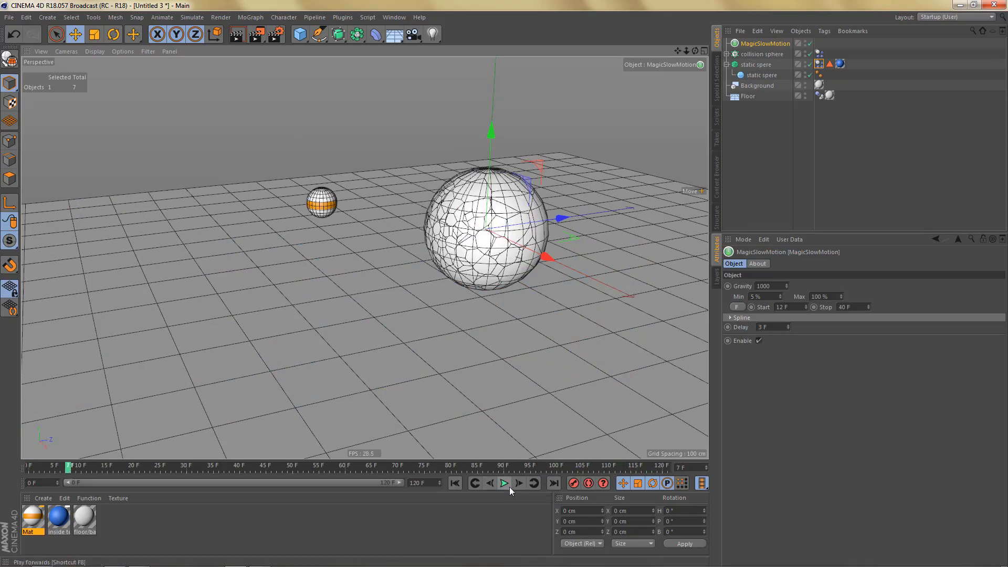
key(ctrl+r)
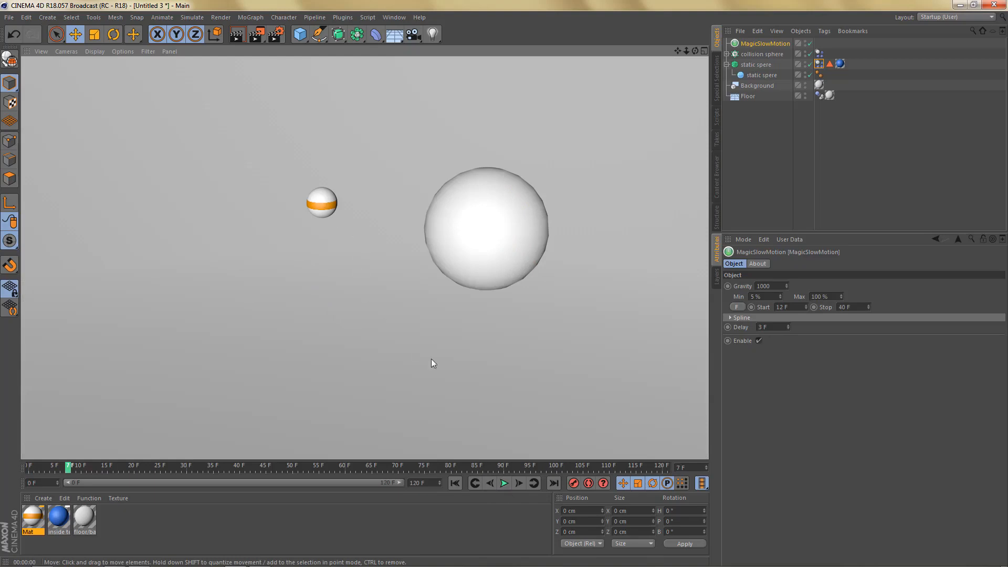
click(505, 483)
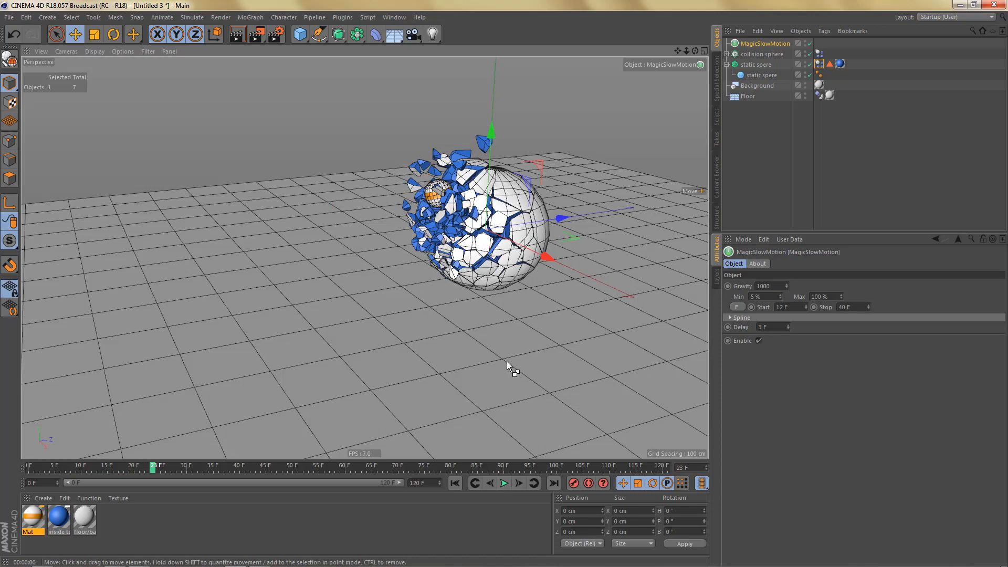
Step: Set the renderer to Physical and enable Motion Blur in the render settings
key(ctrl+b)
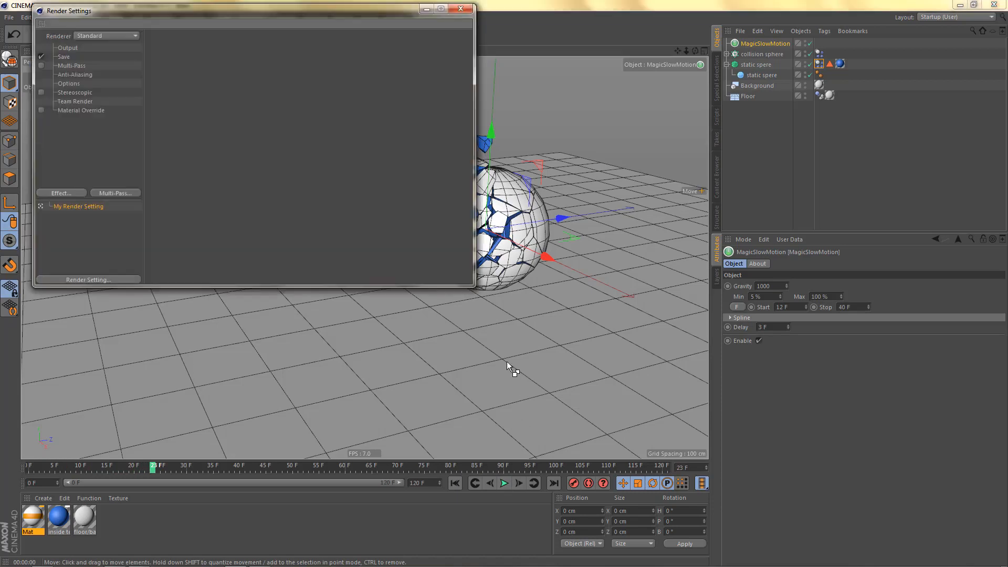
click(110, 35)
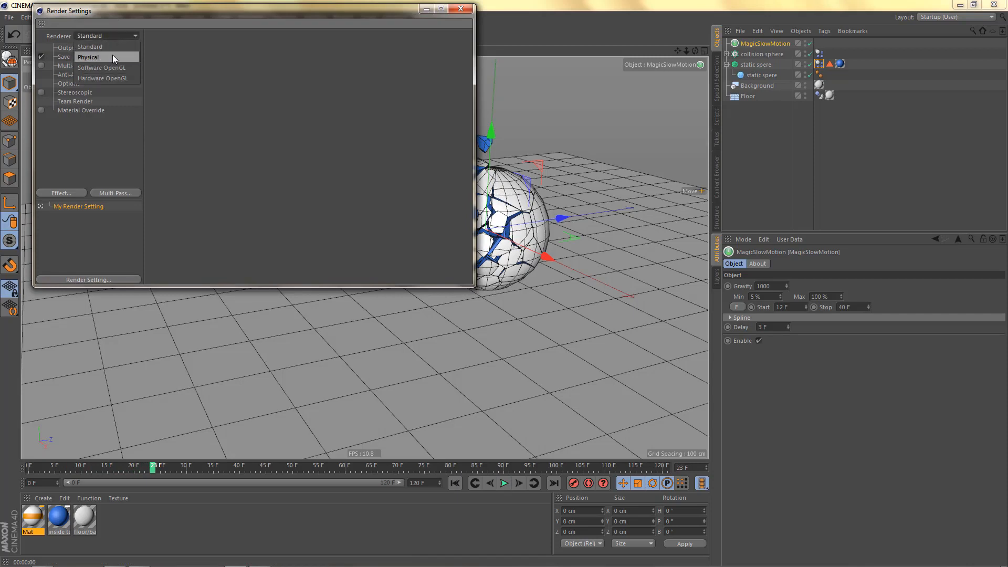
click(113, 57)
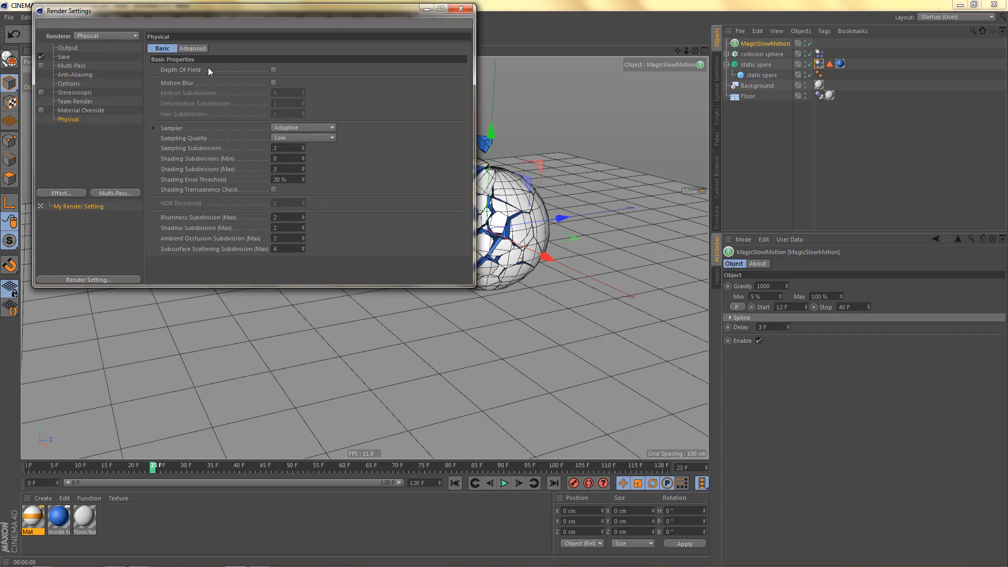
click(275, 82)
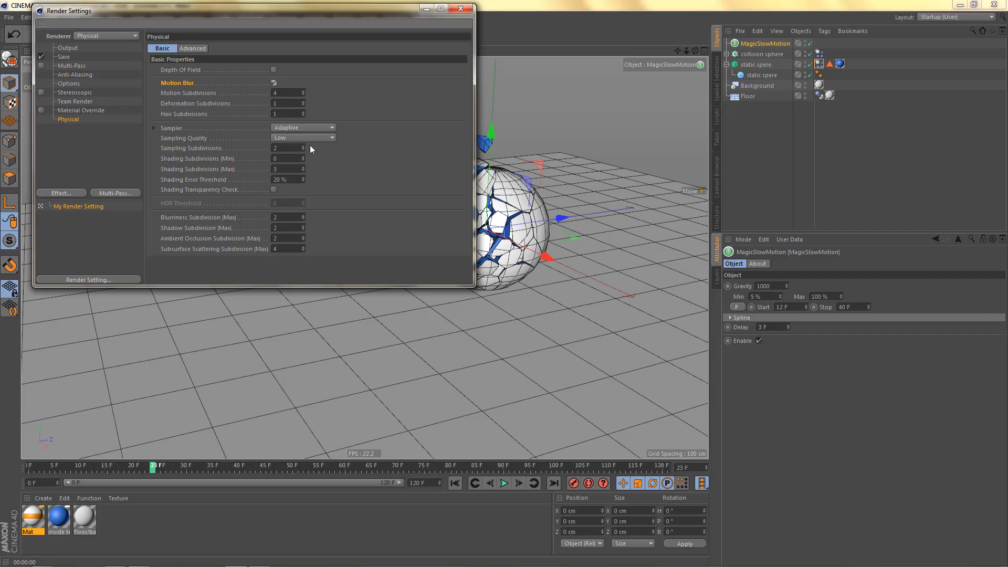
click(461, 9)
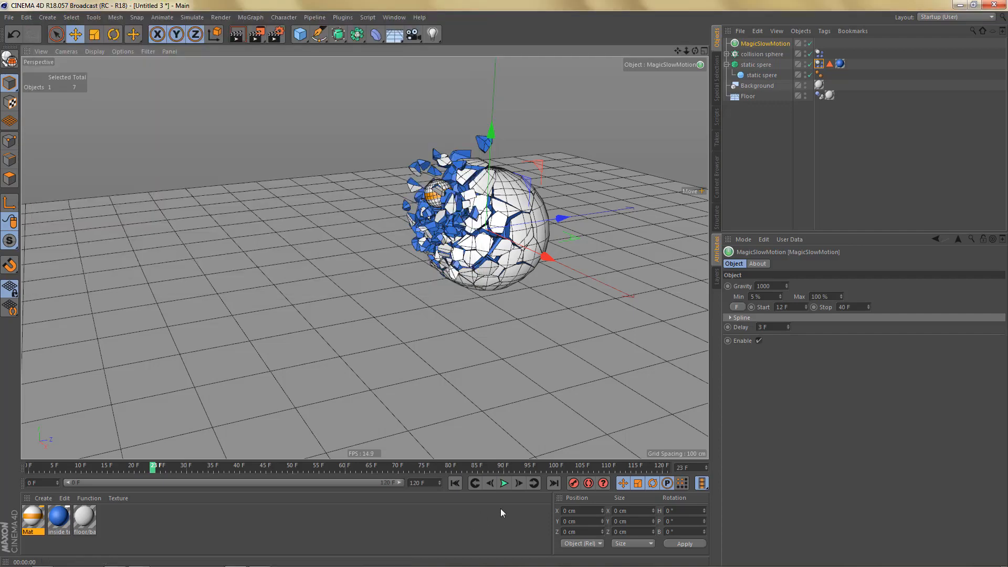
Step: Play from the start to frame 9, just before impact, and render that frame in the viewport and the Picture Viewer
click(457, 483)
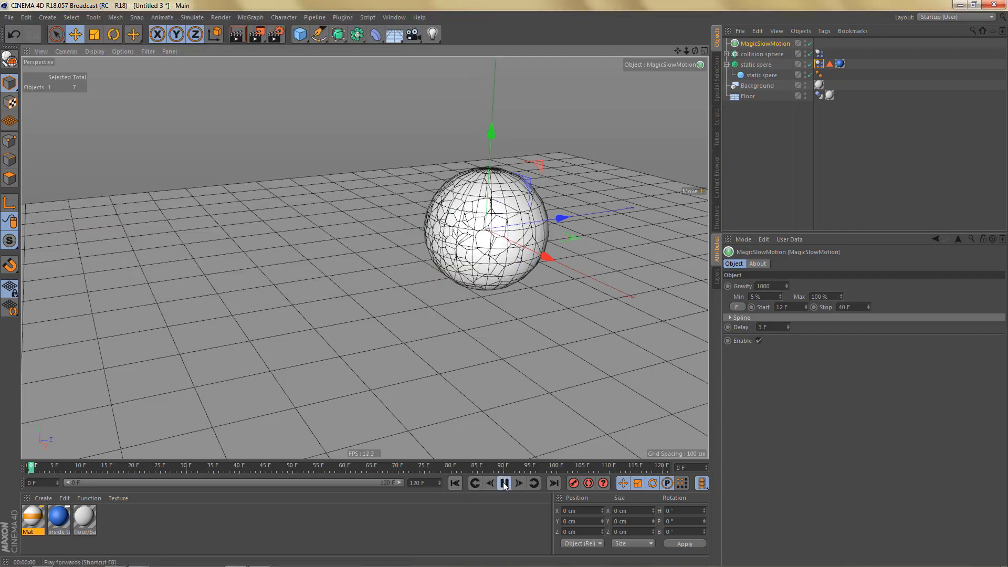
click(504, 483)
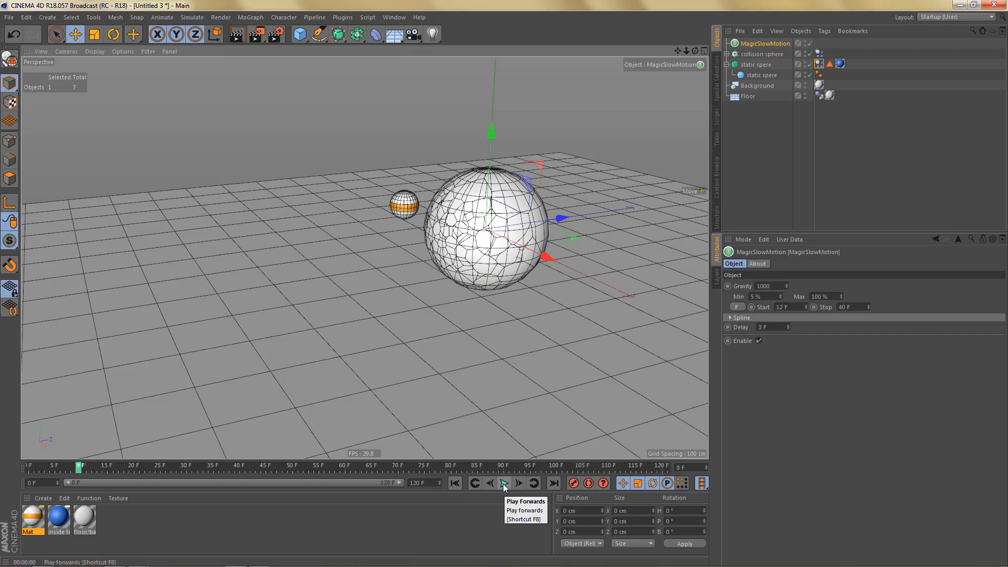
key(ctrl+r)
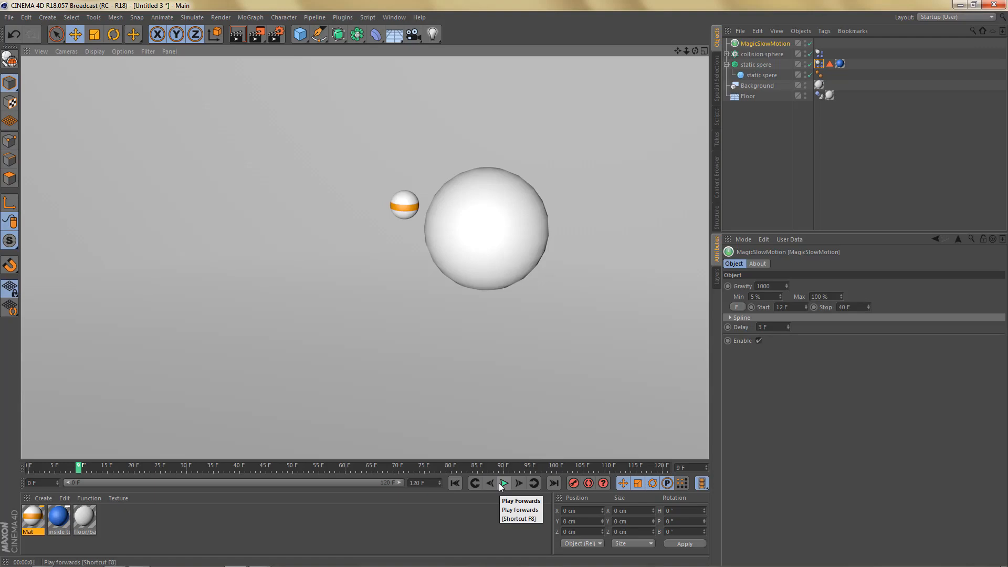
key(shift+r)
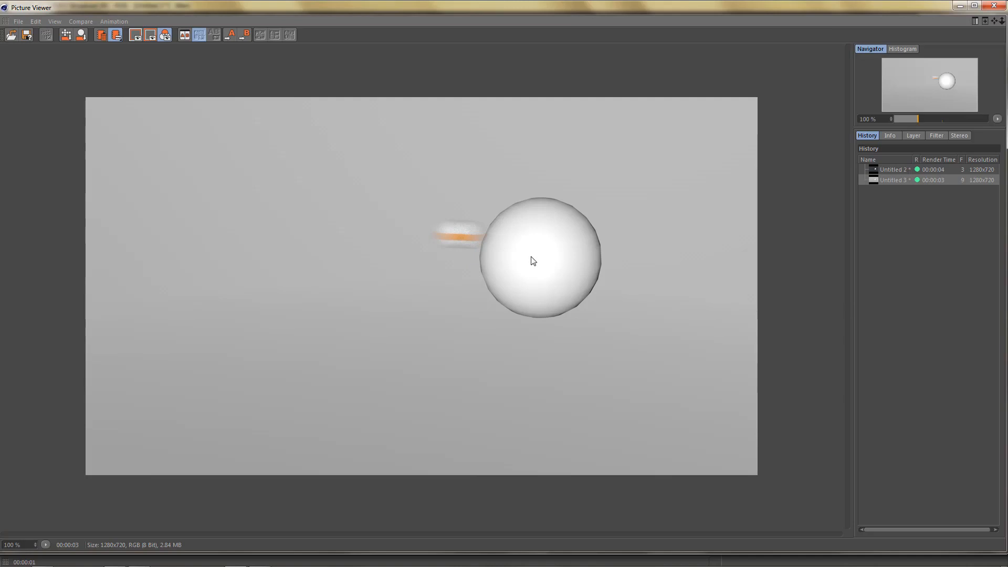
click(993, 6)
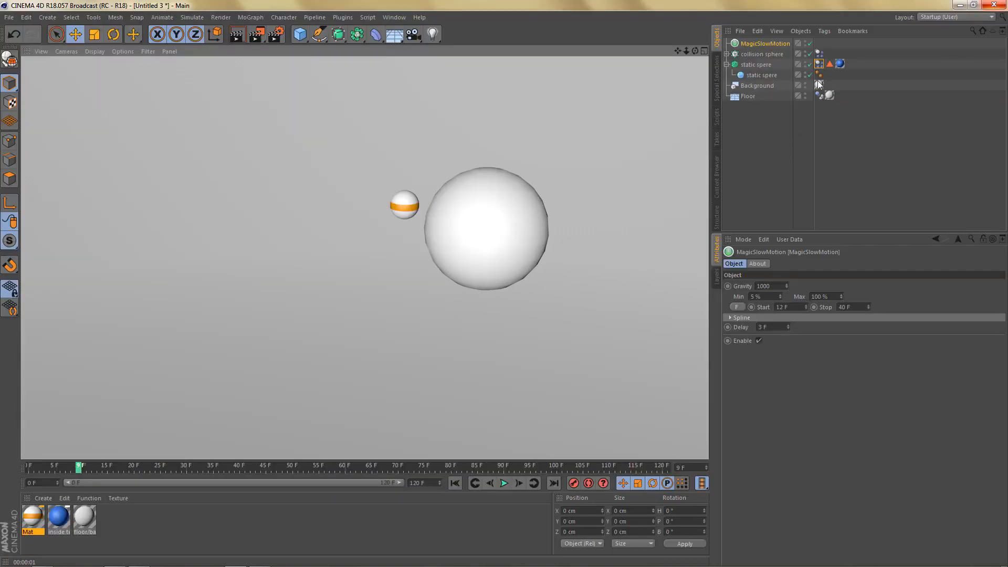
Step: Set the segments of the sphere inside the fracture object to 48 and render frame 9 to the Picture Viewer
click(745, 79)
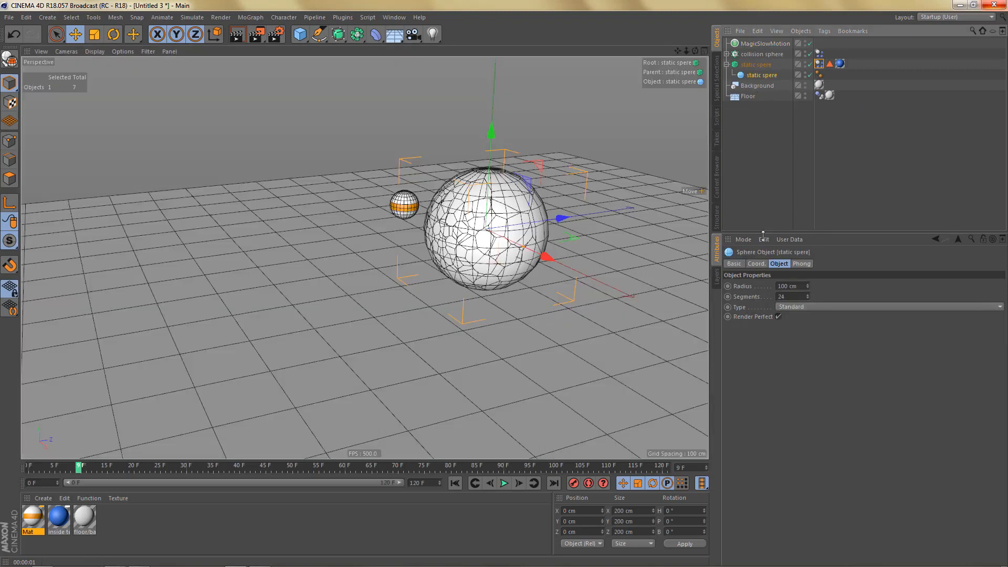
drag(795, 298, 739, 306)
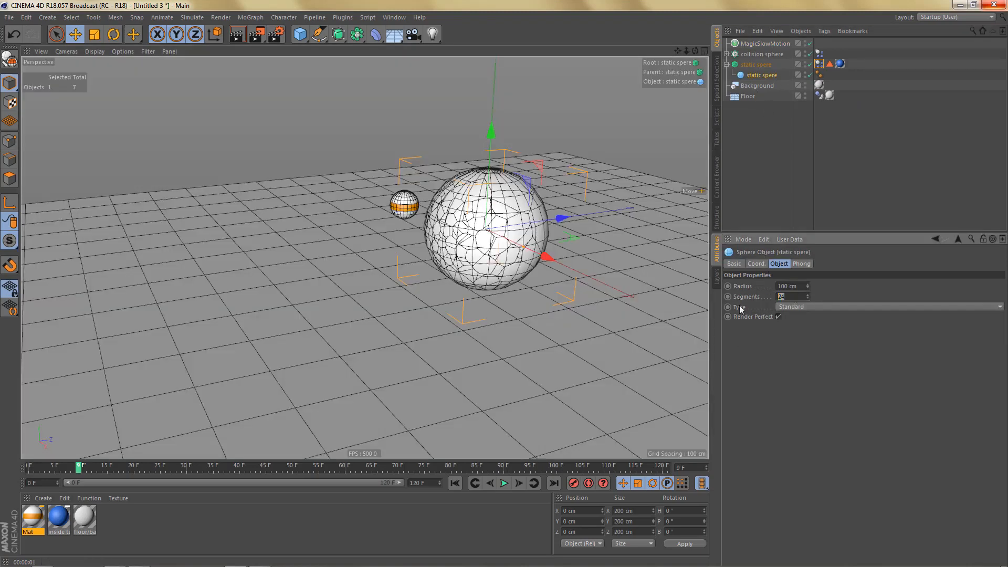
text(48)
key(Return)
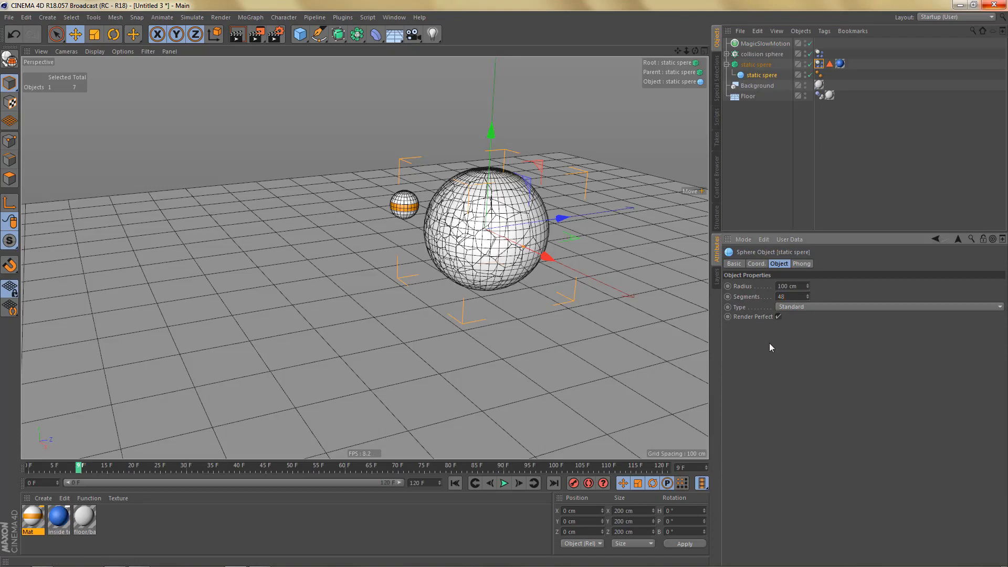
key(shift+r)
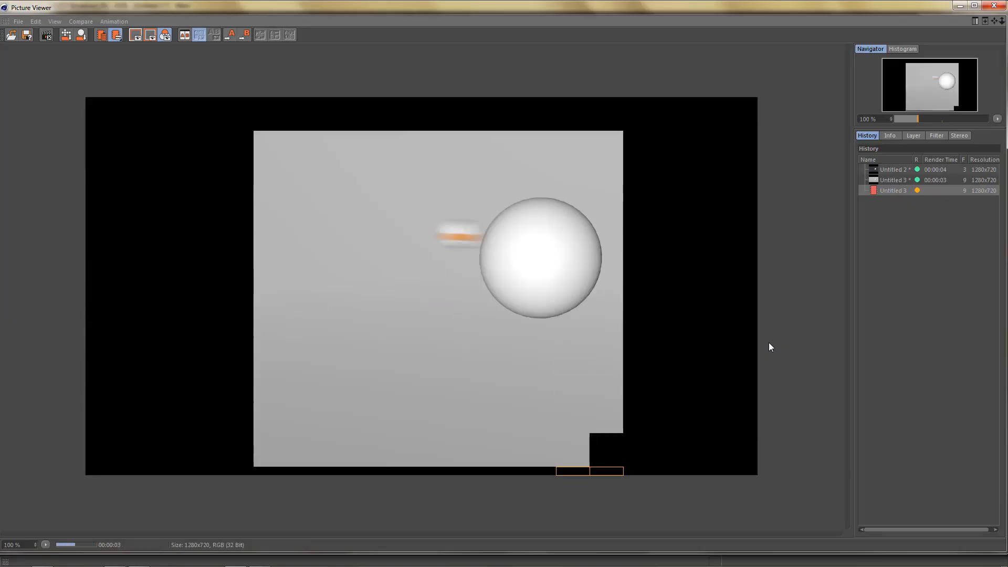
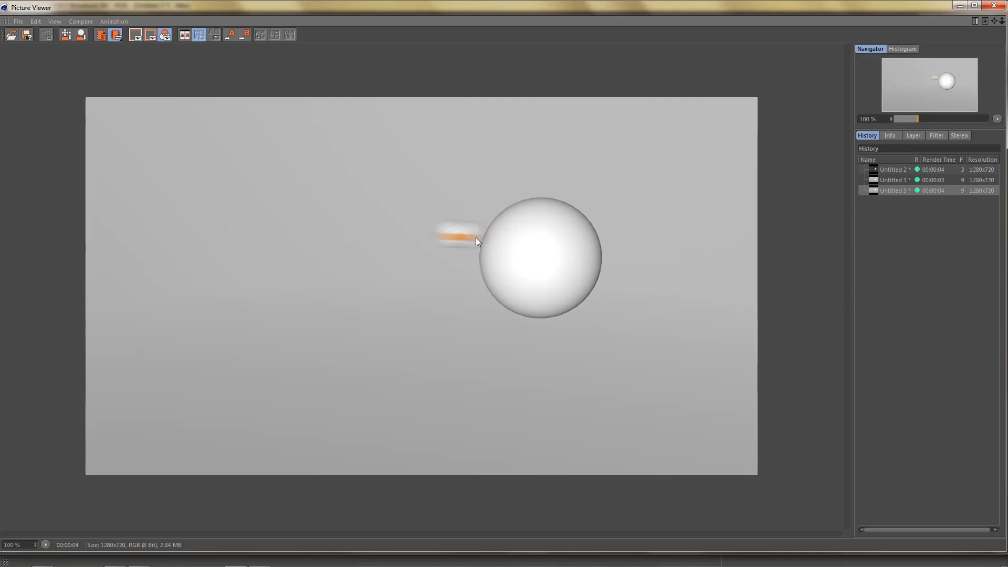
click(994, 6)
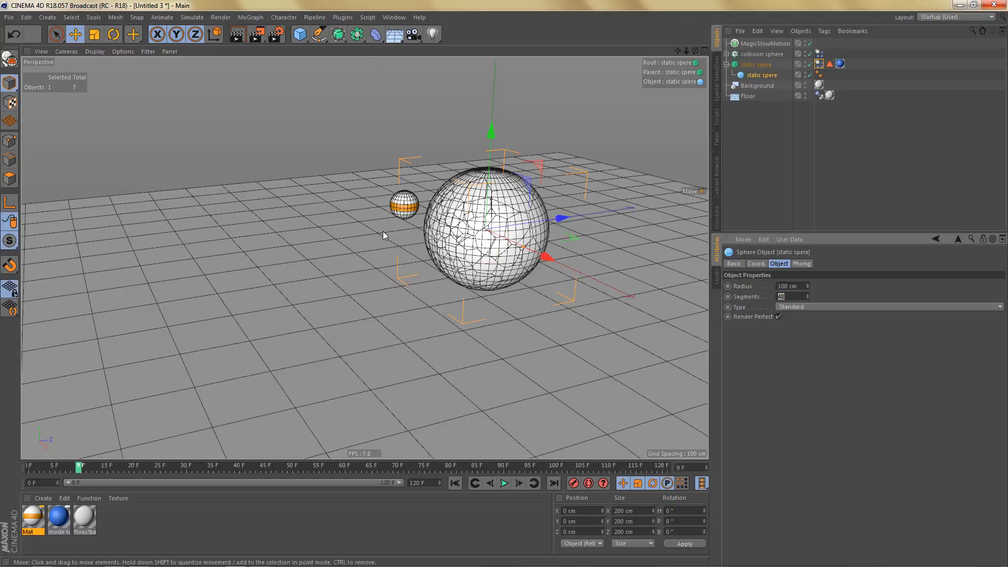
Step: Set the output range to frames 0 to 9, render it to the Picture Viewer, and stop the render partway through
key(ctrl+b)
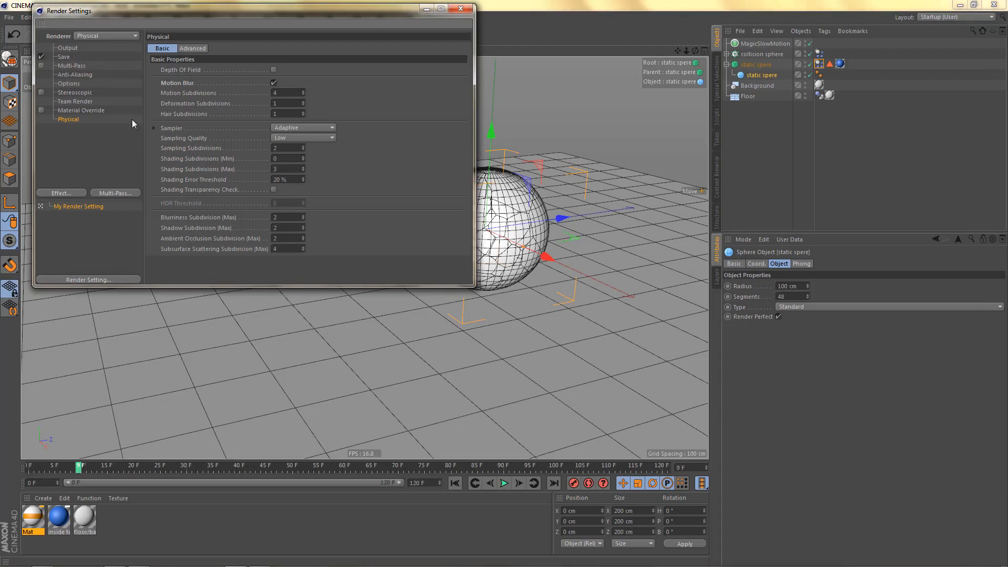
click(74, 46)
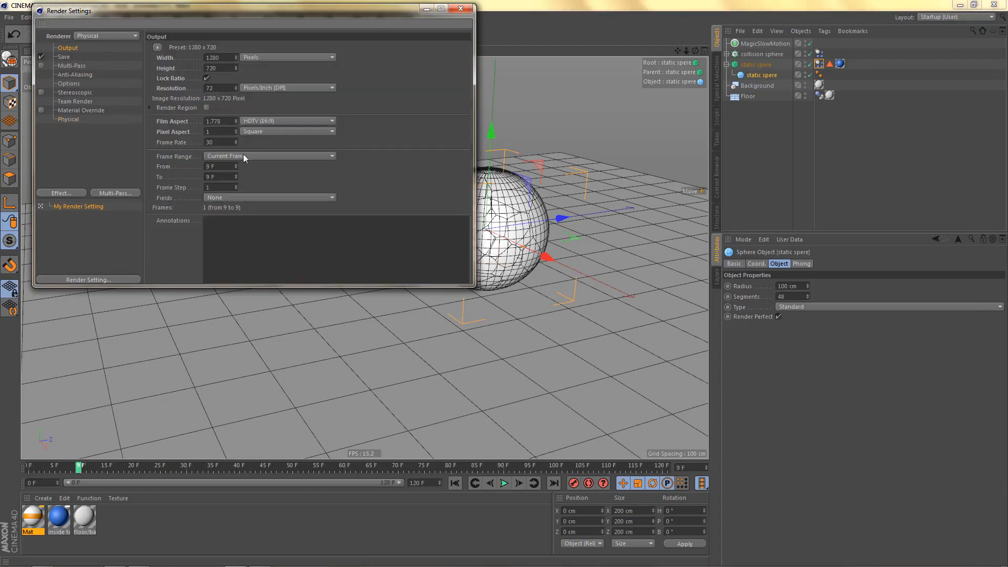
click(213, 167)
text(0)
key(Return)
key(shift+r)
click(533, 327)
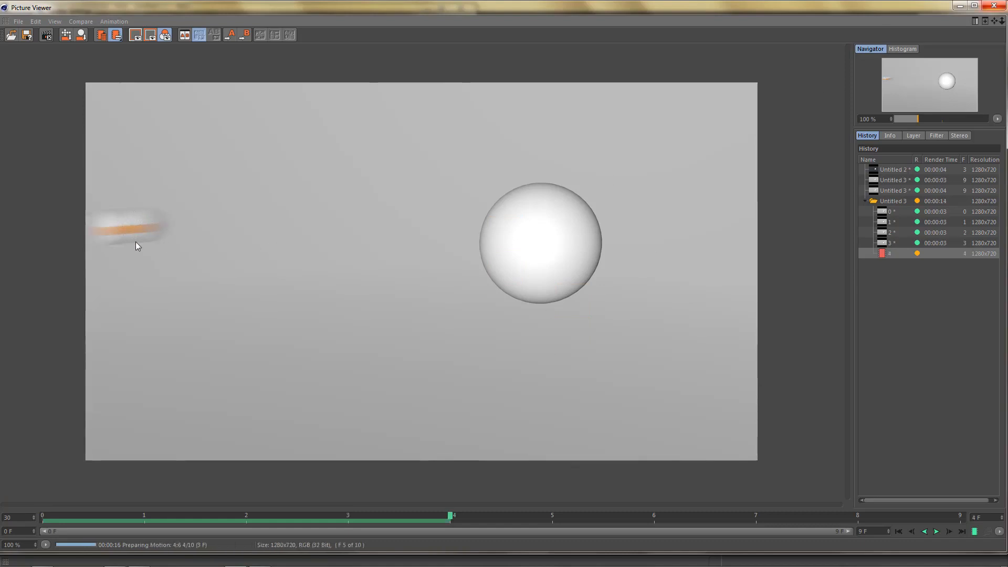
click(994, 6)
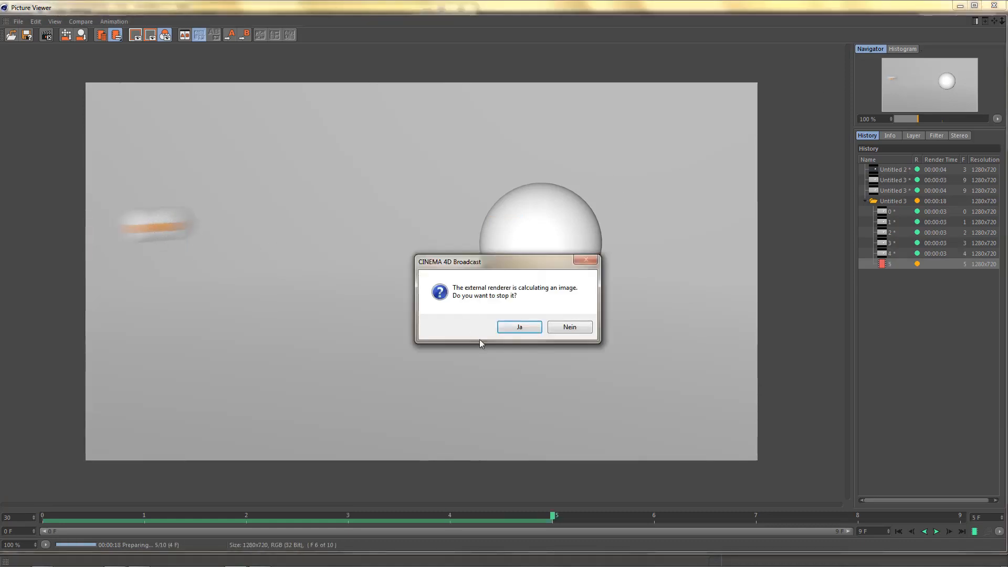
click(527, 328)
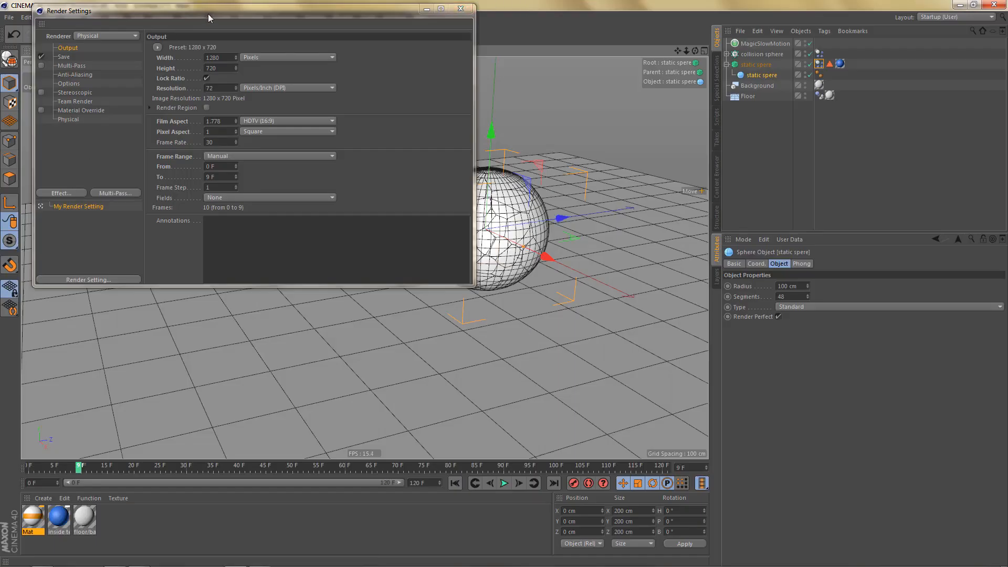
Step: Set the output width to 1920 pixels and the frame range to All Frames in the render settings
drag(208, 13, 412, 99)
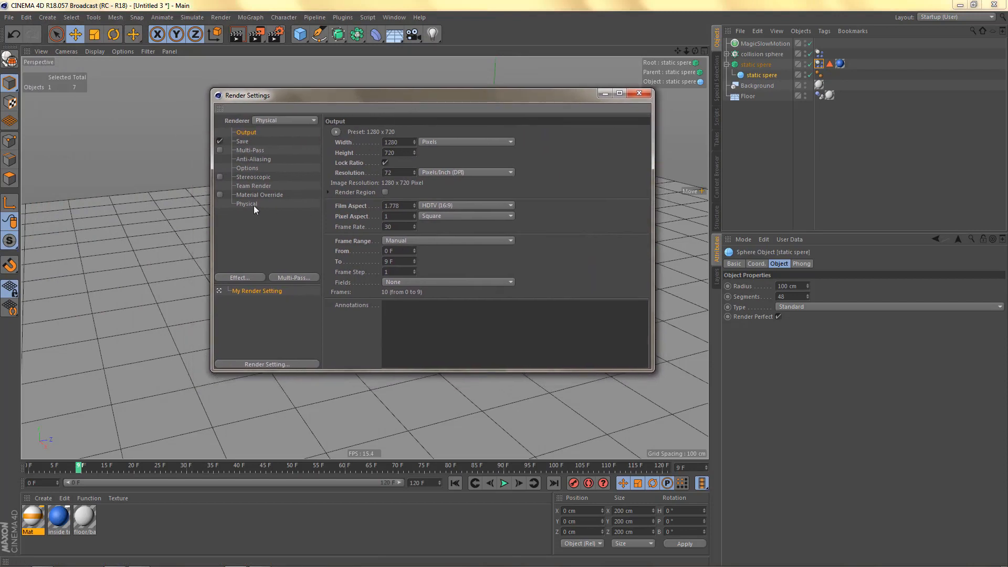
click(251, 204)
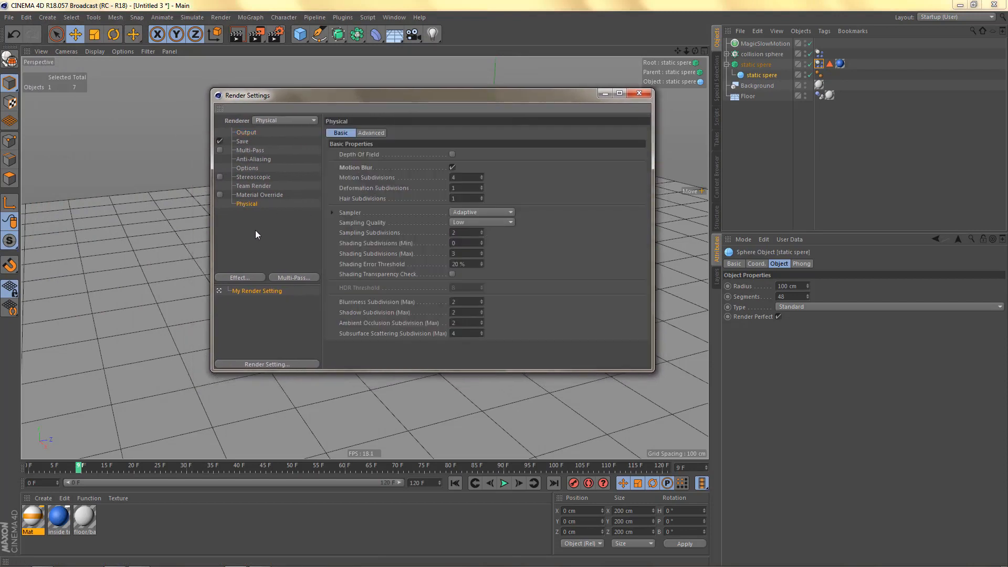
click(246, 133)
double_click(405, 142)
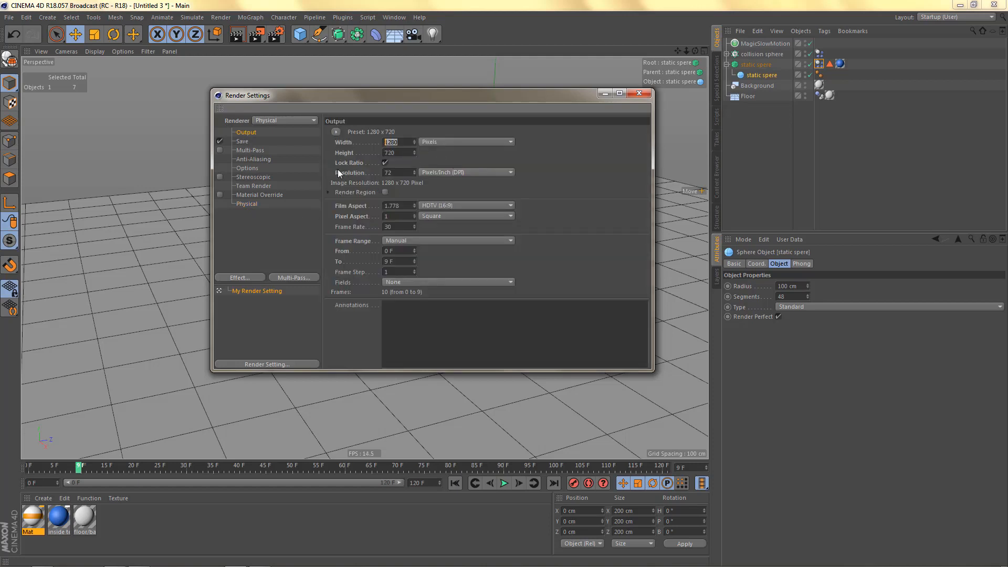
text(1920)
key(Return)
click(427, 242)
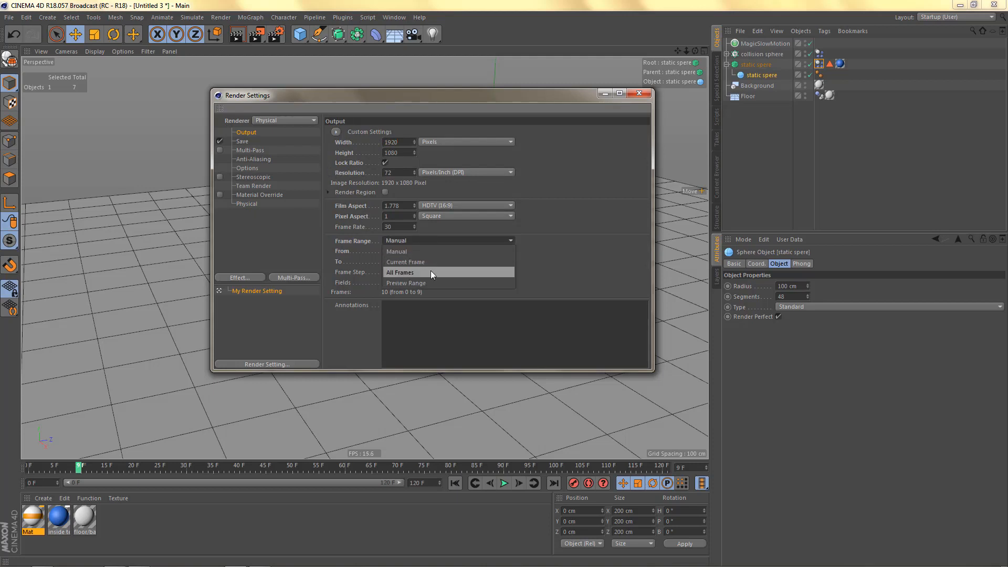
click(432, 273)
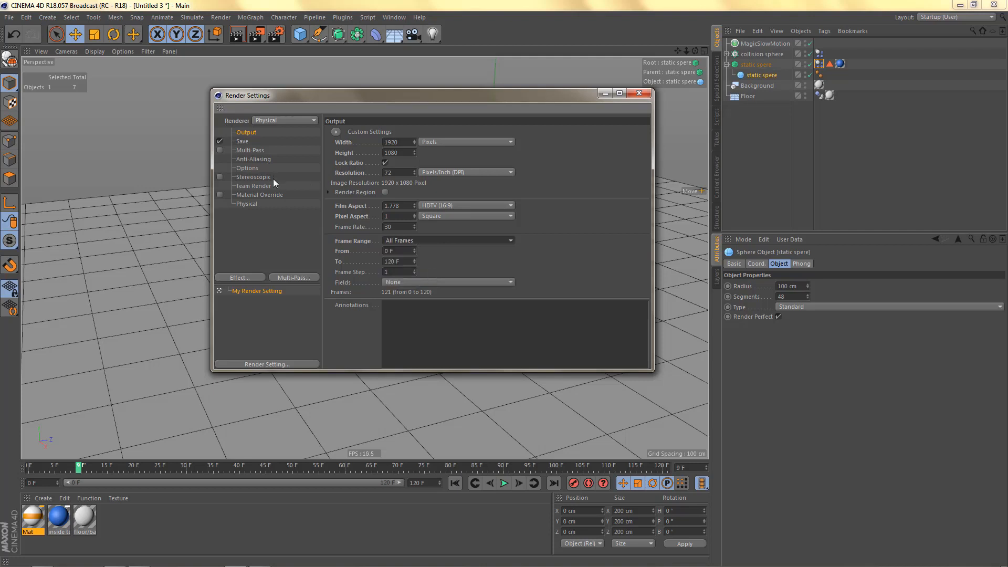
Step: Set the Physical renderer's sampling quality to Automatic and add the Ambient Occlusion effect
click(255, 204)
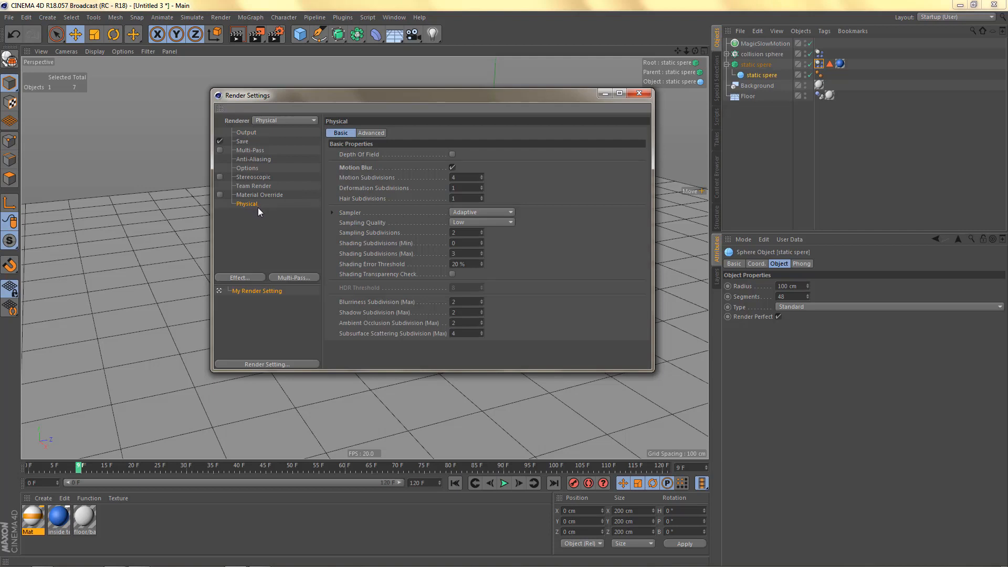
click(465, 223)
click(480, 265)
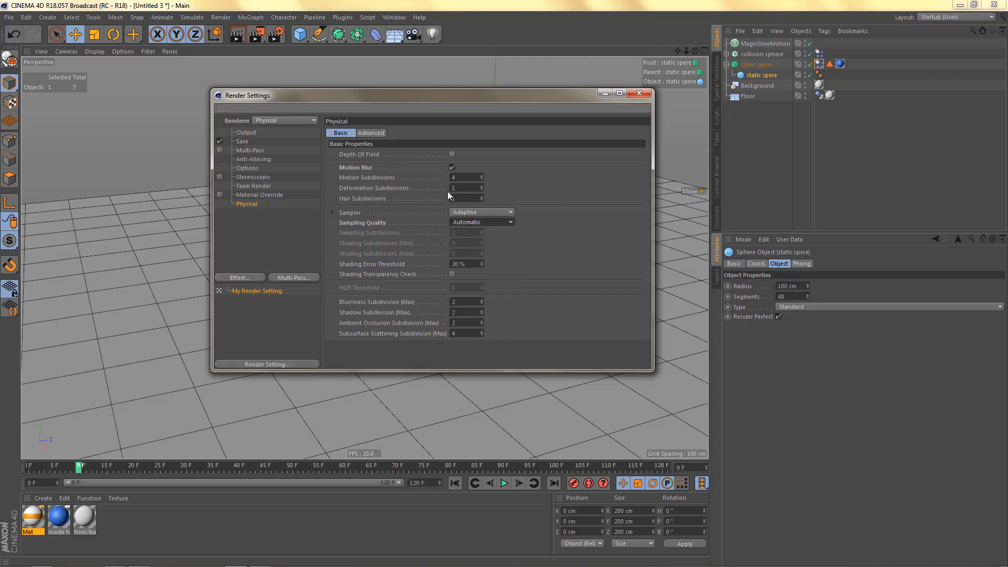
click(263, 159)
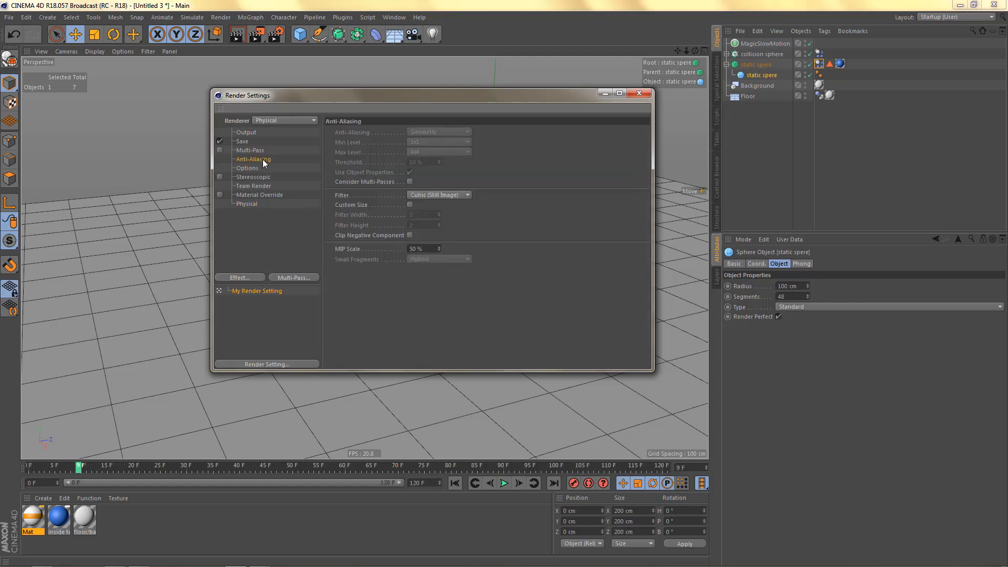
click(256, 205)
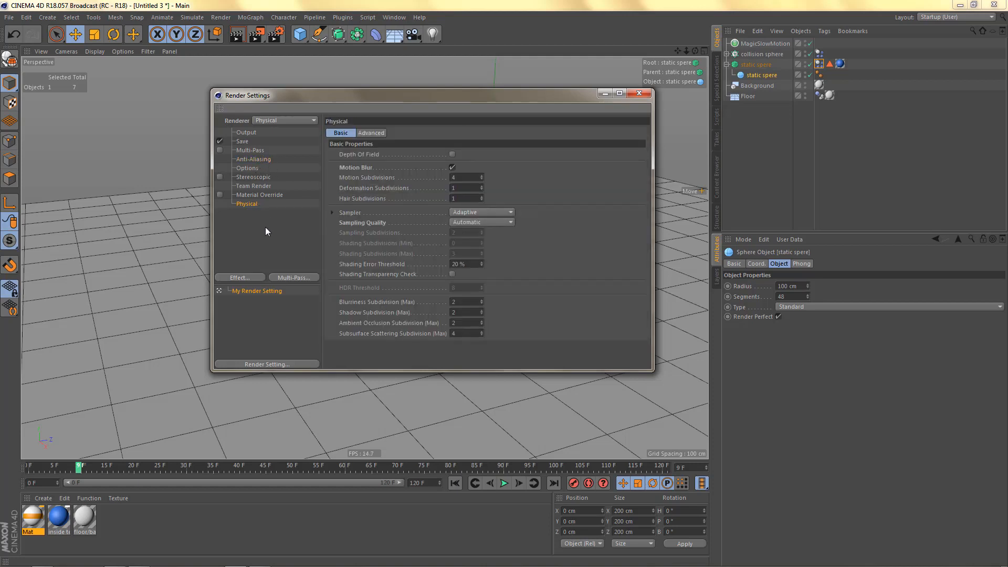
right_click(264, 227)
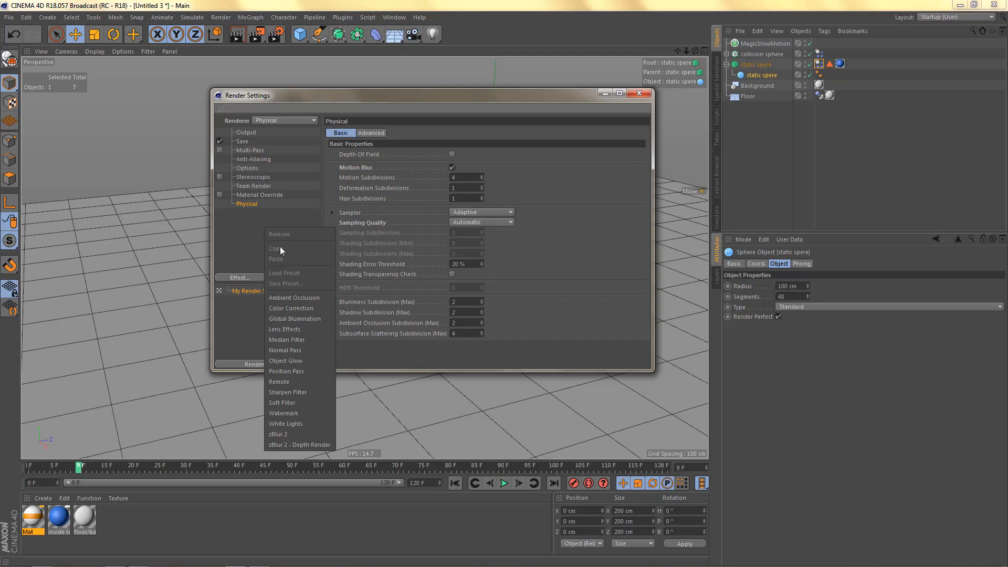
click(294, 298)
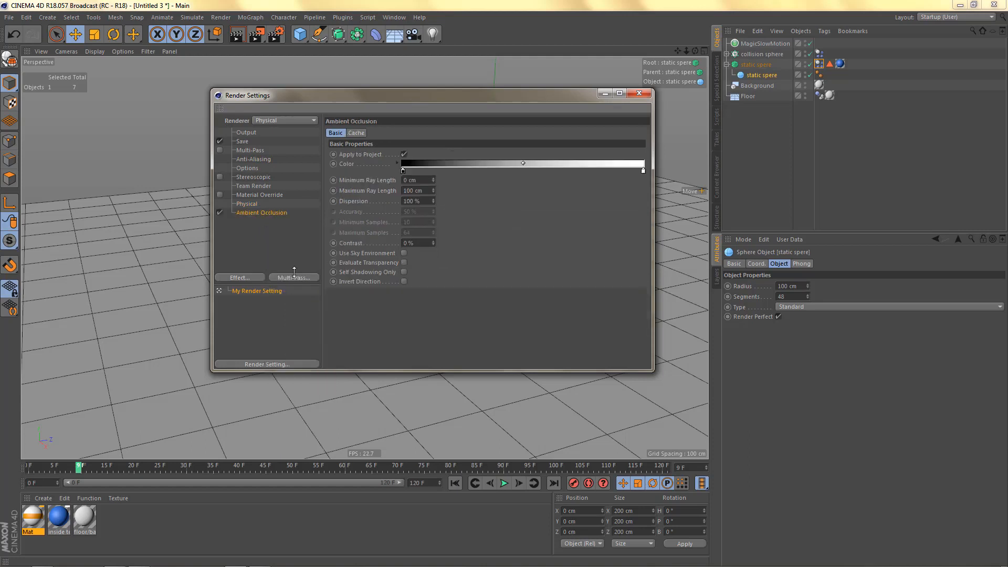
Step: Set the Physical renderer's shading error threshold to 10% and the blurriness and ambient occlusion subdivisions to 5
click(267, 204)
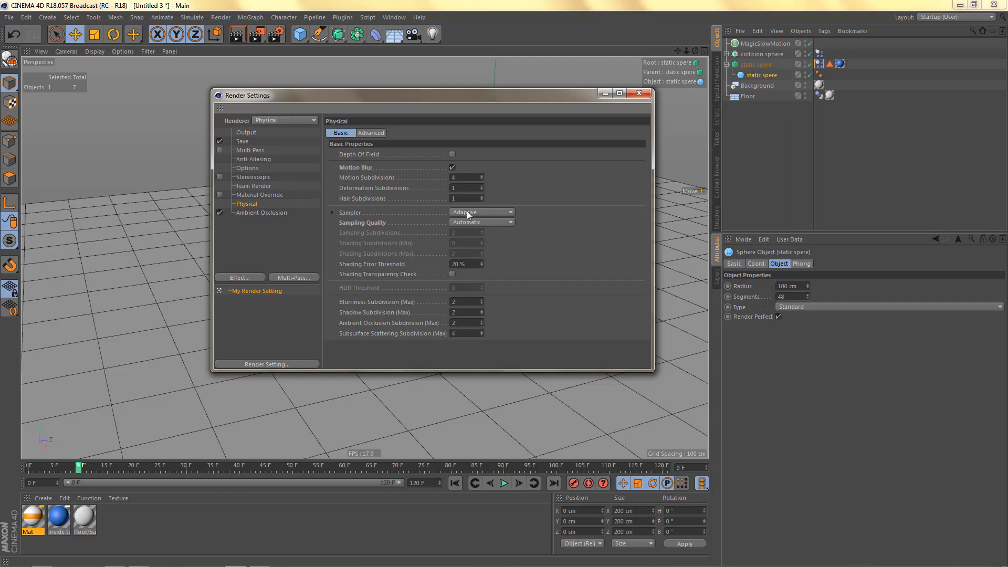
drag(467, 264, 414, 265)
text(10)
key(Return)
text(5)
key(Tab)
text(5)
key(Return)
Step: Set the maximum subsurface scattering subdivision to 0 and the maximum shadow subdivision to 4
click(466, 333)
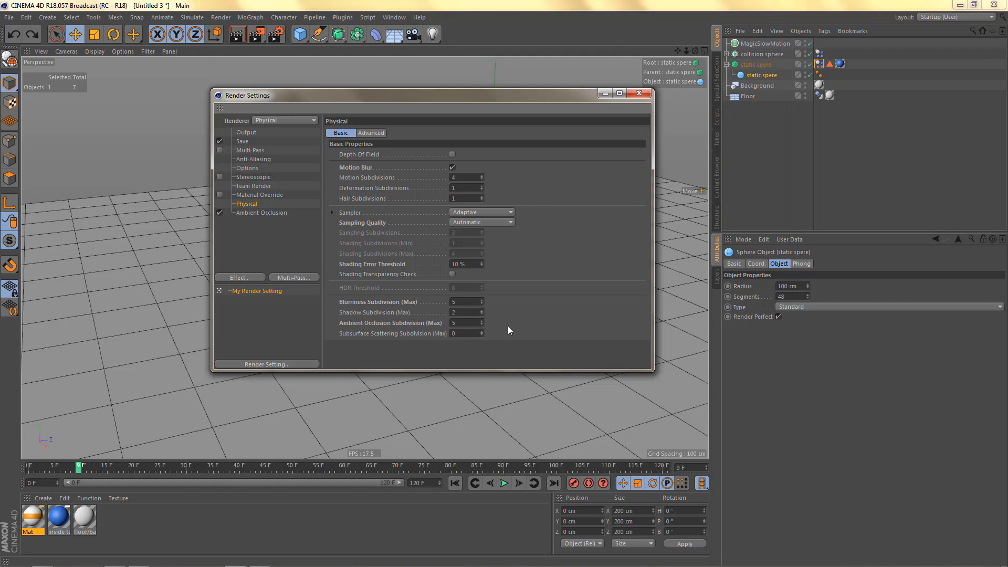
key(Return)
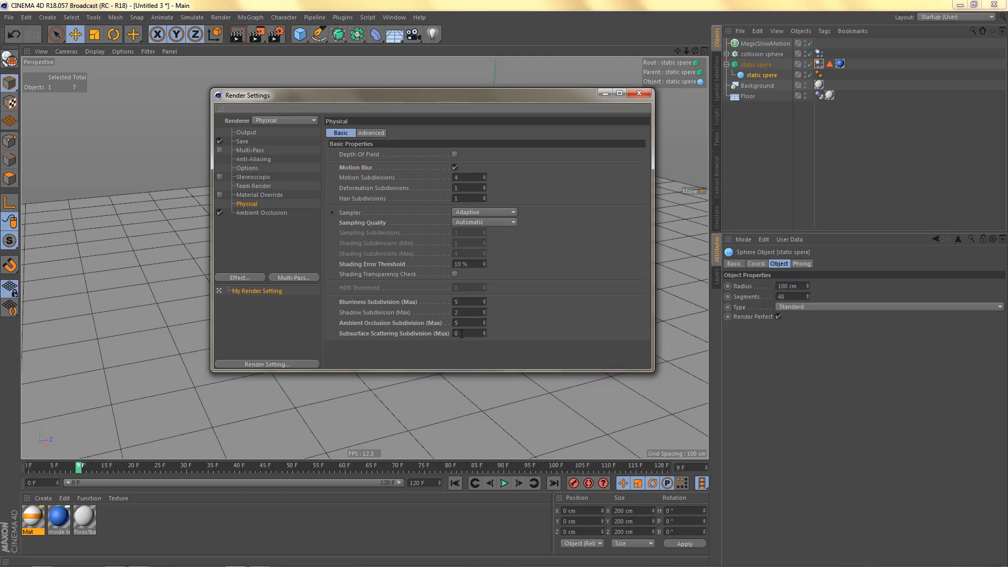
drag(450, 311, 445, 320)
text(4)
key(Return)
Step: Set the output width to 1280 pixels and the frame range to Current Frame, and close the render settings
click(243, 133)
drag(398, 142, 355, 138)
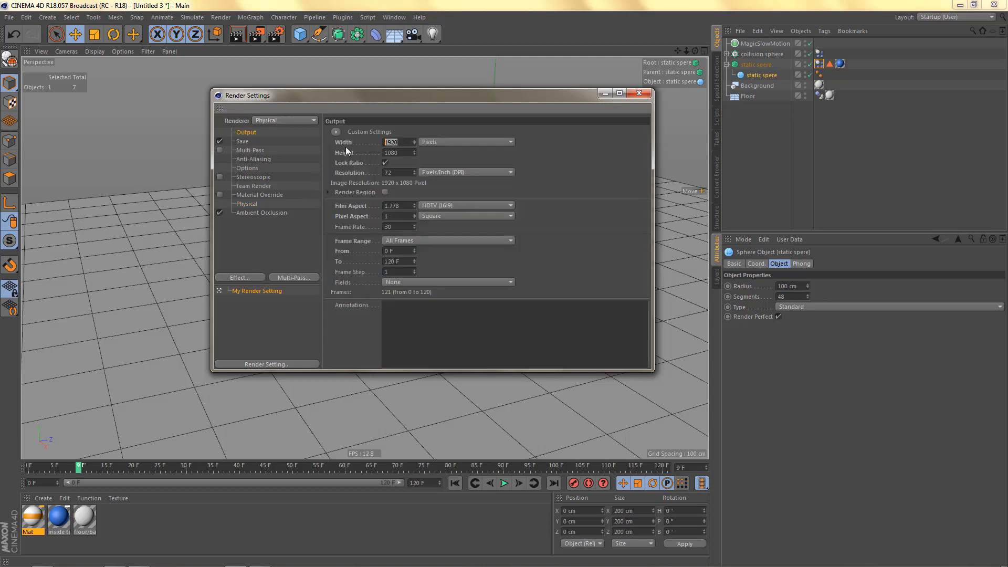
text(1280)
key(Return)
click(407, 241)
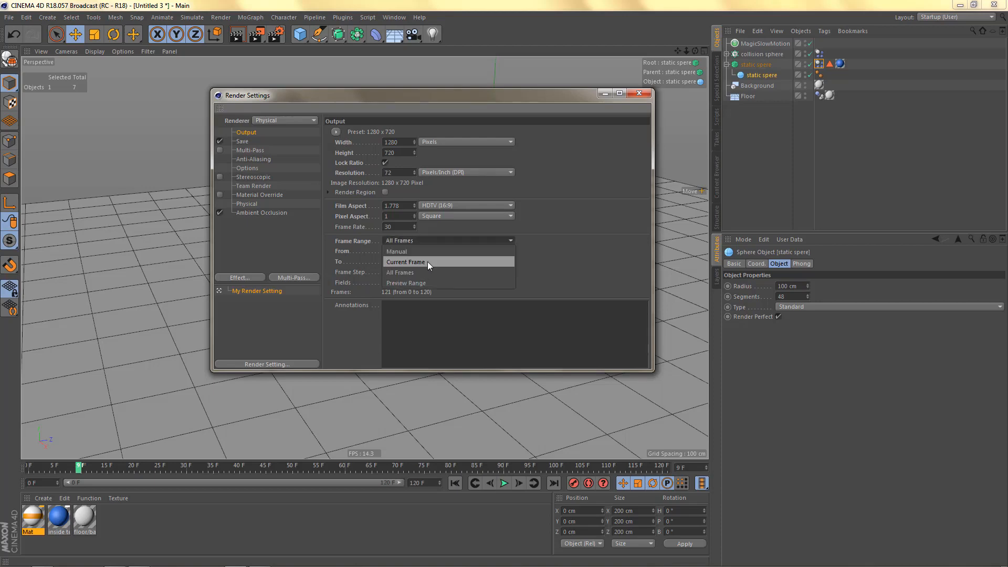
click(427, 261)
click(639, 93)
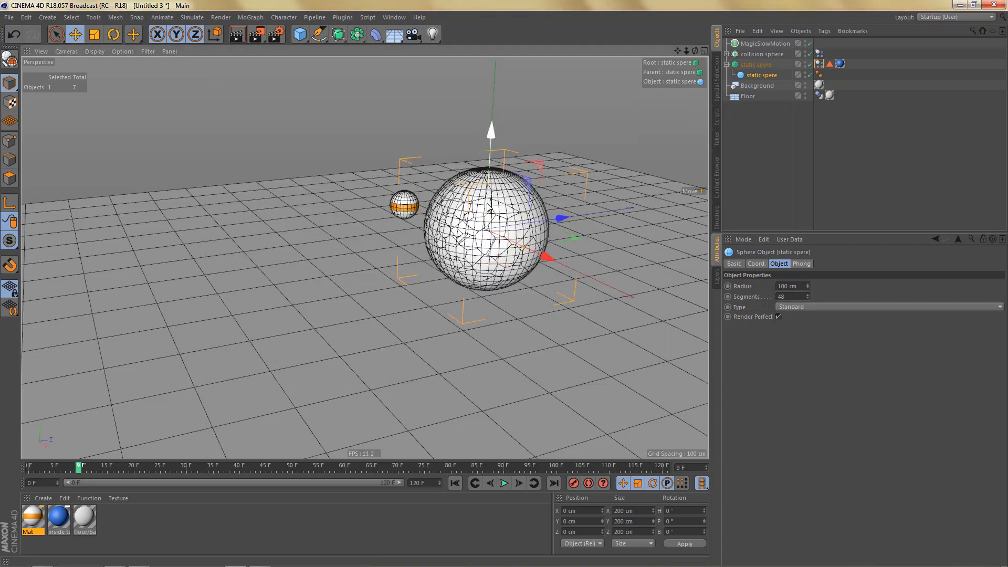
Step: Render frame 9 to the Picture Viewer and compare it with the earlier render of frame 5
key(shift+r)
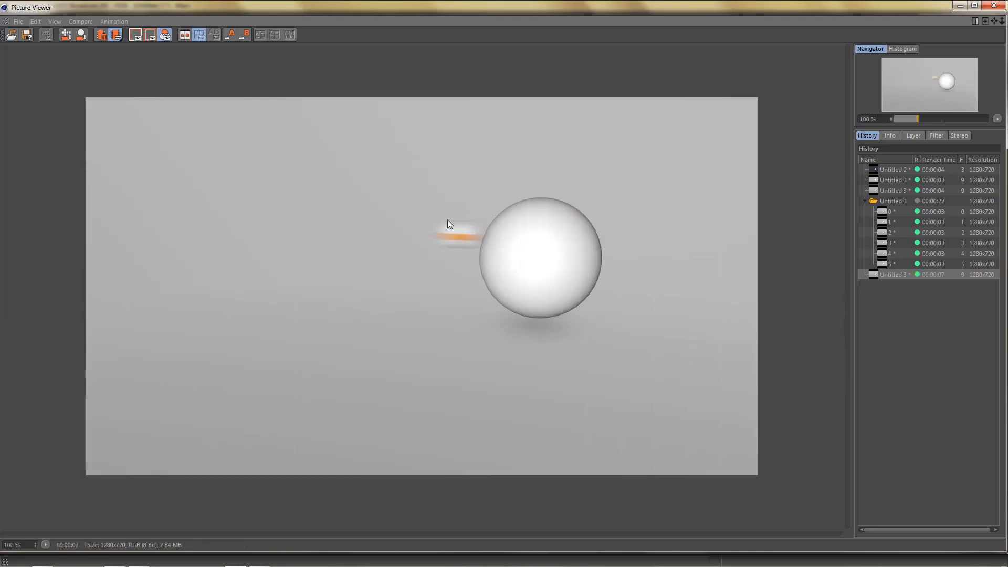
click(889, 274)
click(894, 263)
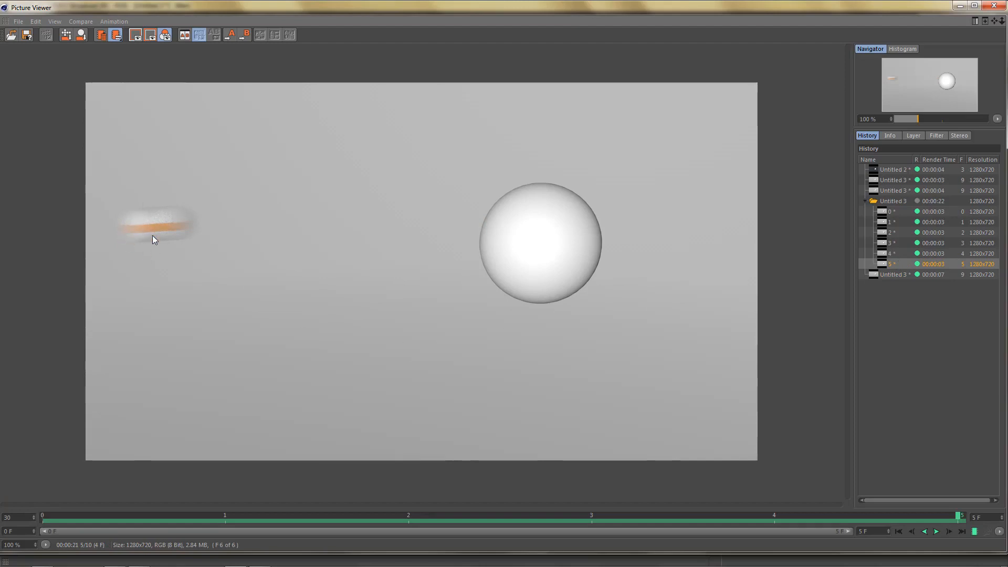
click(892, 274)
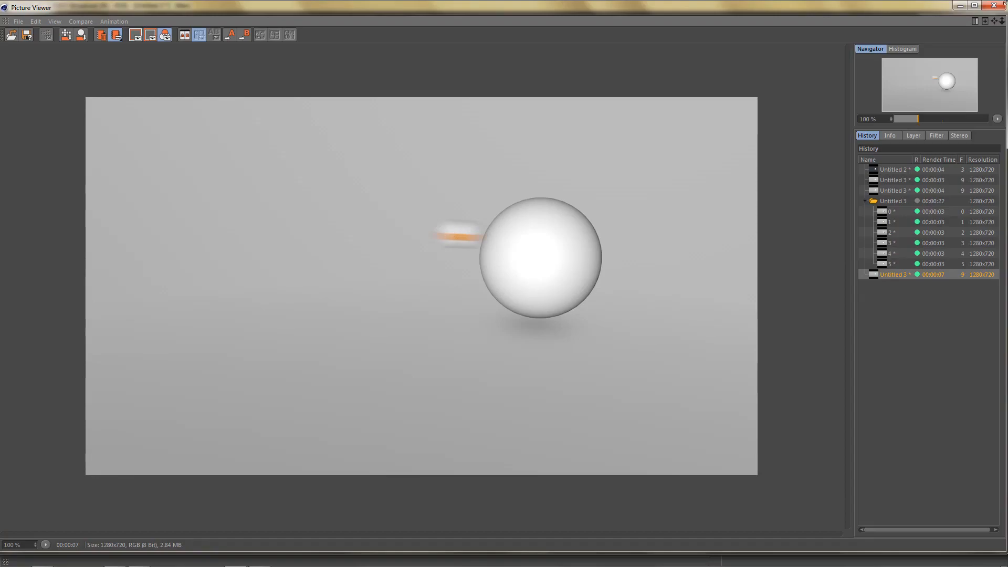
click(1002, 4)
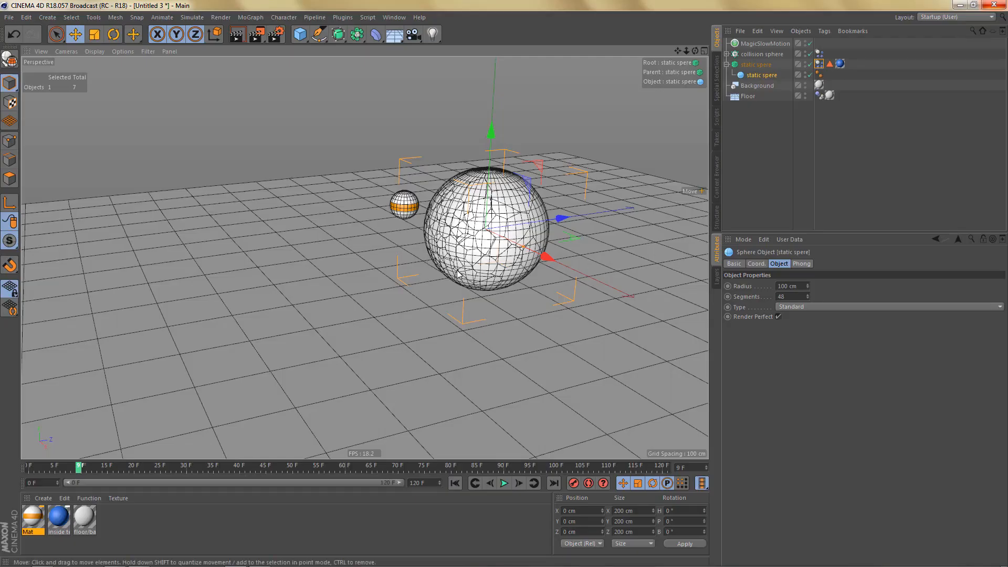
Step: Set the maximum blurriness and ambient occlusion subdivisions to 4 and render the current frame to the Picture Viewer
key(ctrl+b)
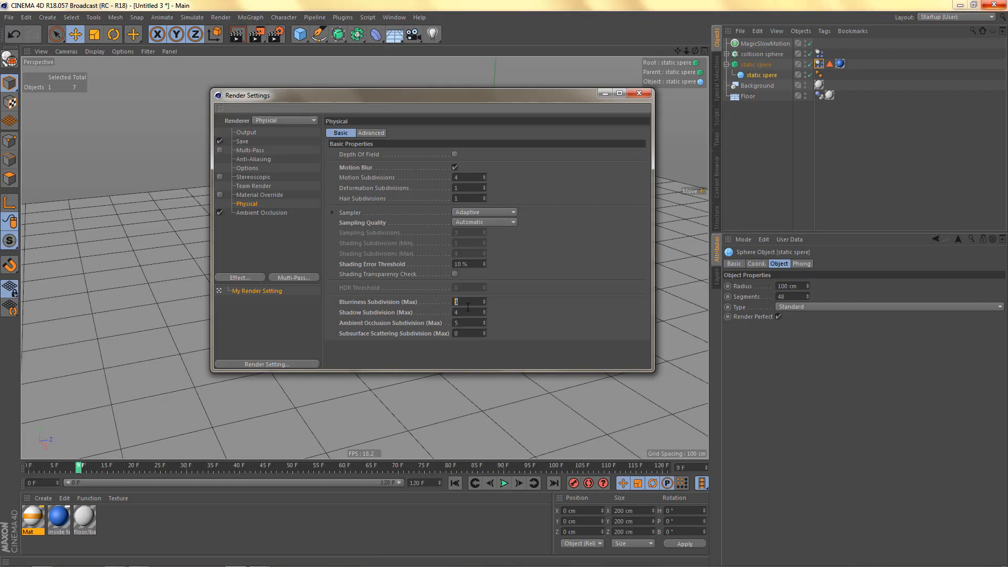
text(4)
key(Return)
text(4)
key(Return)
key(shift+r)
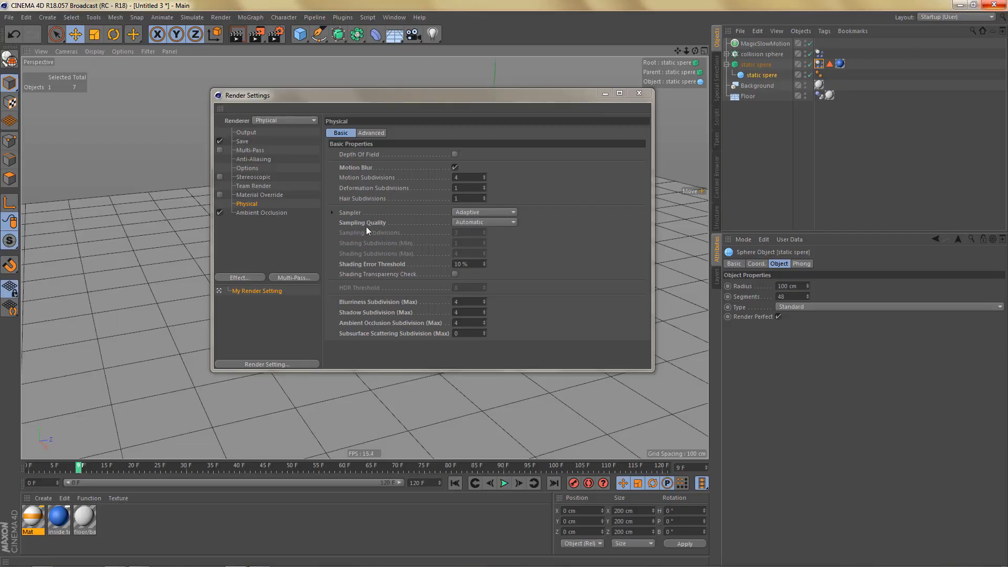
Step: Set the output width to 1920 pixels, review the Physical renderer options, and close the render settings
click(247, 133)
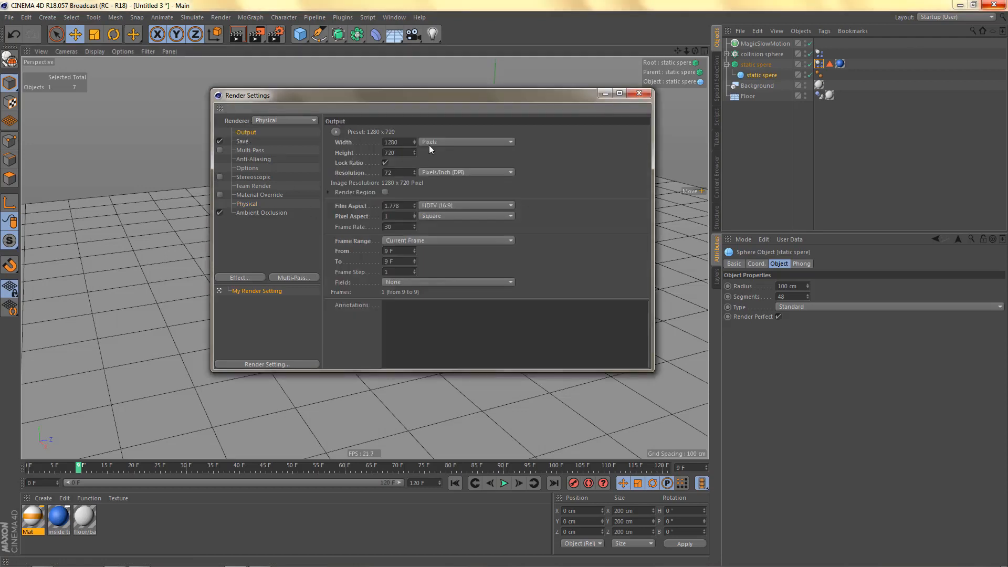
double_click(406, 146)
text(1920)
key(Return)
click(254, 204)
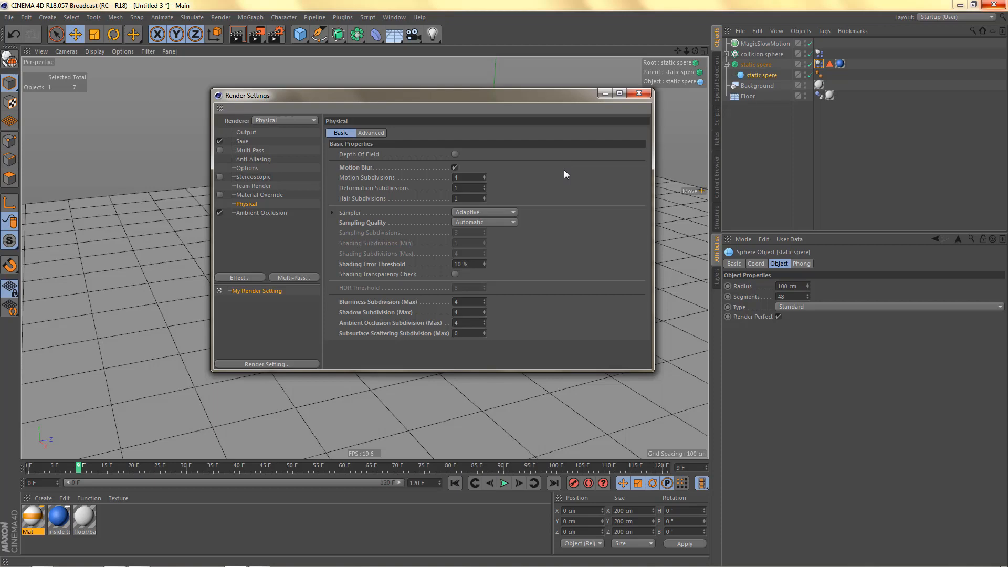
click(640, 95)
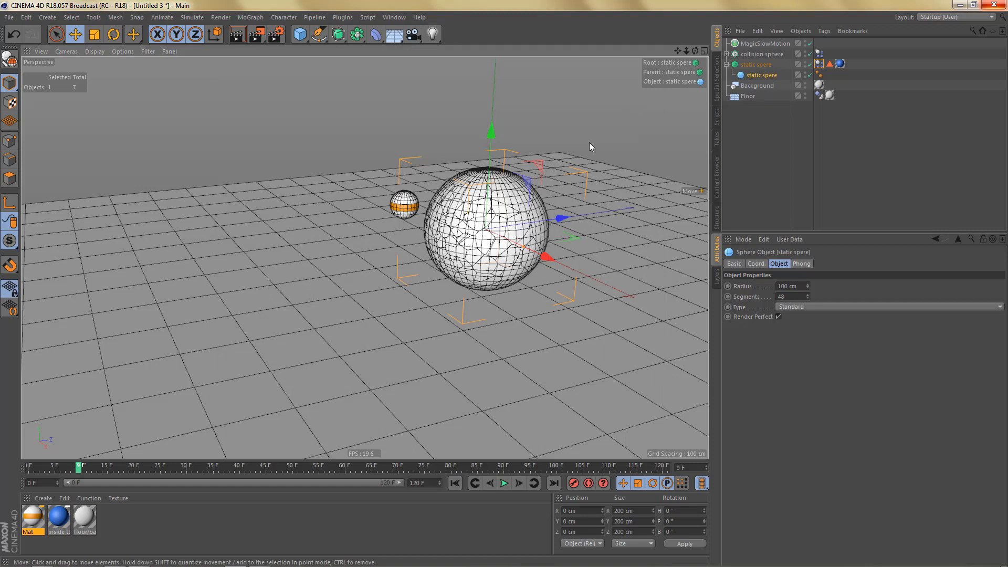